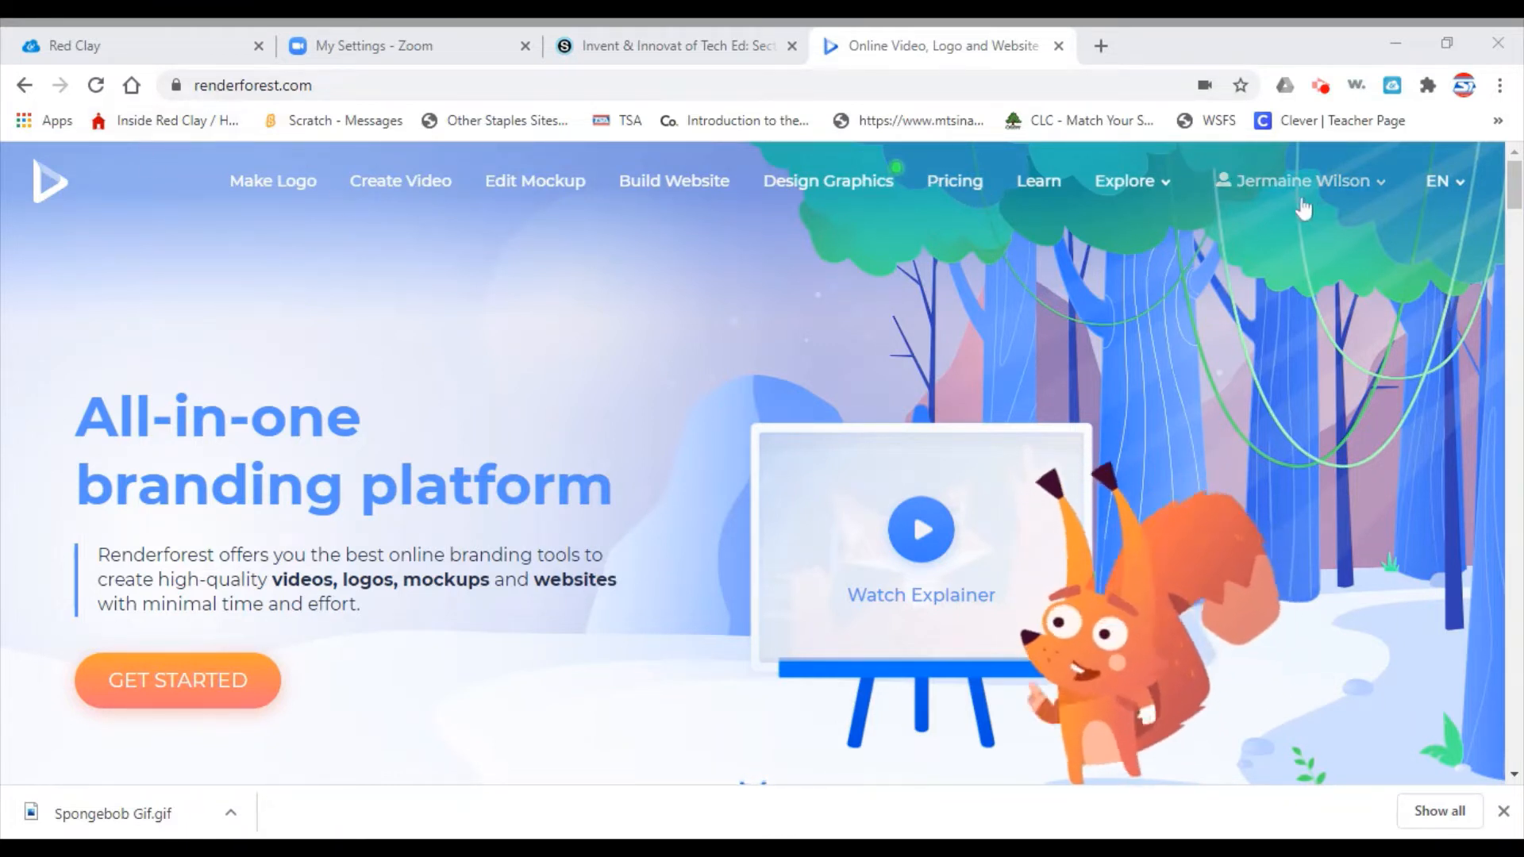
View the account's saved video projects and the logo maker page
left_click(1359, 188)
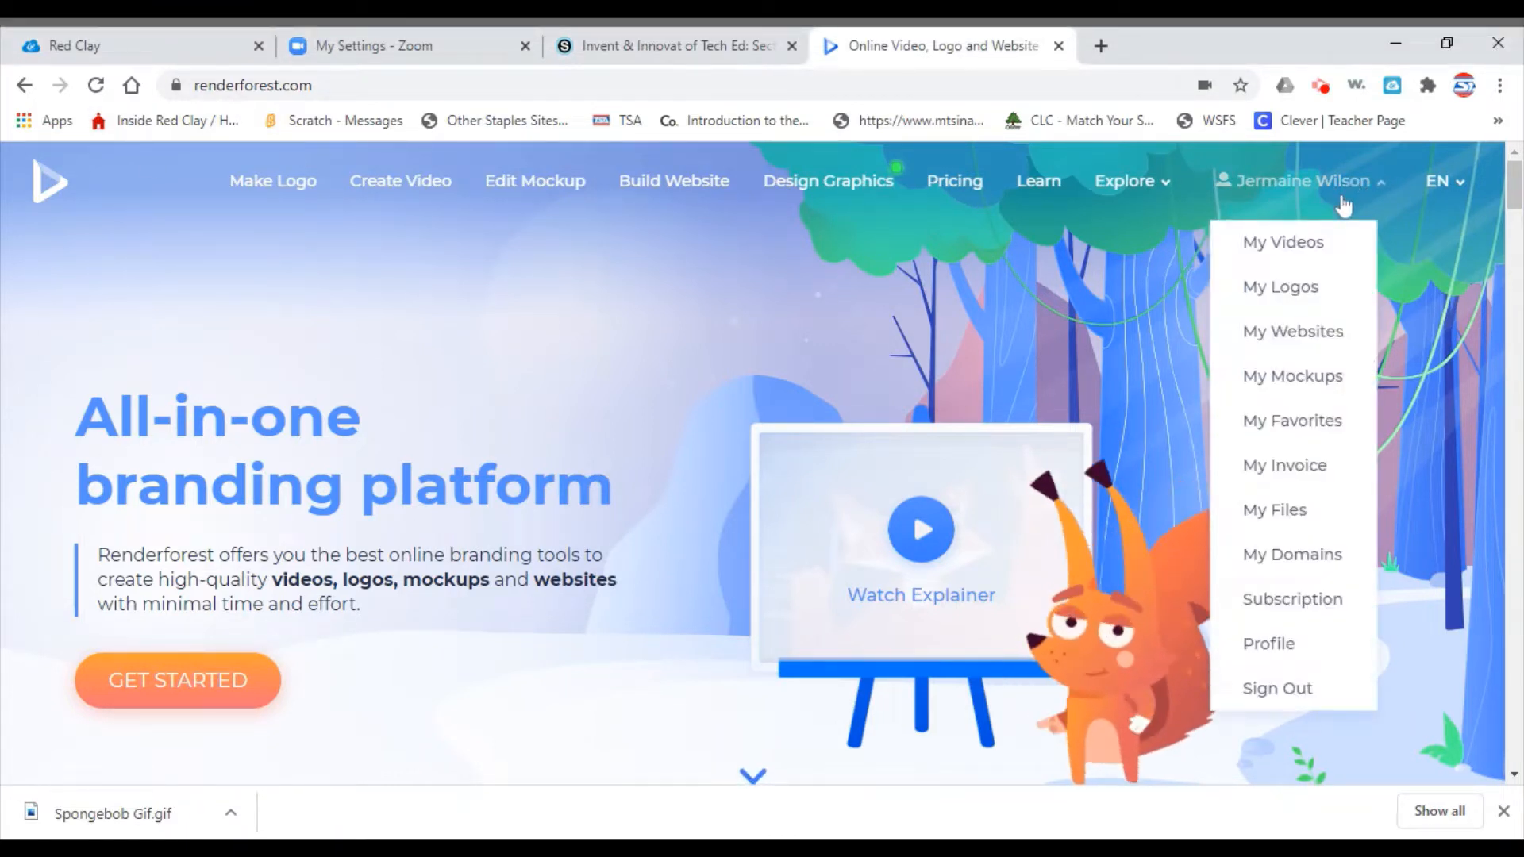
left_click(1282, 244)
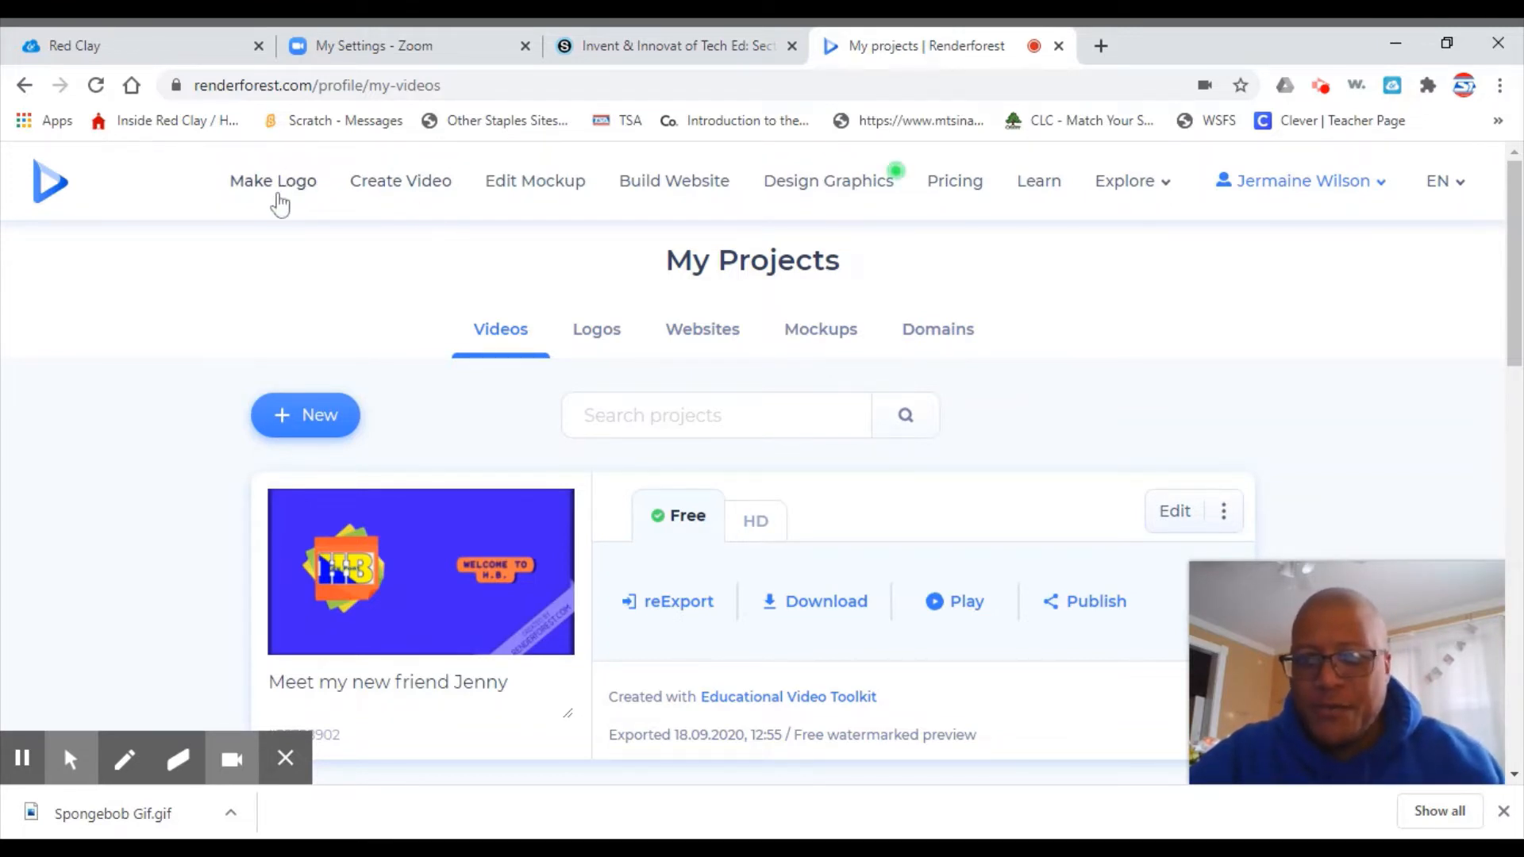
left_click(279, 189)
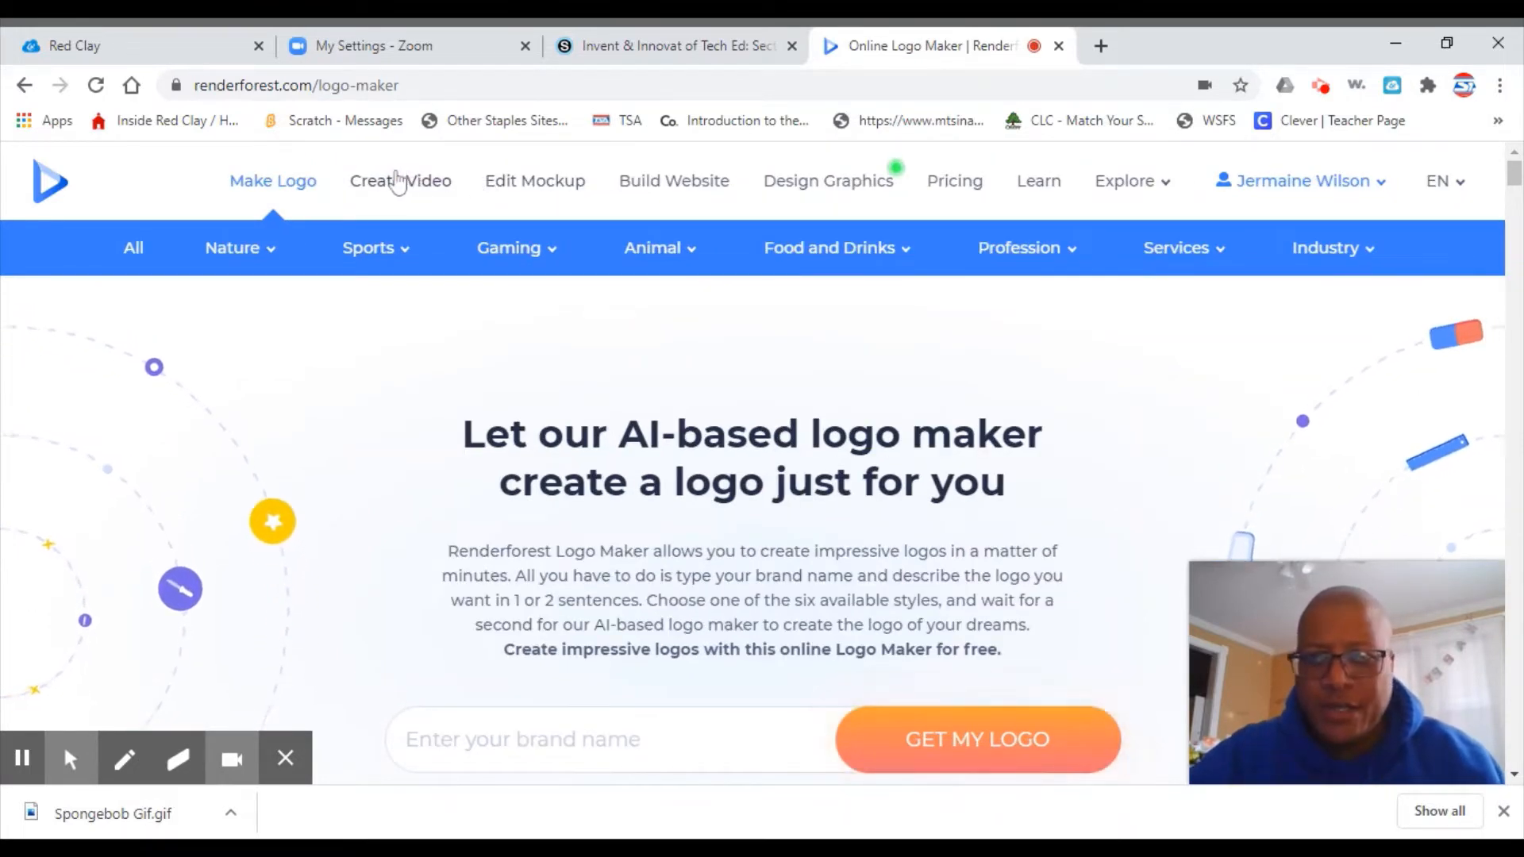
Open the video creation templates and show the Educational category of presentation templates
left_click(397, 193)
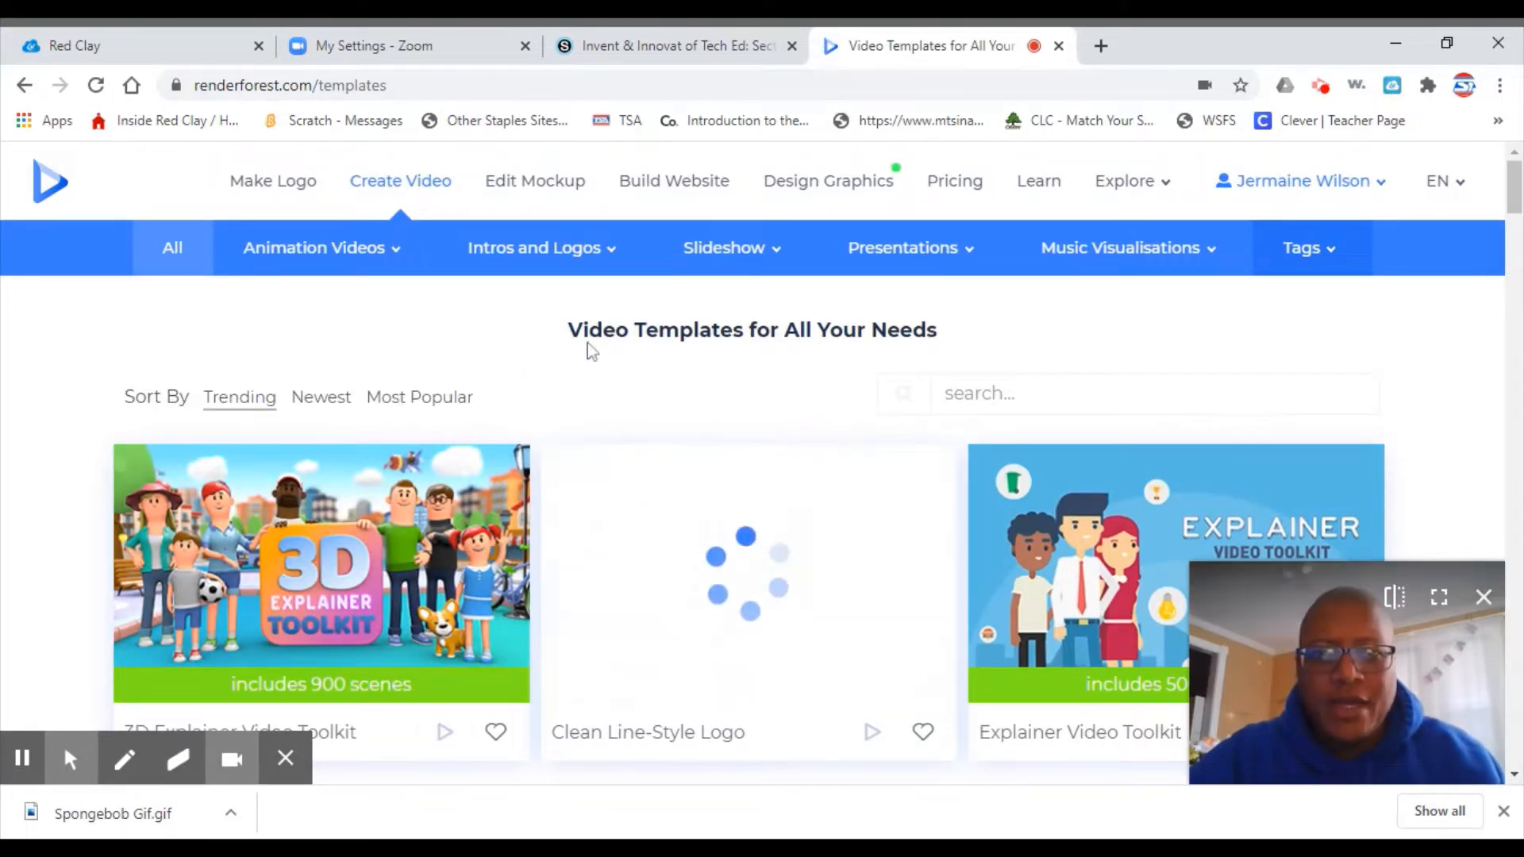
mouse_move(271, 254)
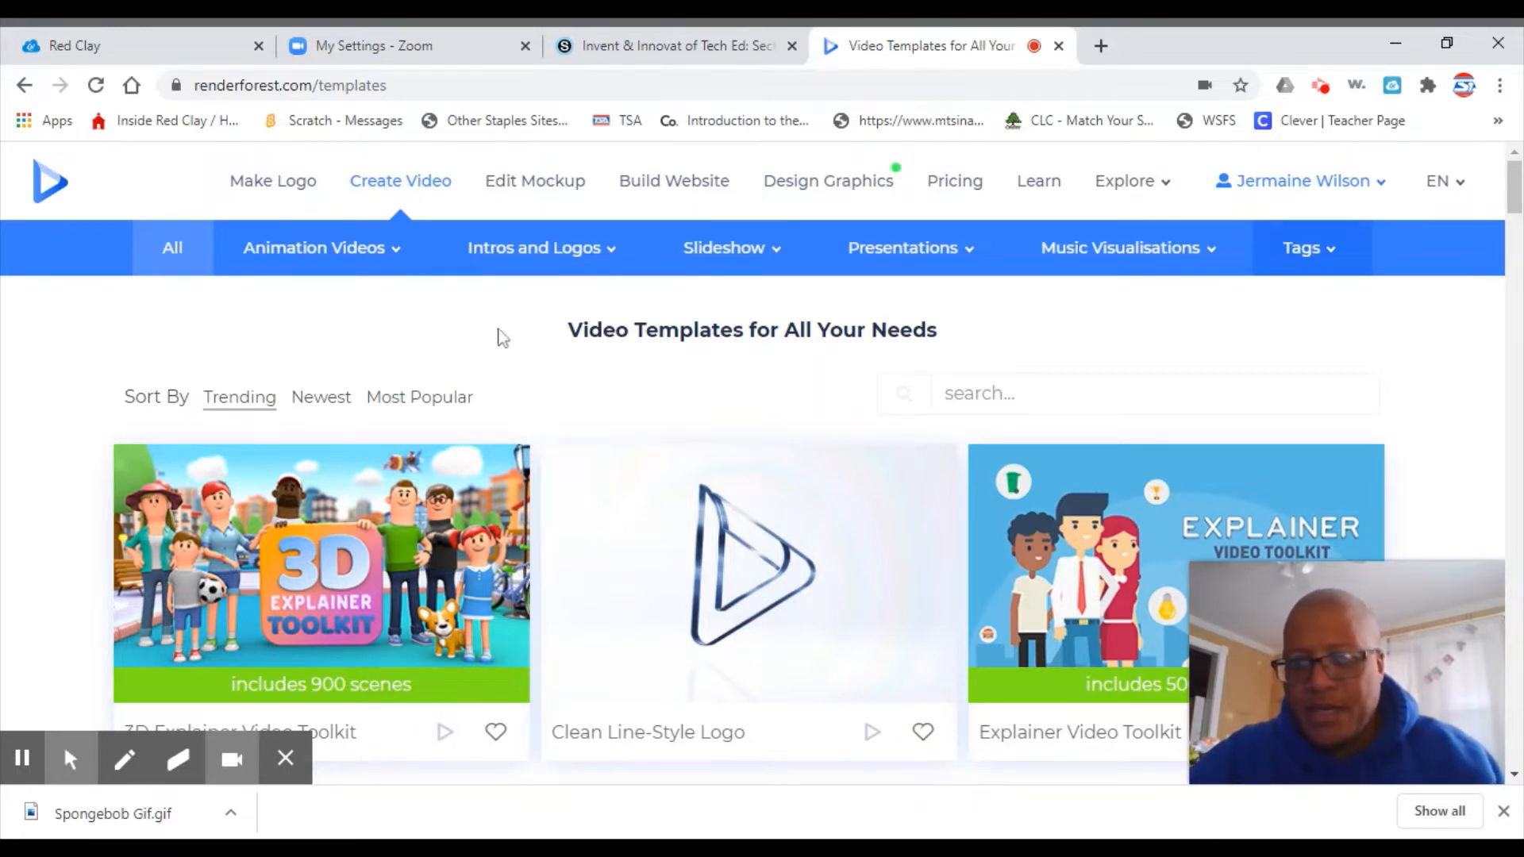
mouse_move(395, 251)
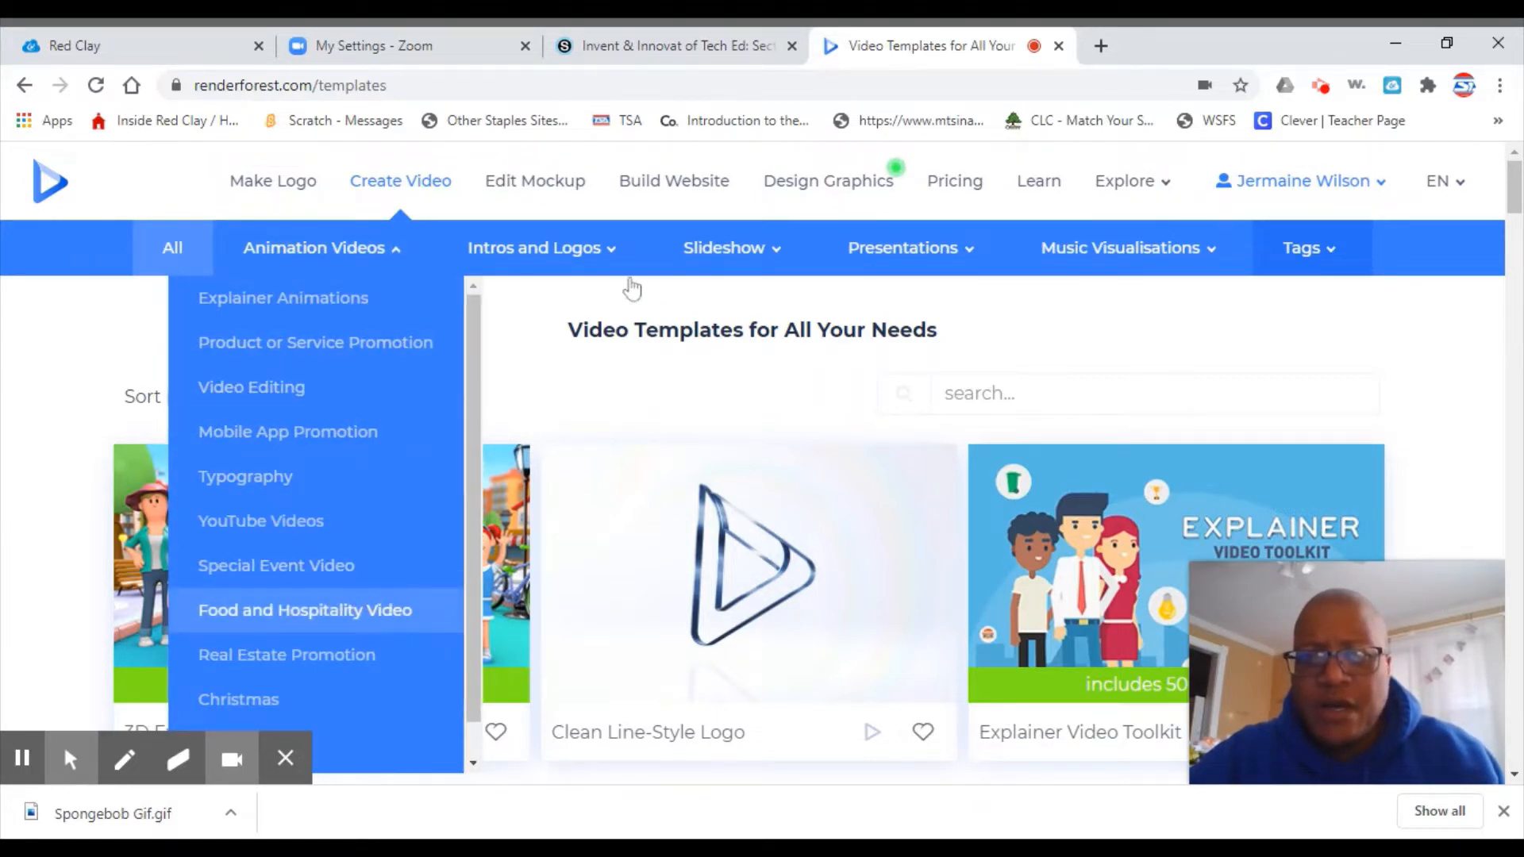
mouse_move(616, 256)
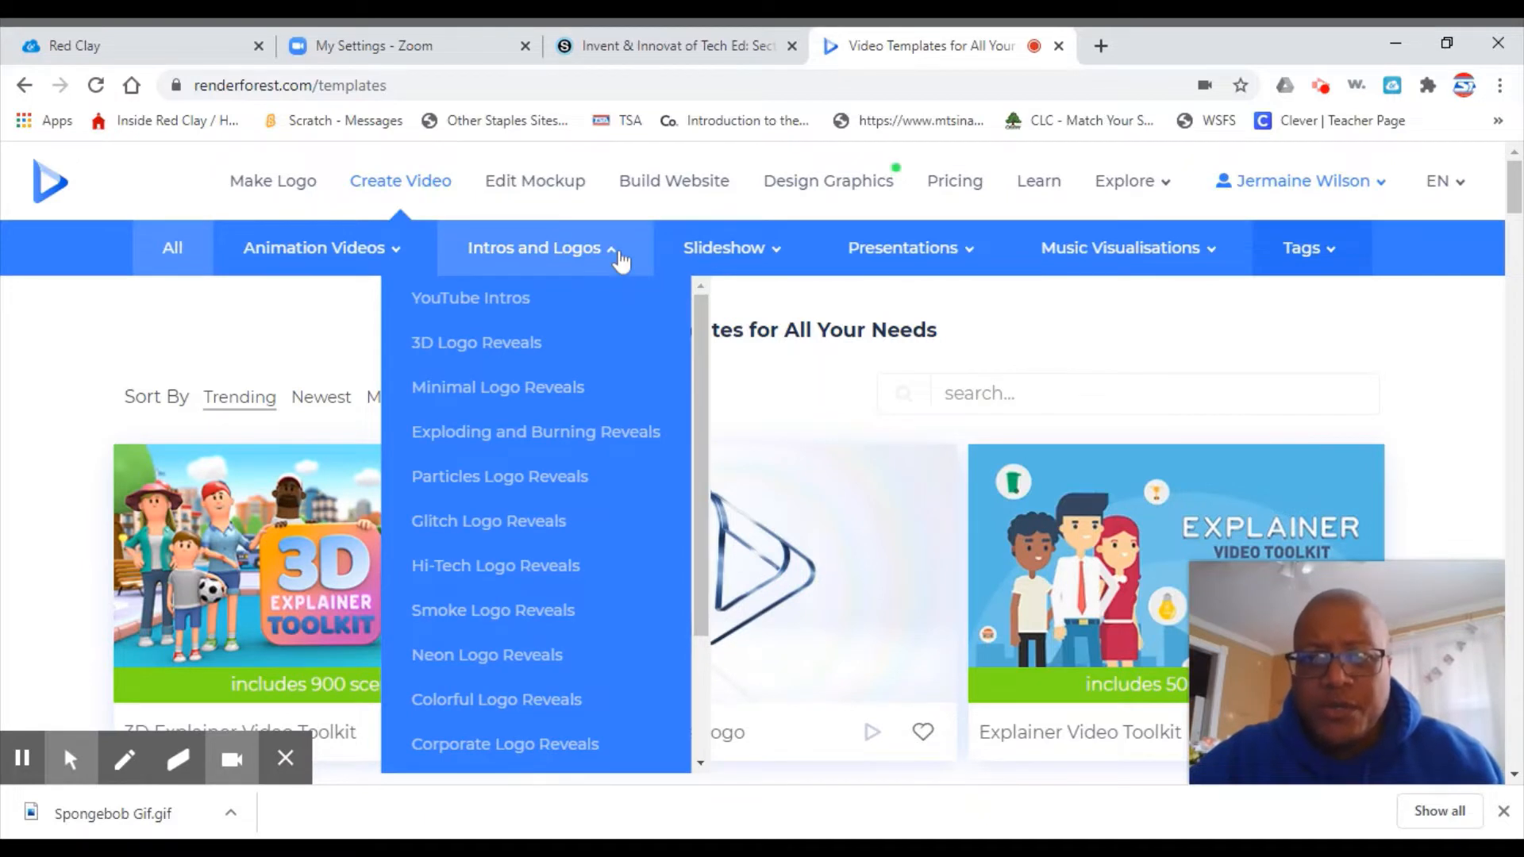
mouse_move(775, 255)
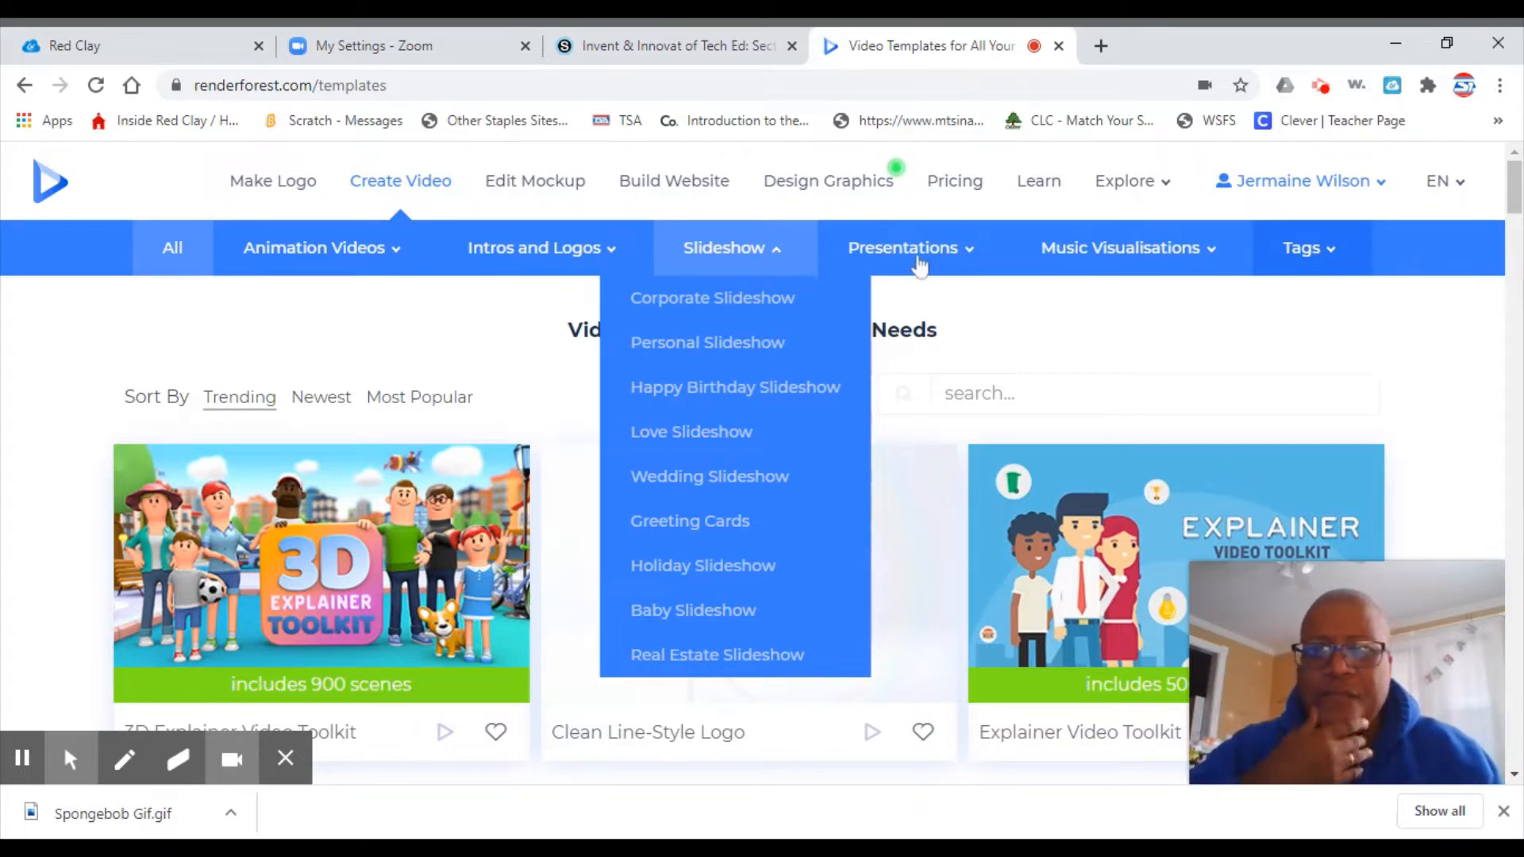
mouse_move(943, 258)
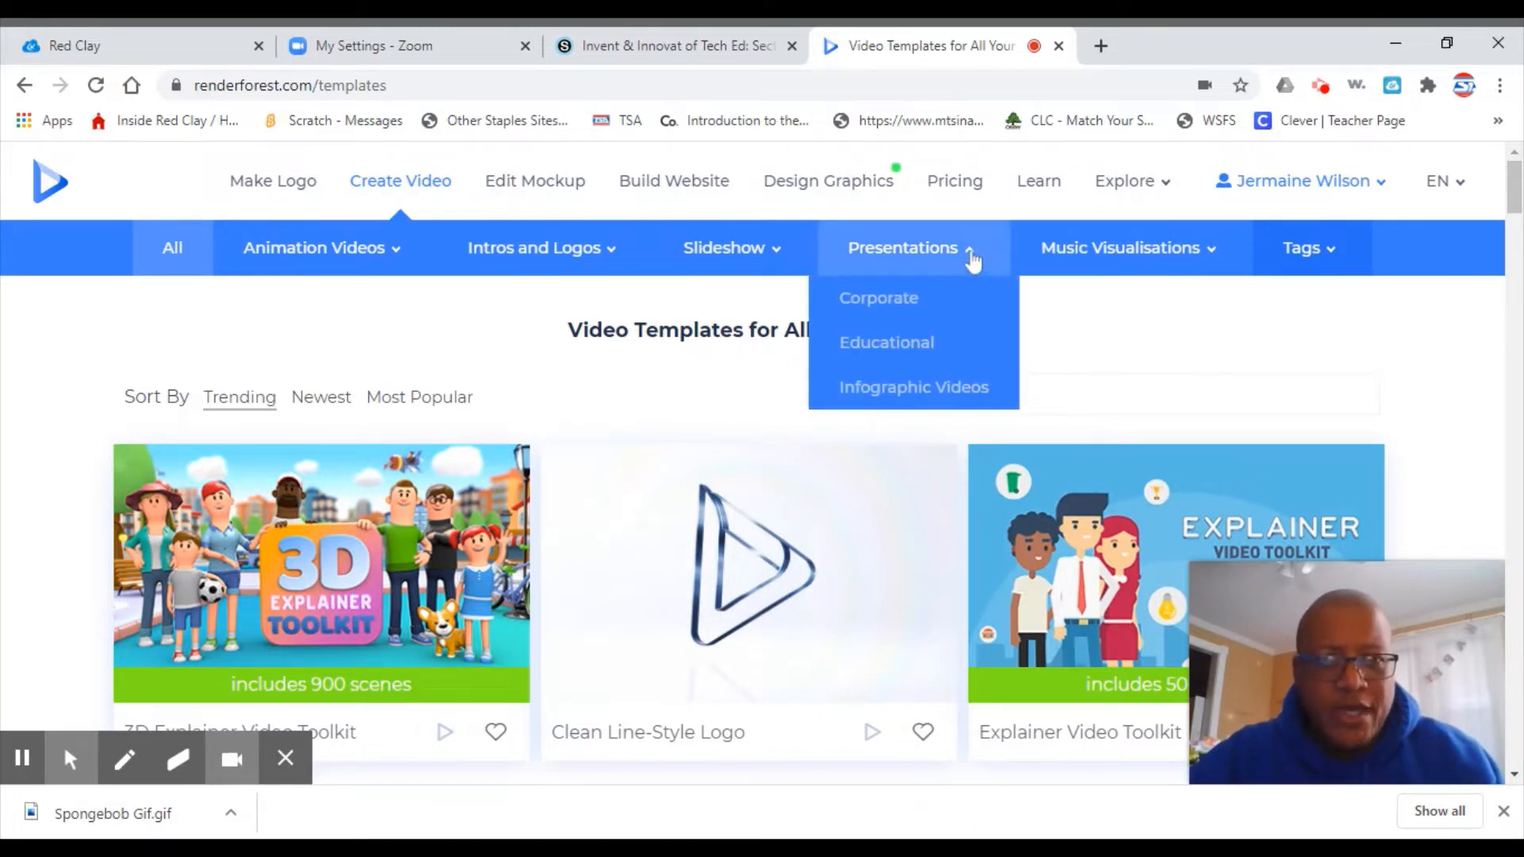
left_click(880, 349)
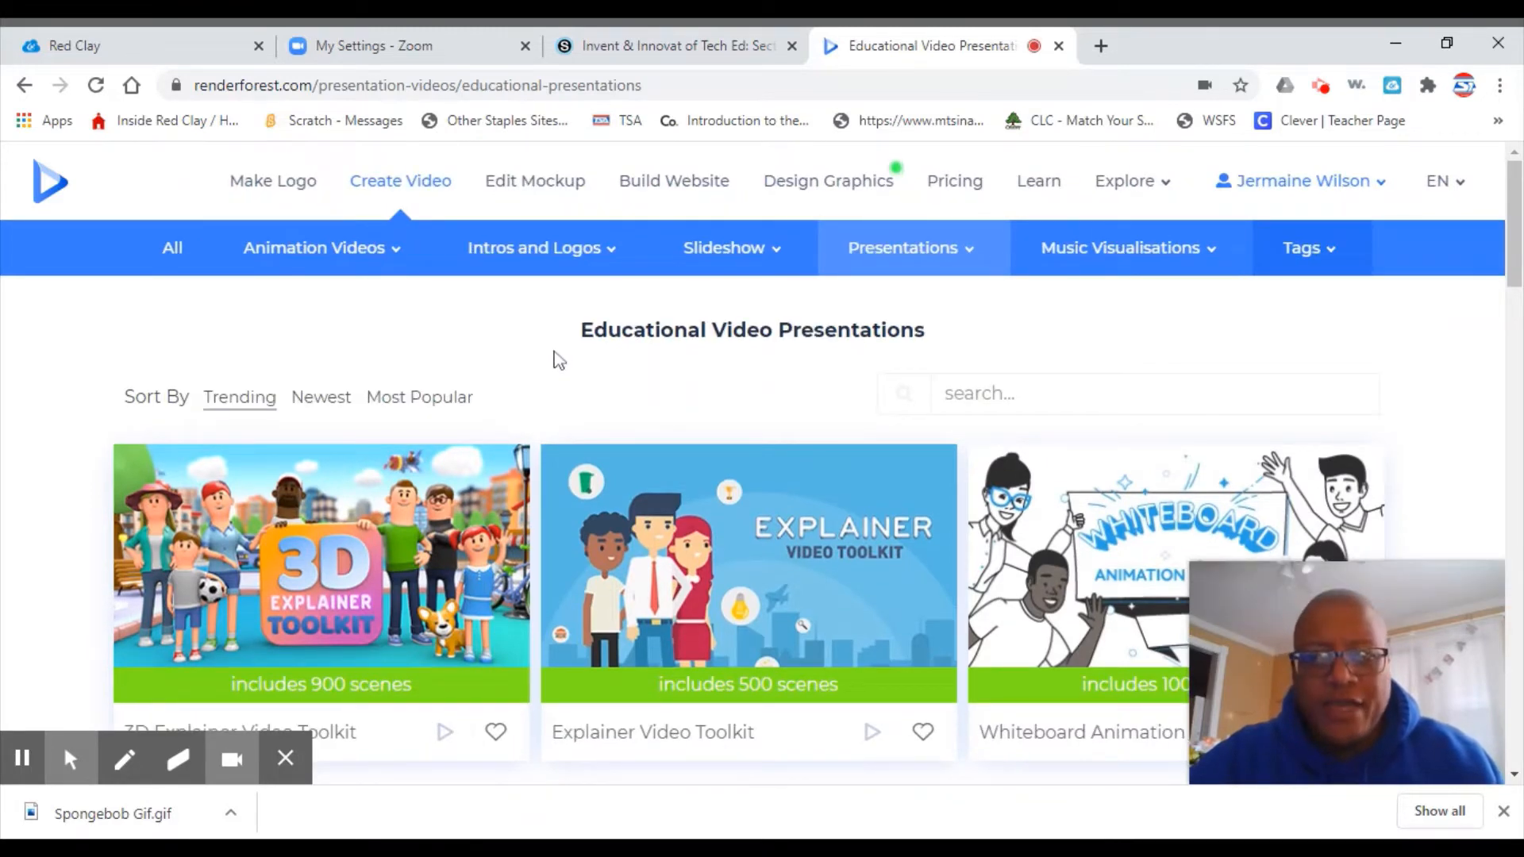
Look through the educational video presentation templates to compare the available toolkits and animation packs
scroll(559, 361, "down", 7)
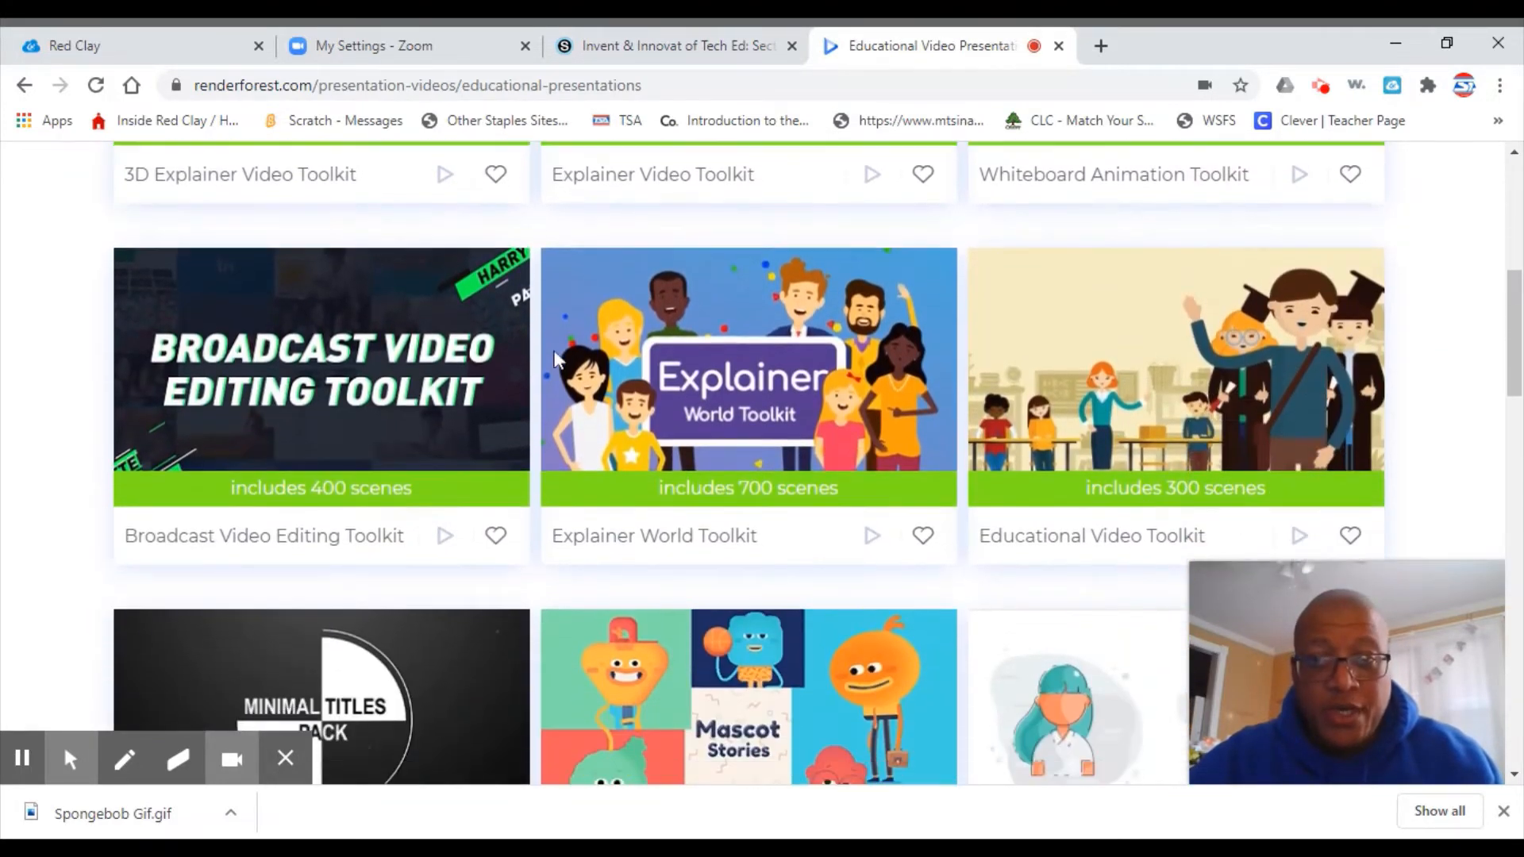
scroll(555, 361, "down", 3)
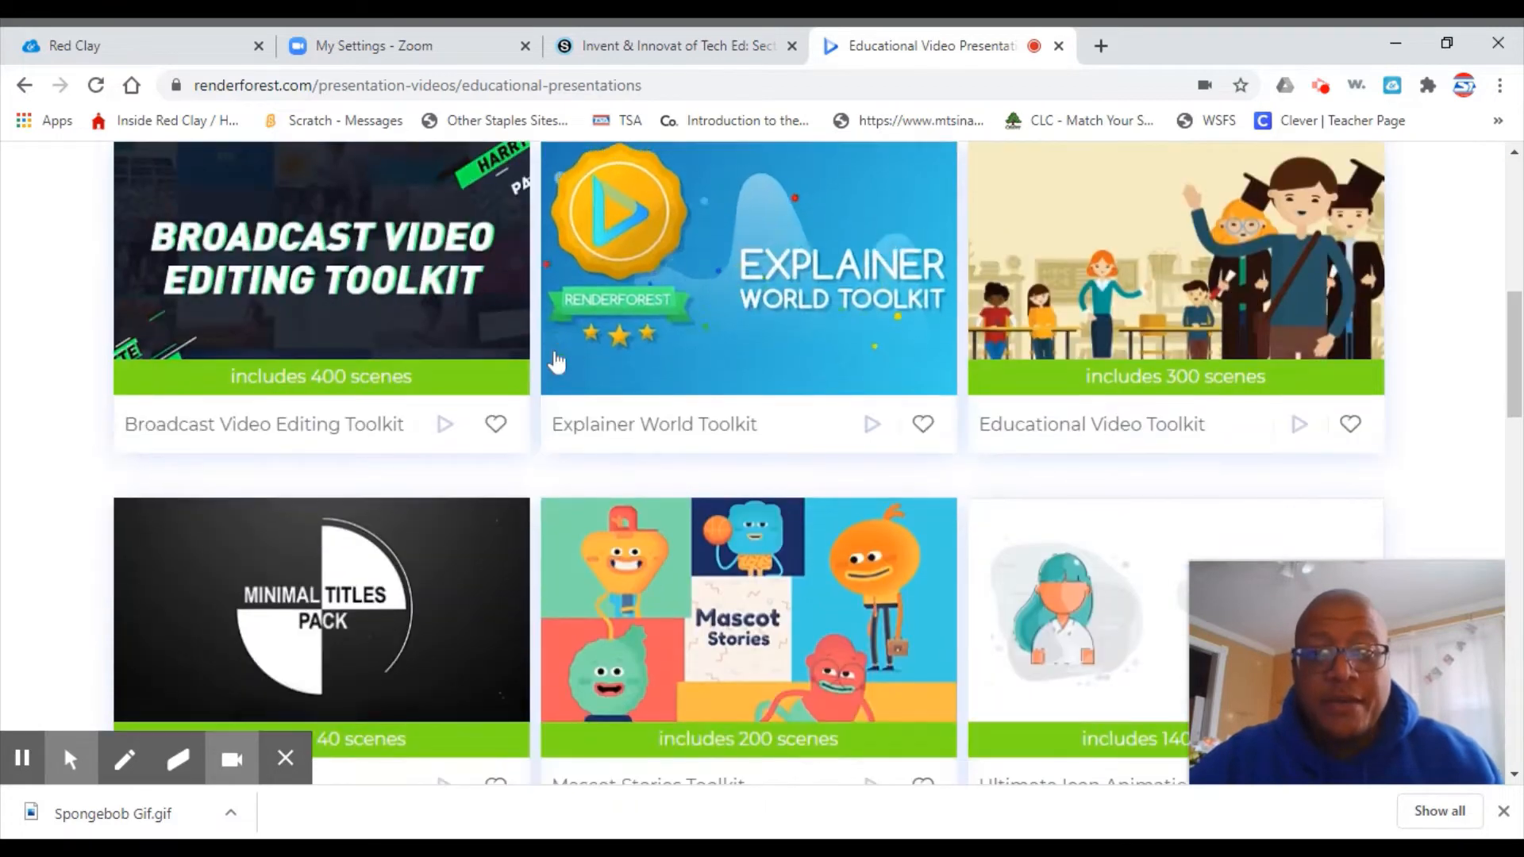
scroll(556, 362, "down", 6)
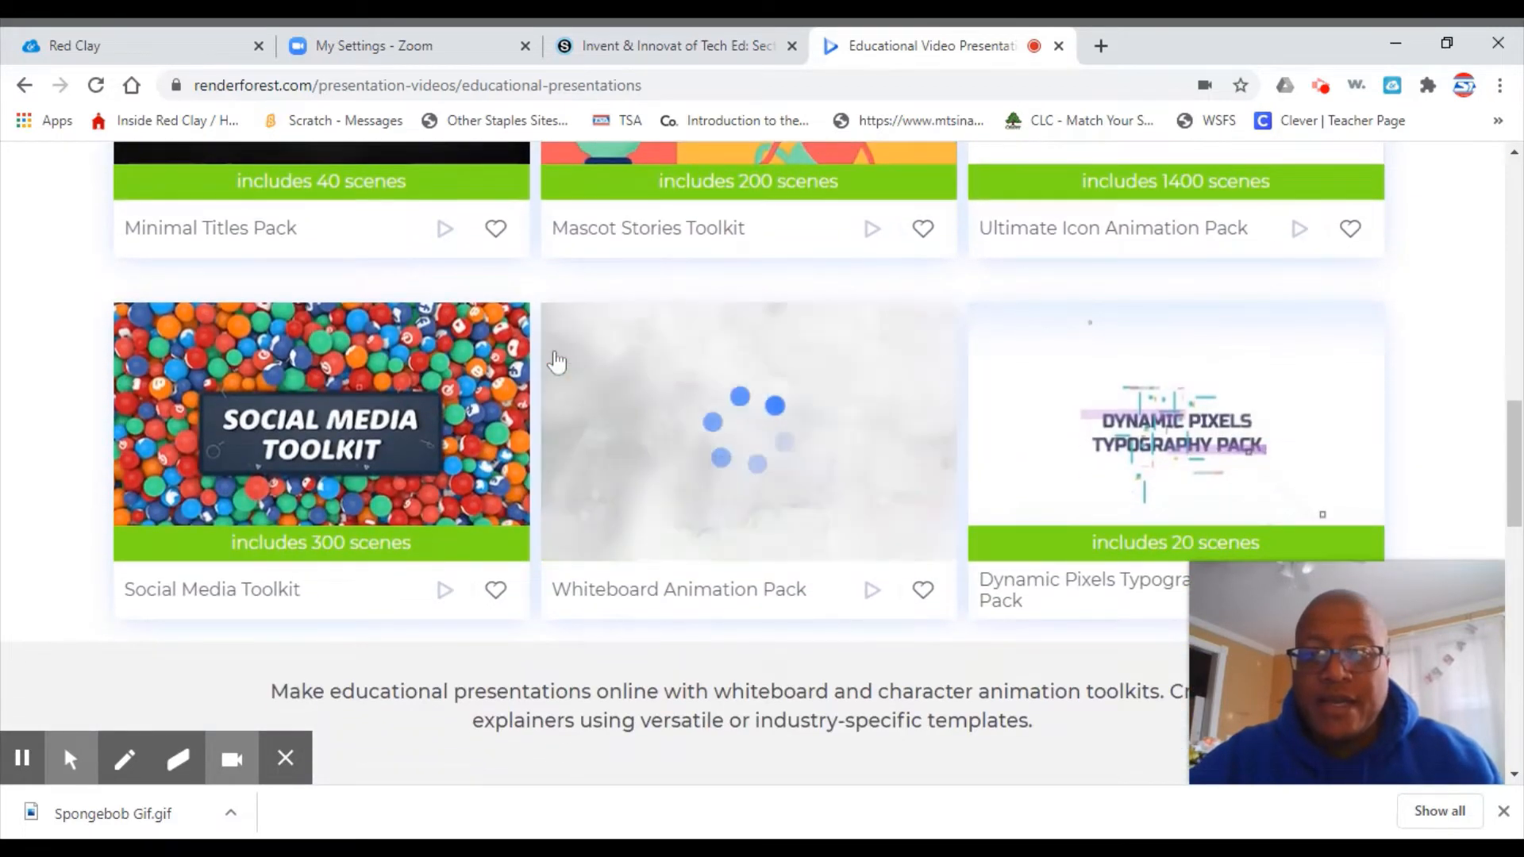
scroll(556, 362, "down", 3)
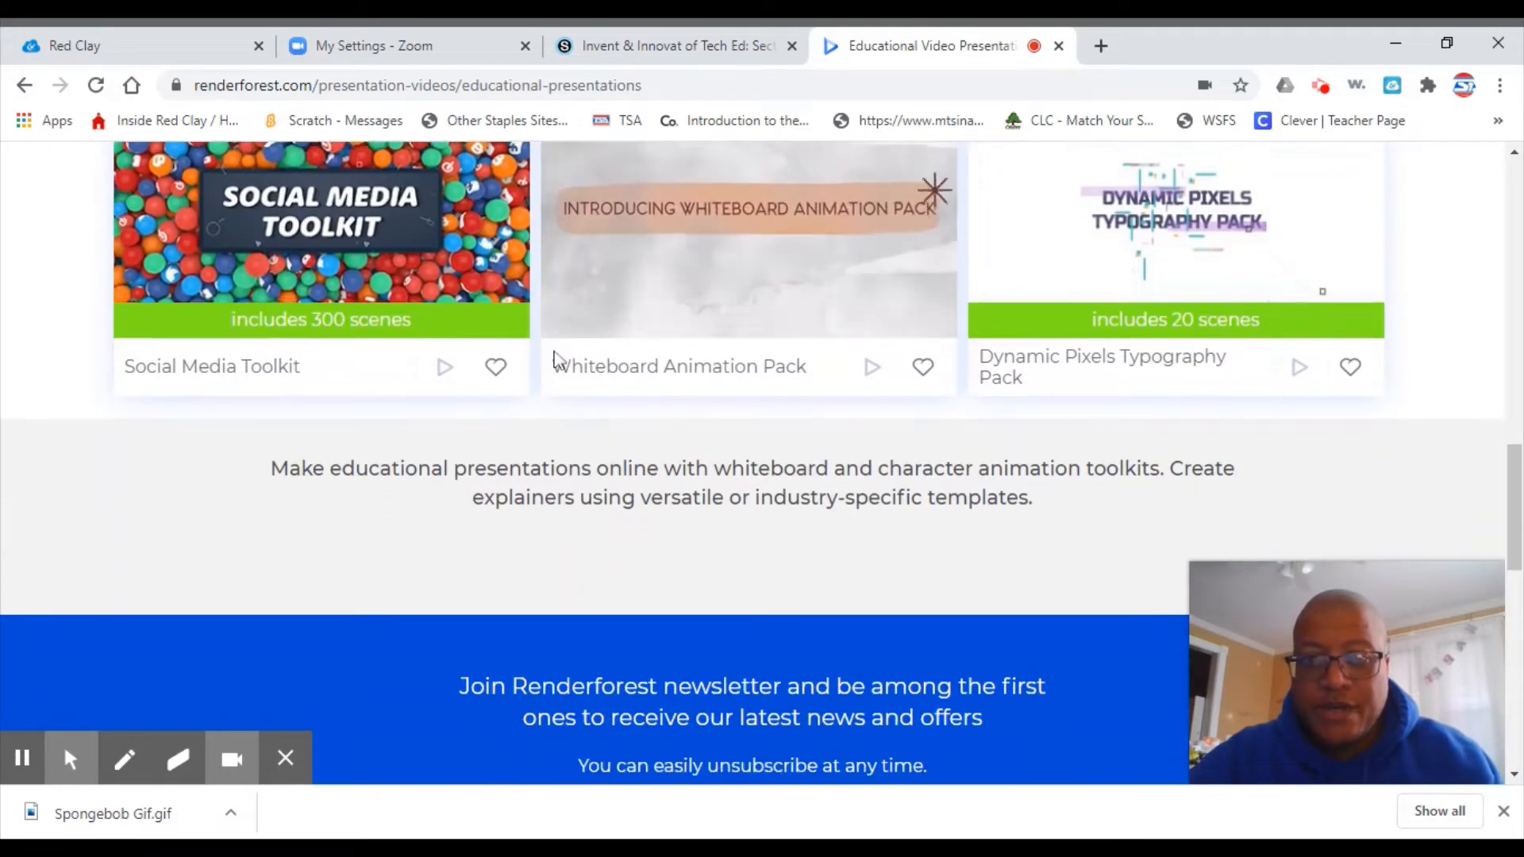
scroll(604, 364, "up", 1)
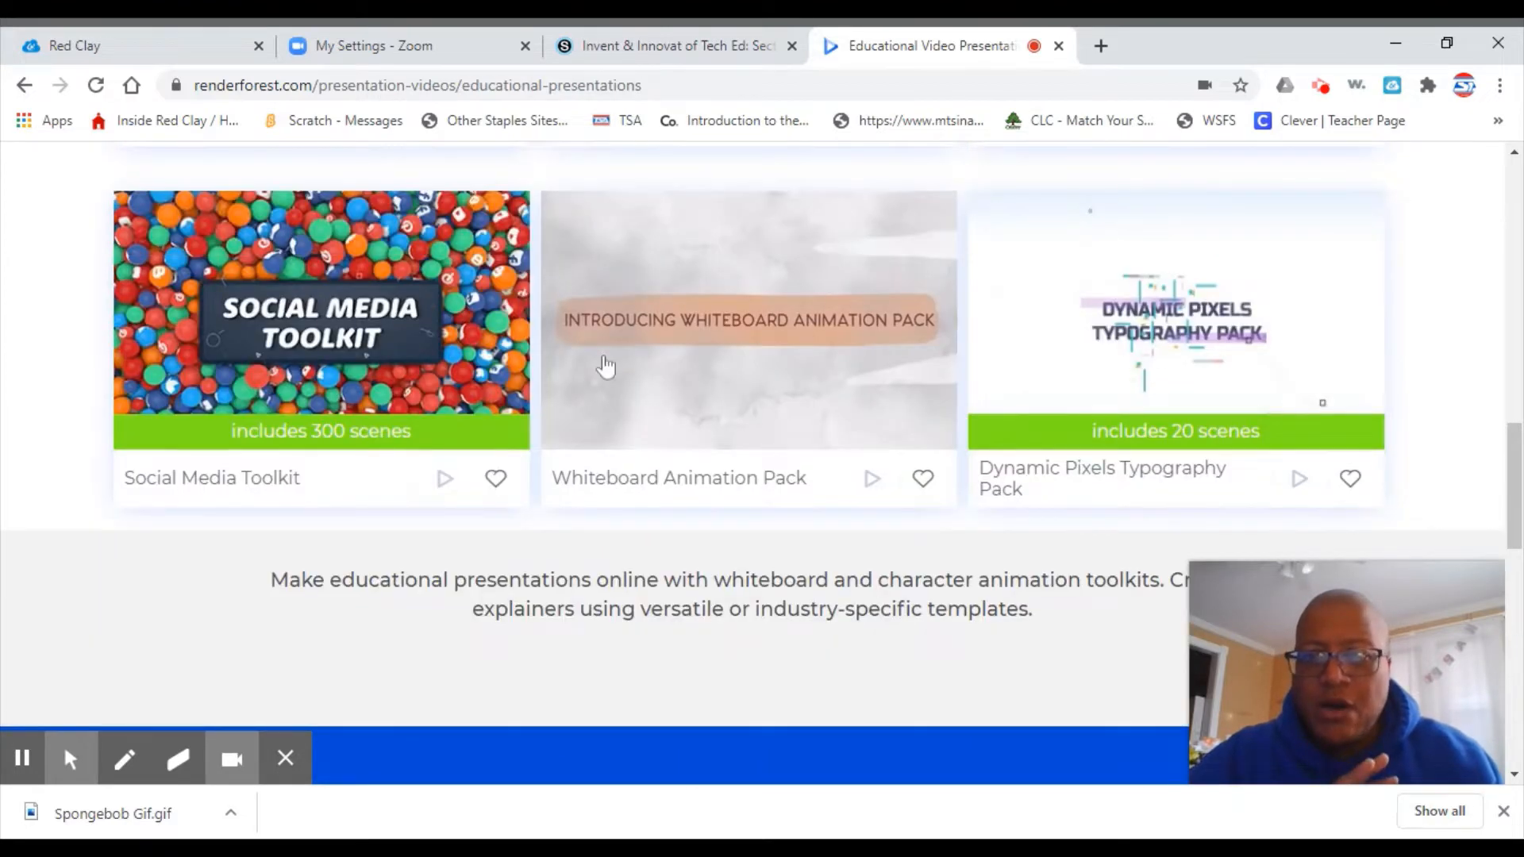
scroll(606, 366, "up", 2)
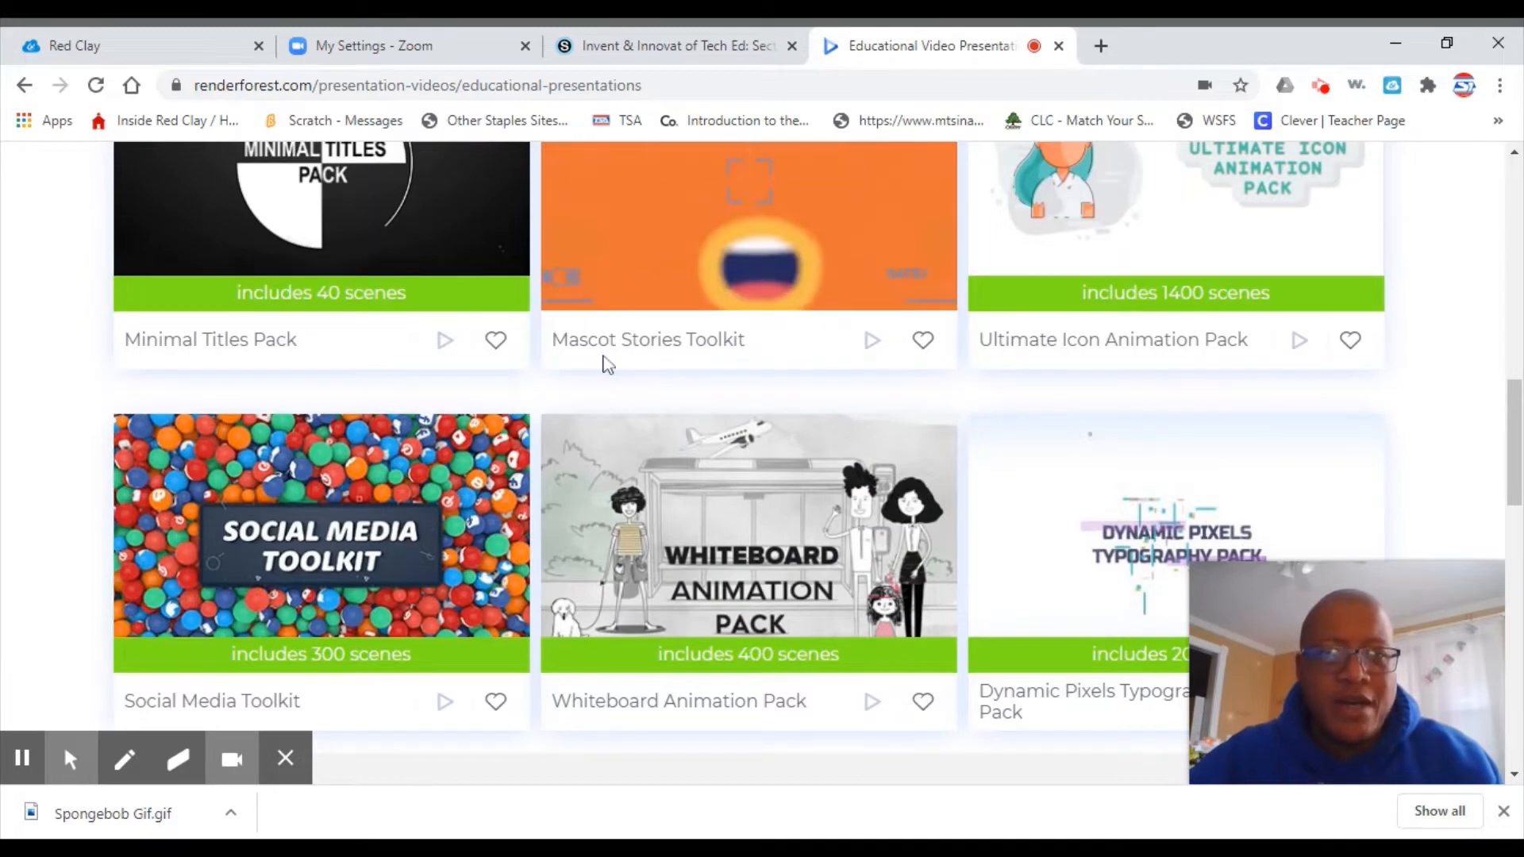
scroll(604, 359, "up", 4)
scroll(605, 363, "up", 4)
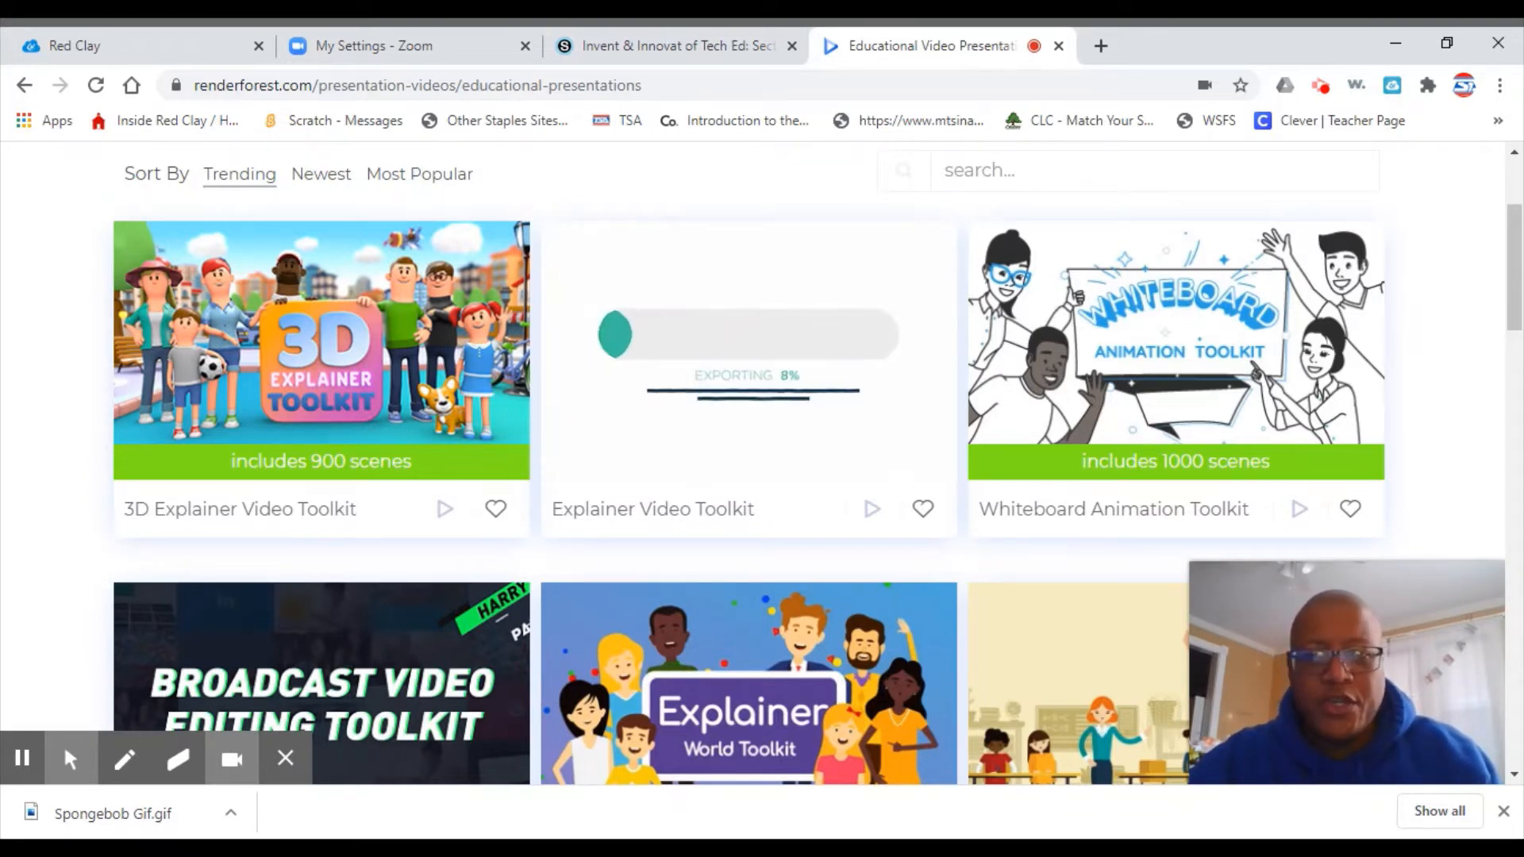
scroll(612, 358, "up", 2)
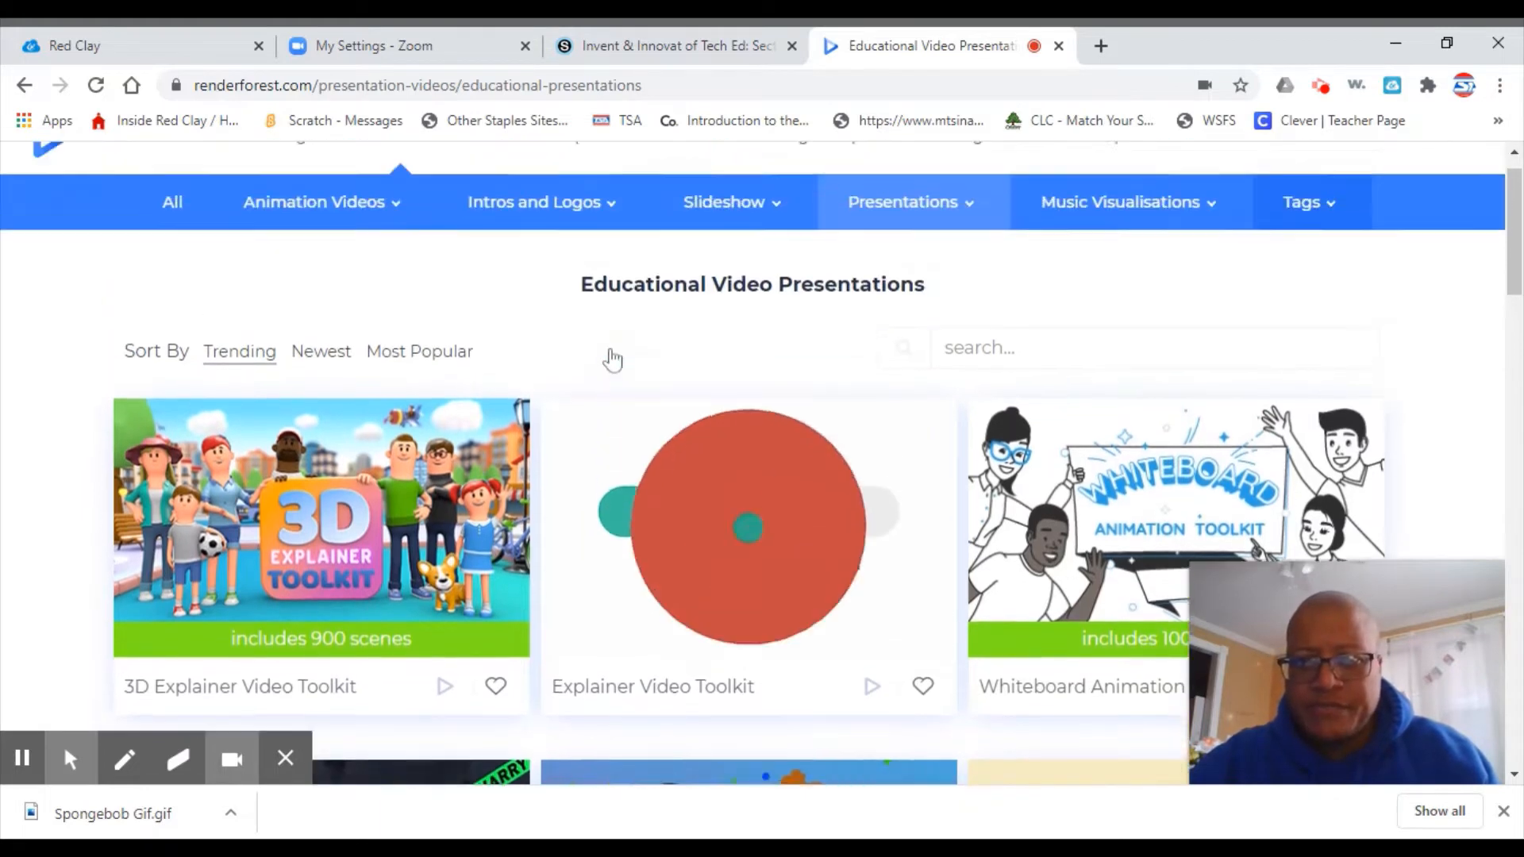
scroll(615, 357, "up", 1)
scroll(620, 351, "down", 2)
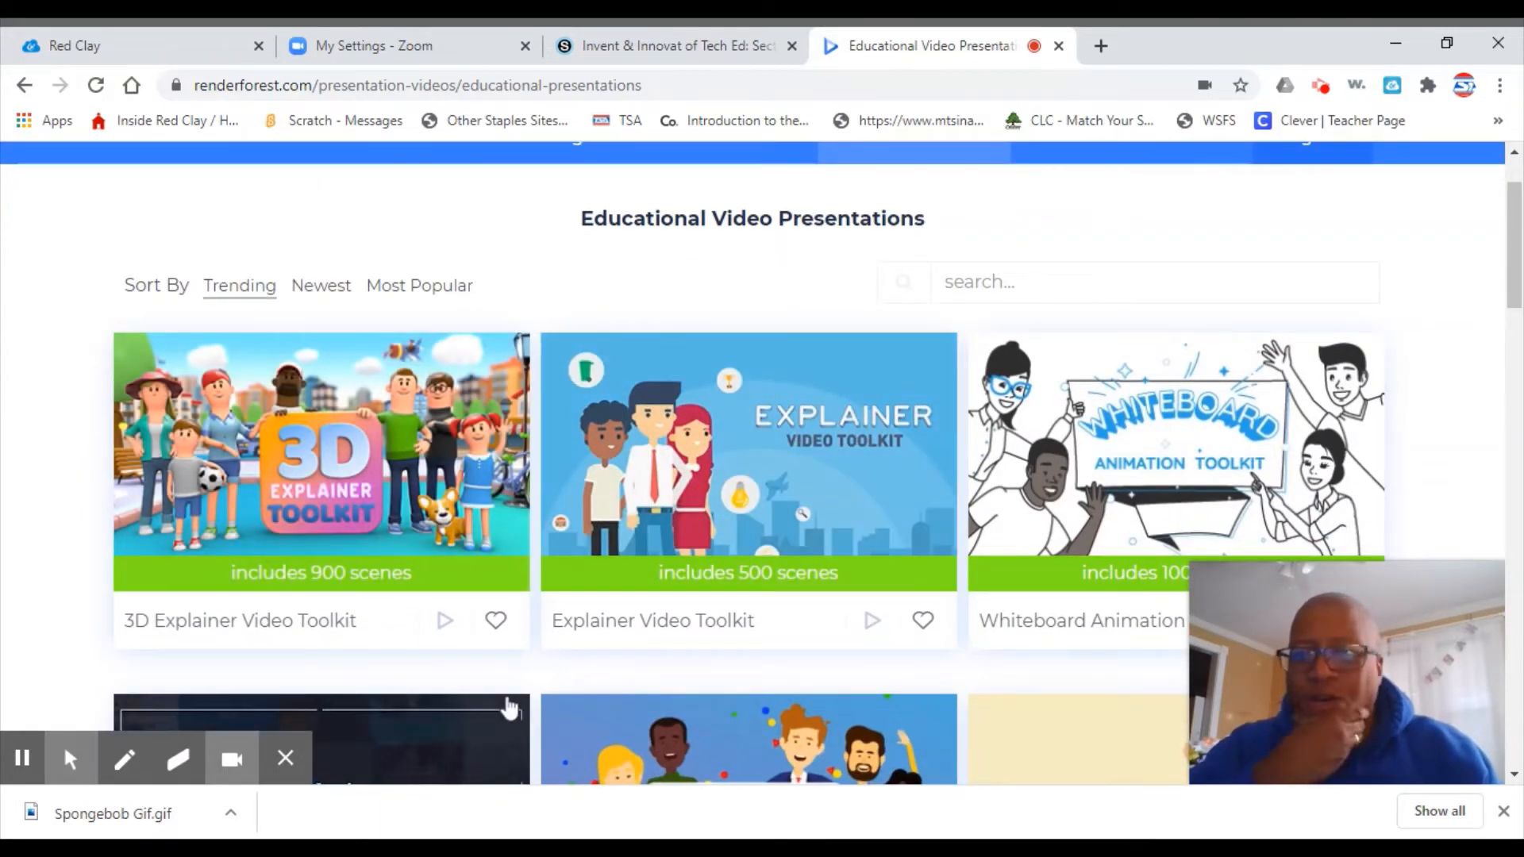
Open the 3D Explainer Video Toolkit template and review its description and details
mouse_move(353, 482)
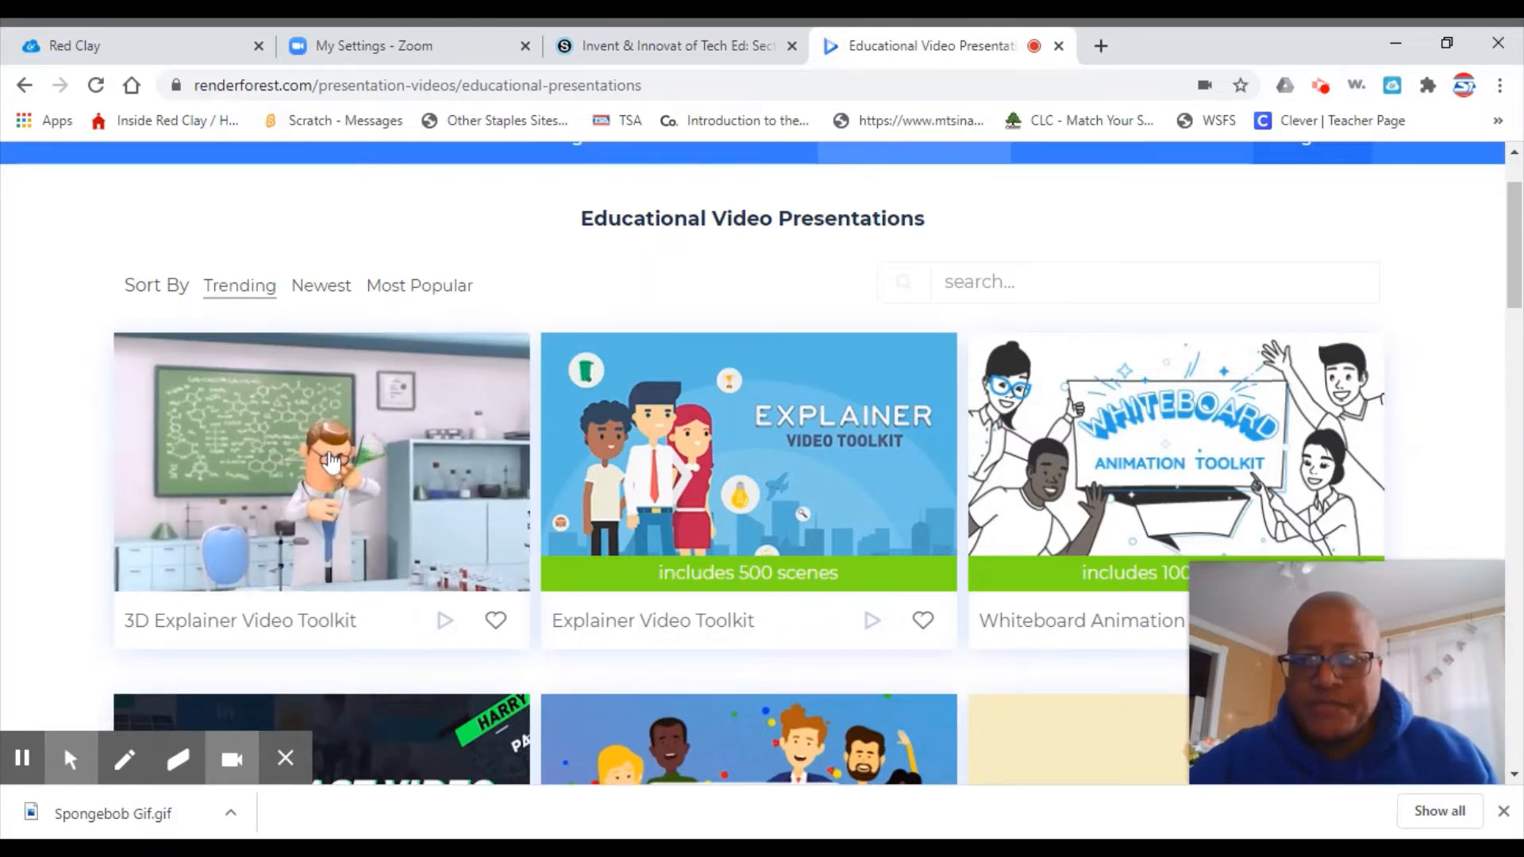
left_click(331, 465)
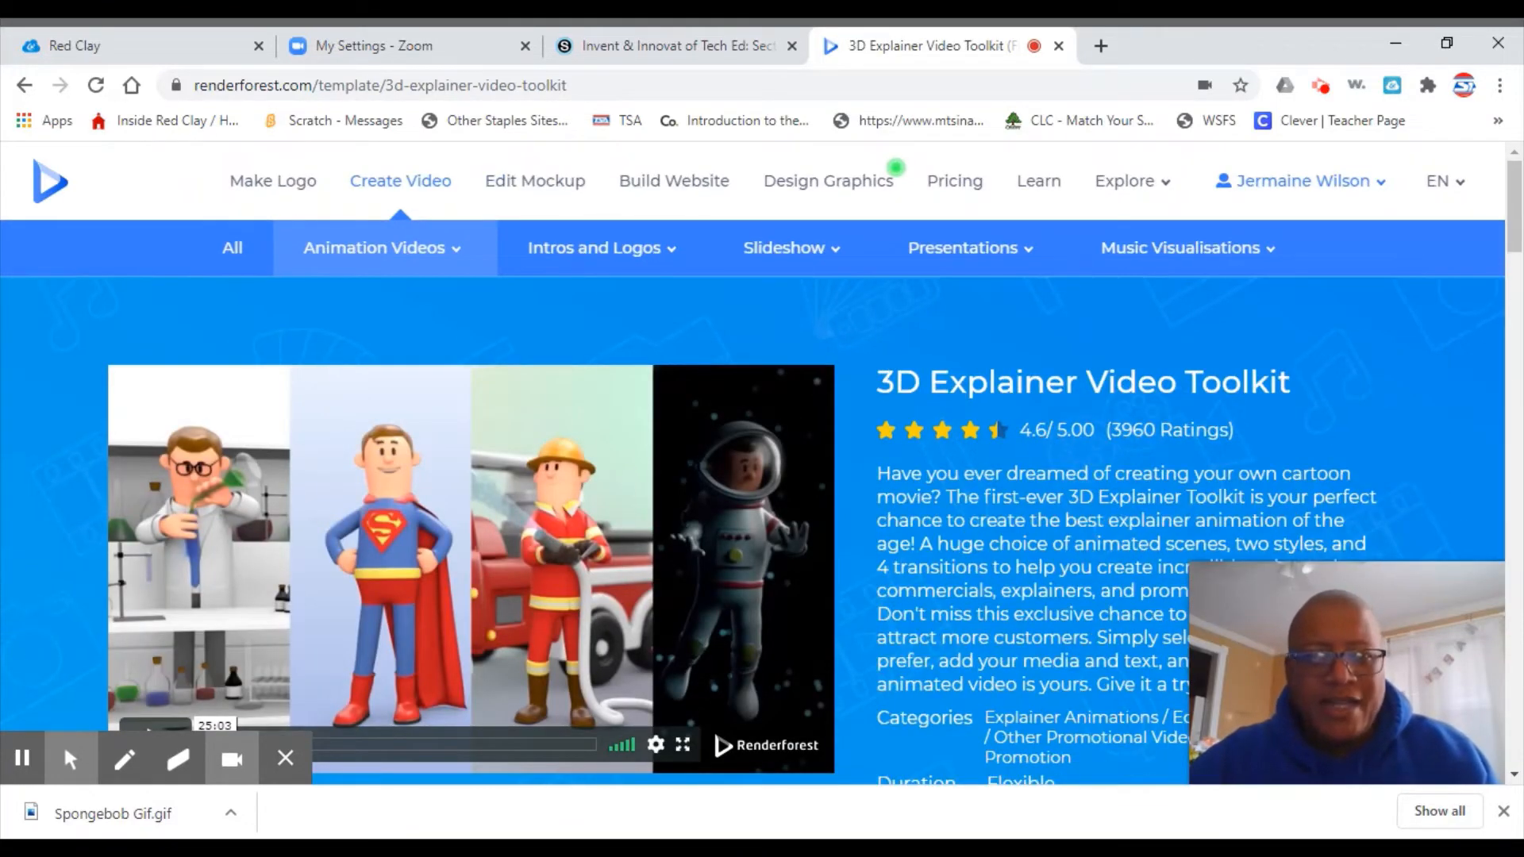
scroll(1007, 417, "down", 1)
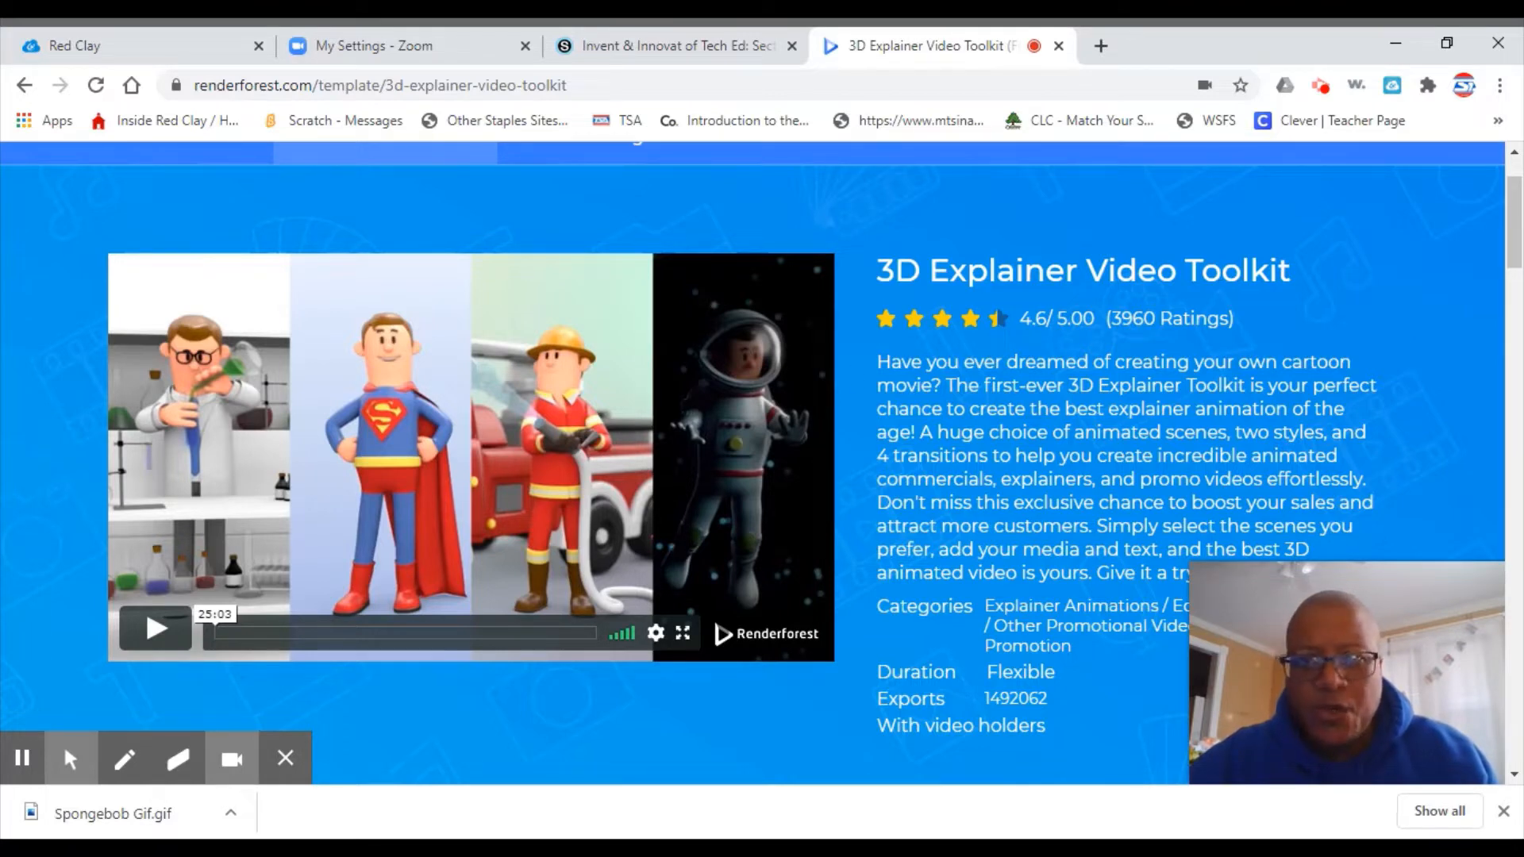
scroll(752, 400, "down", 1)
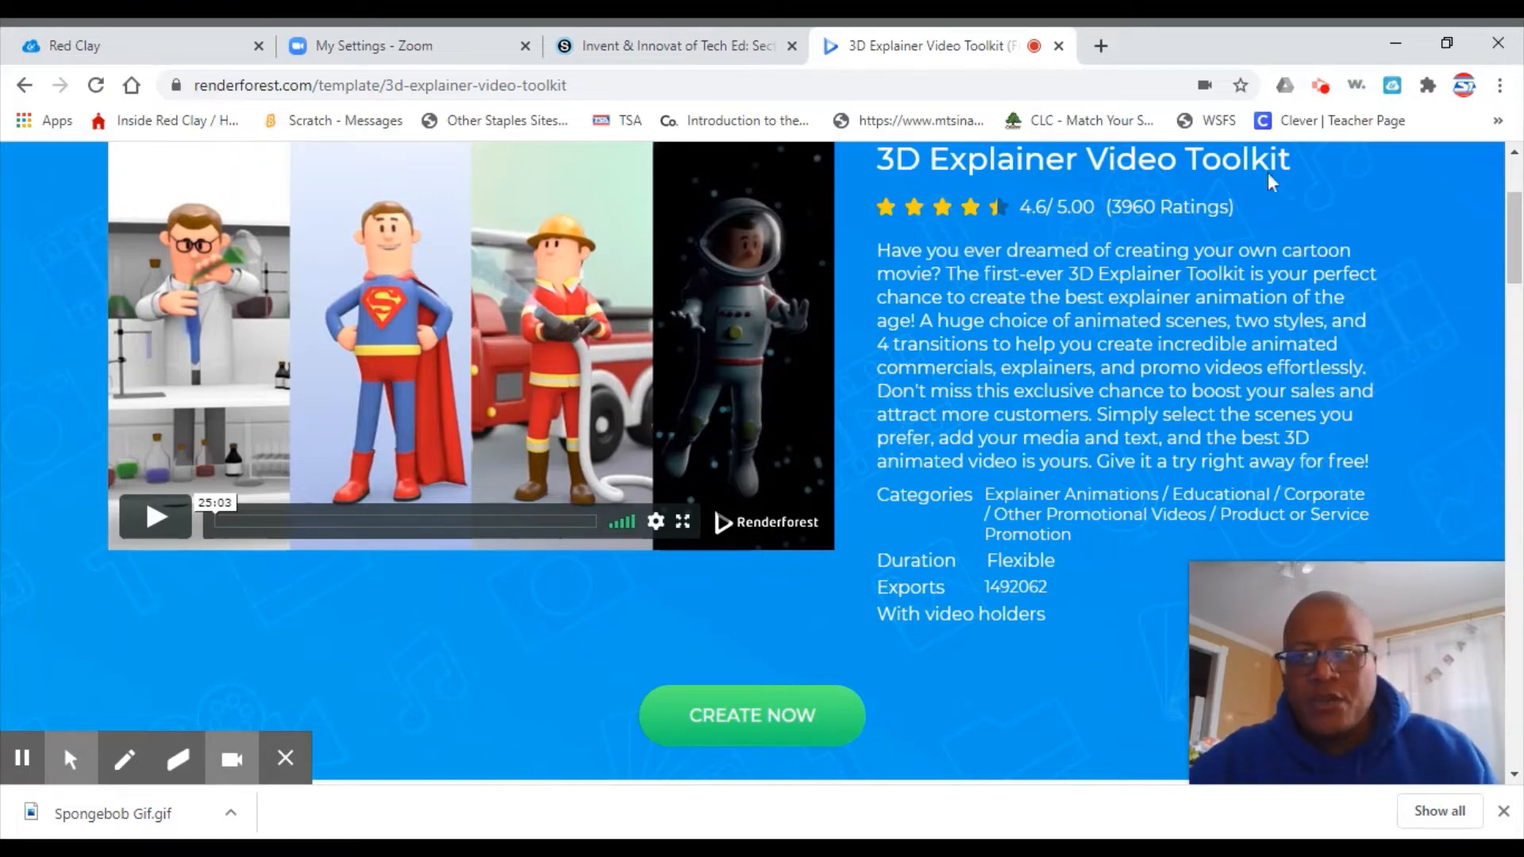
scroll(915, 506, "up", 1)
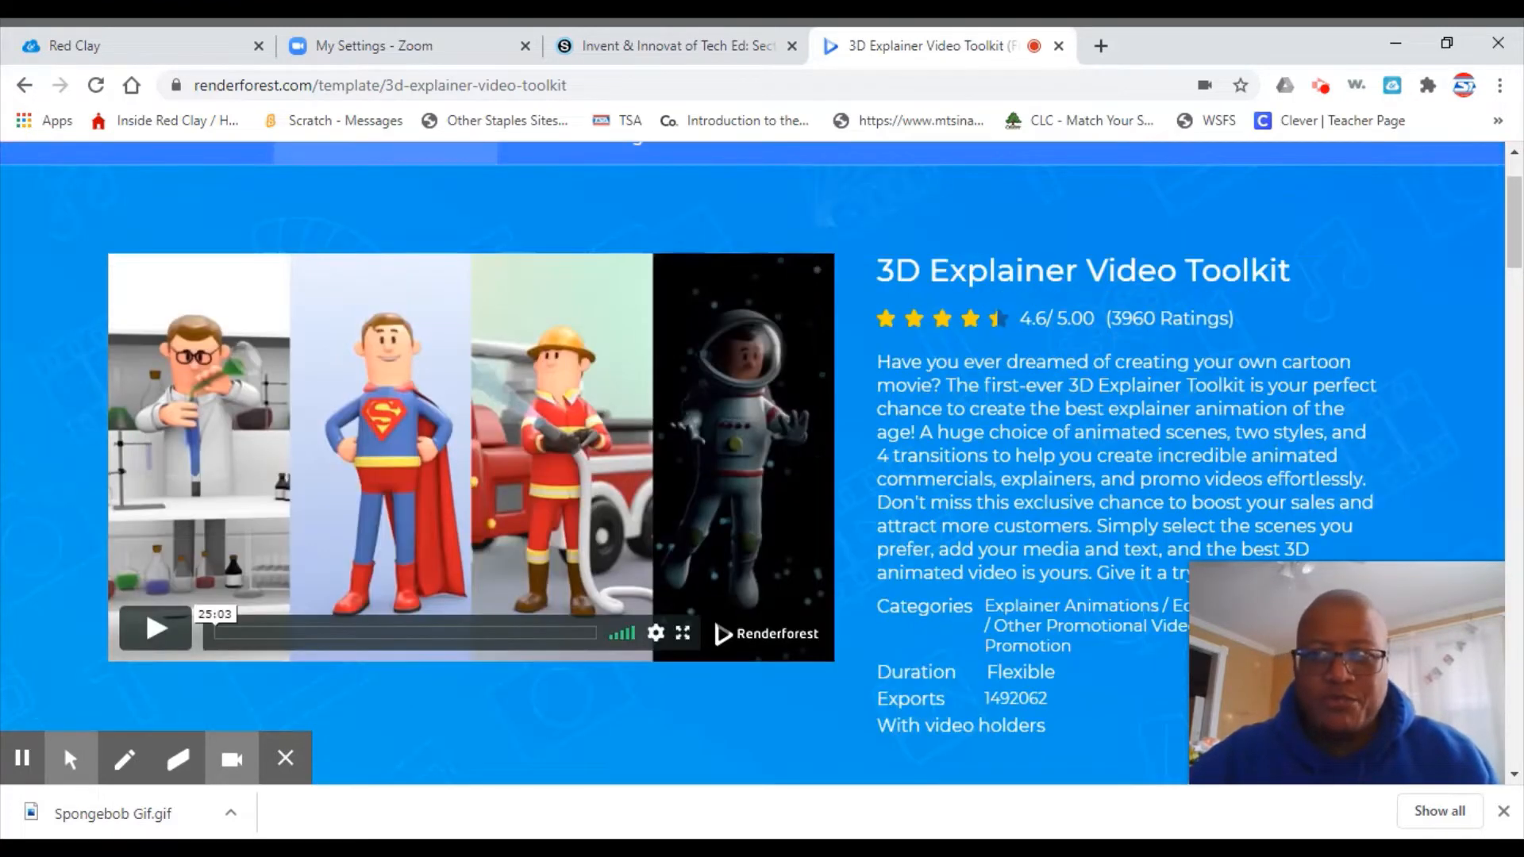
scroll(916, 506, "down", 1)
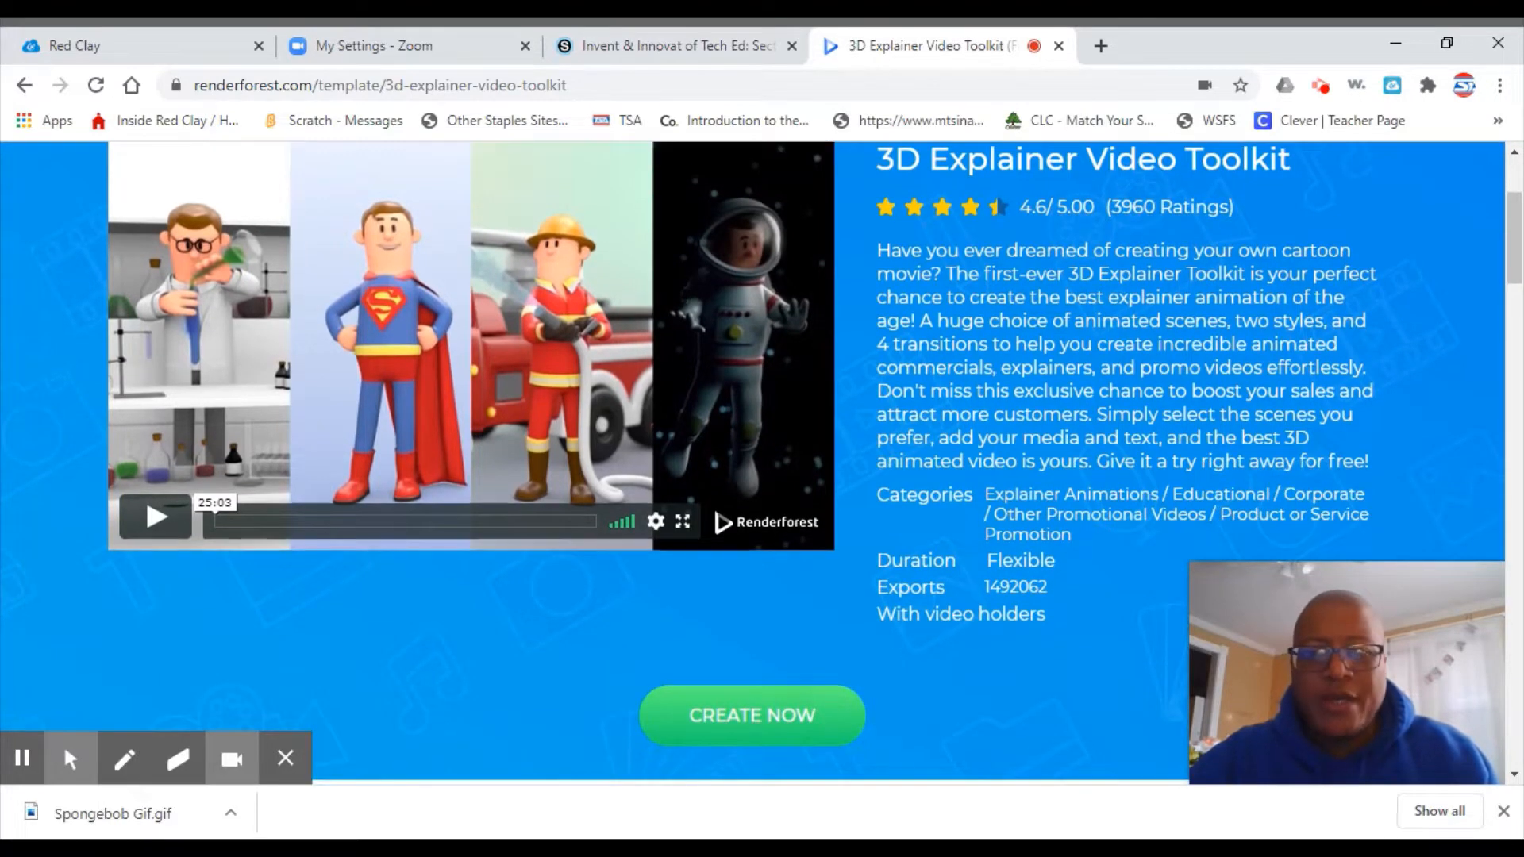
scroll(1031, 317, "up", 2)
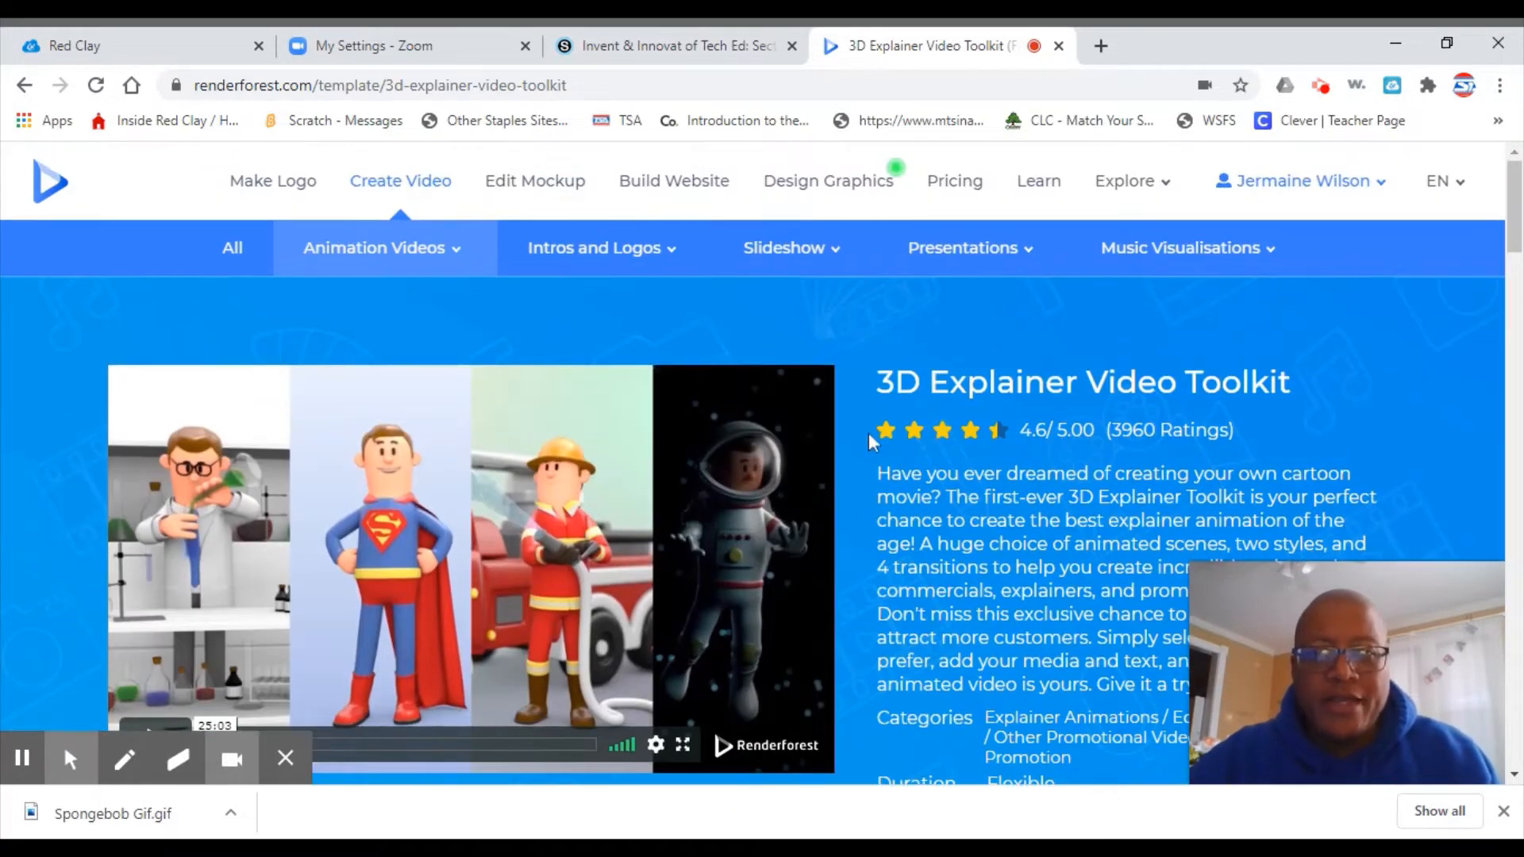
Start a new video from the 3D Explainer Video Toolkit with the Add scene option
scroll(869, 432, "down", 3)
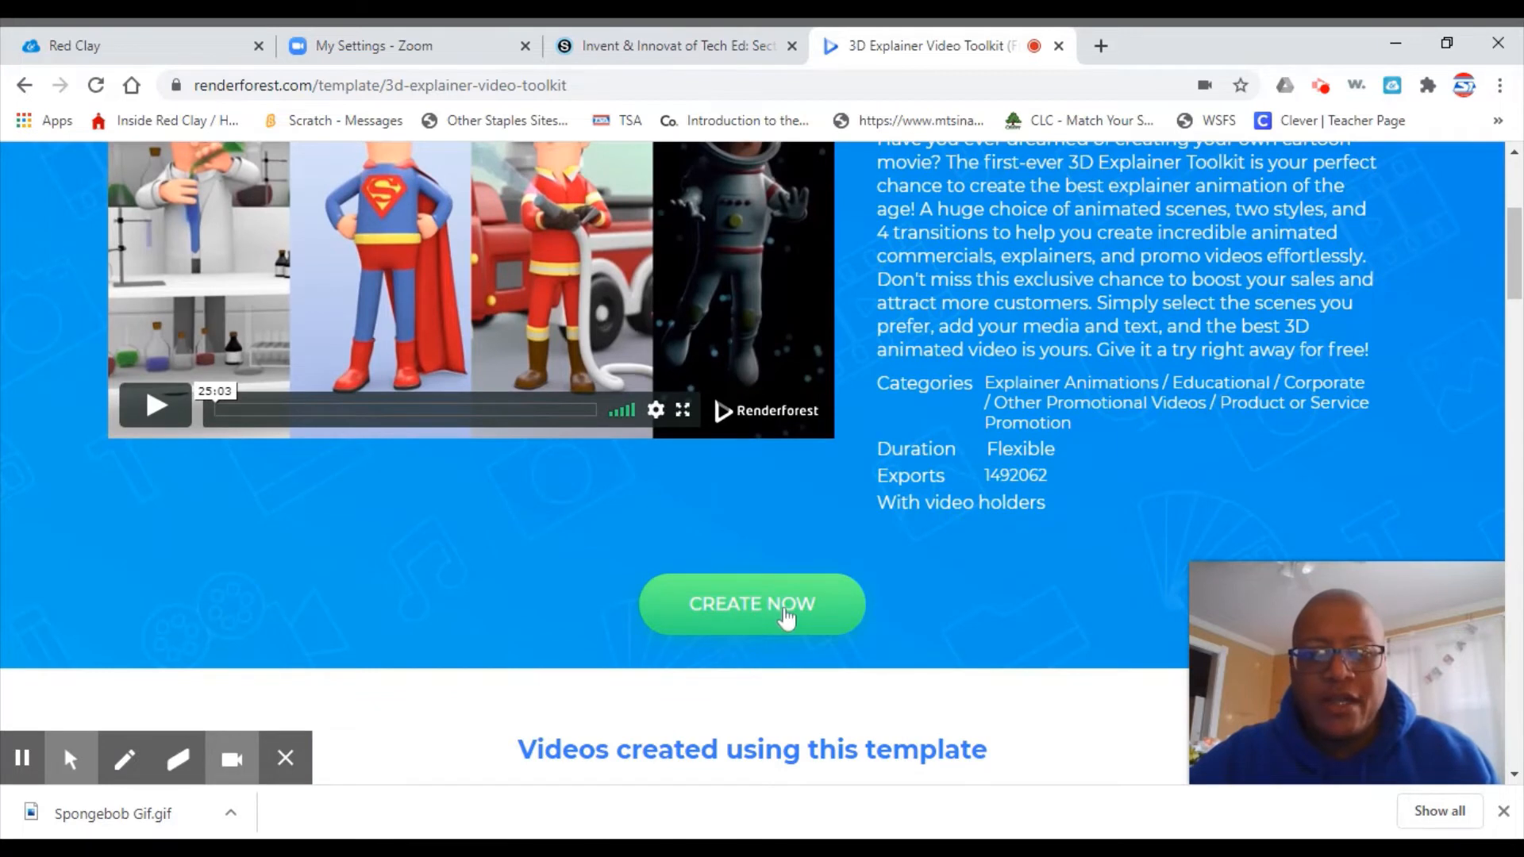
left_click(777, 612)
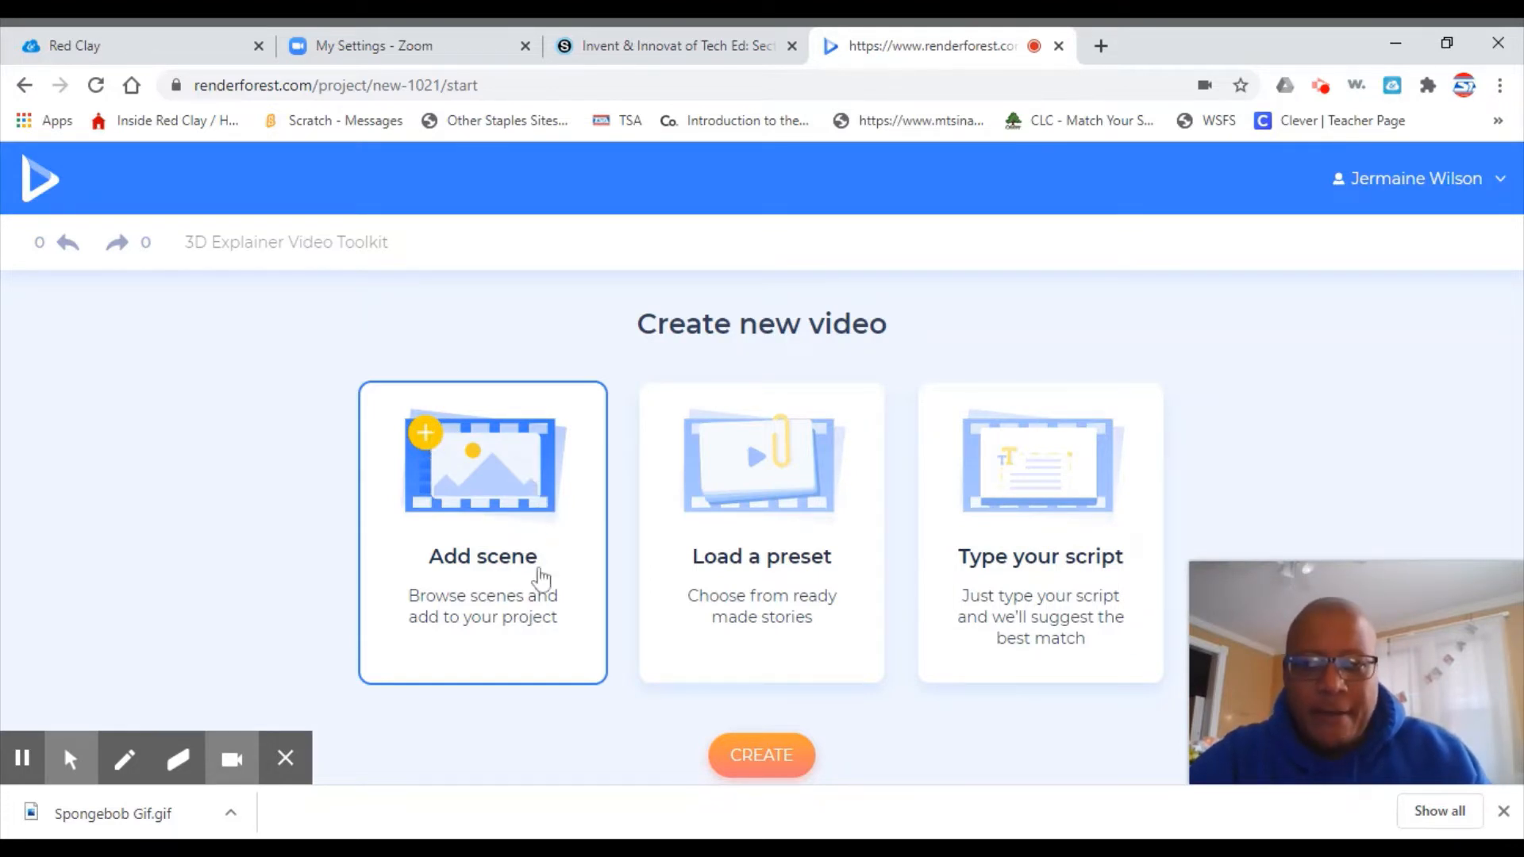
left_click(755, 758)
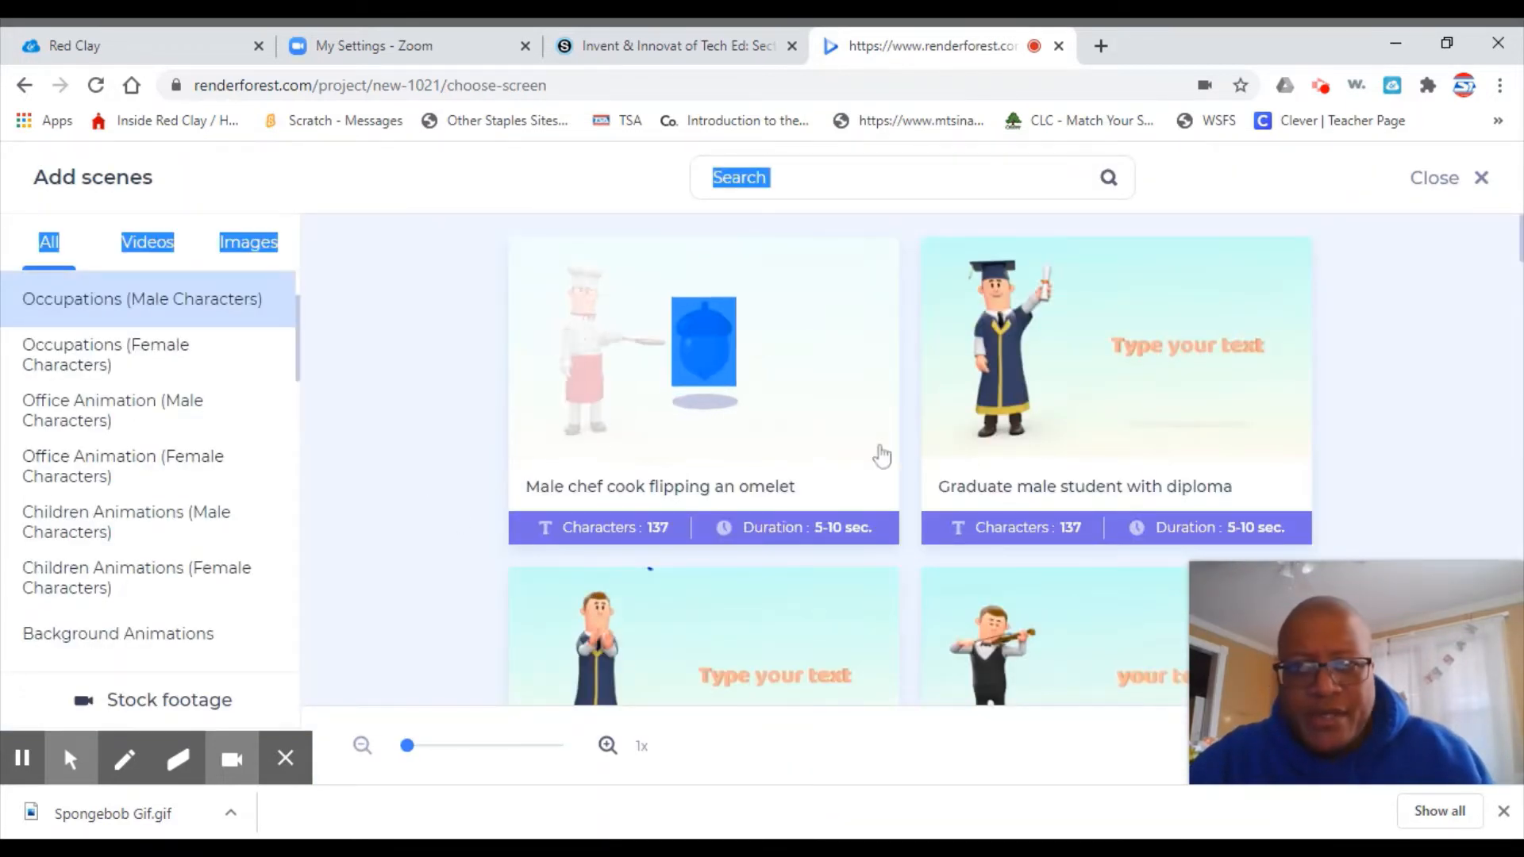
Select the Superman scene from the Occupations (Male Characters) category
scroll(847, 449, "down", 2)
scroll(855, 448, "down", 8)
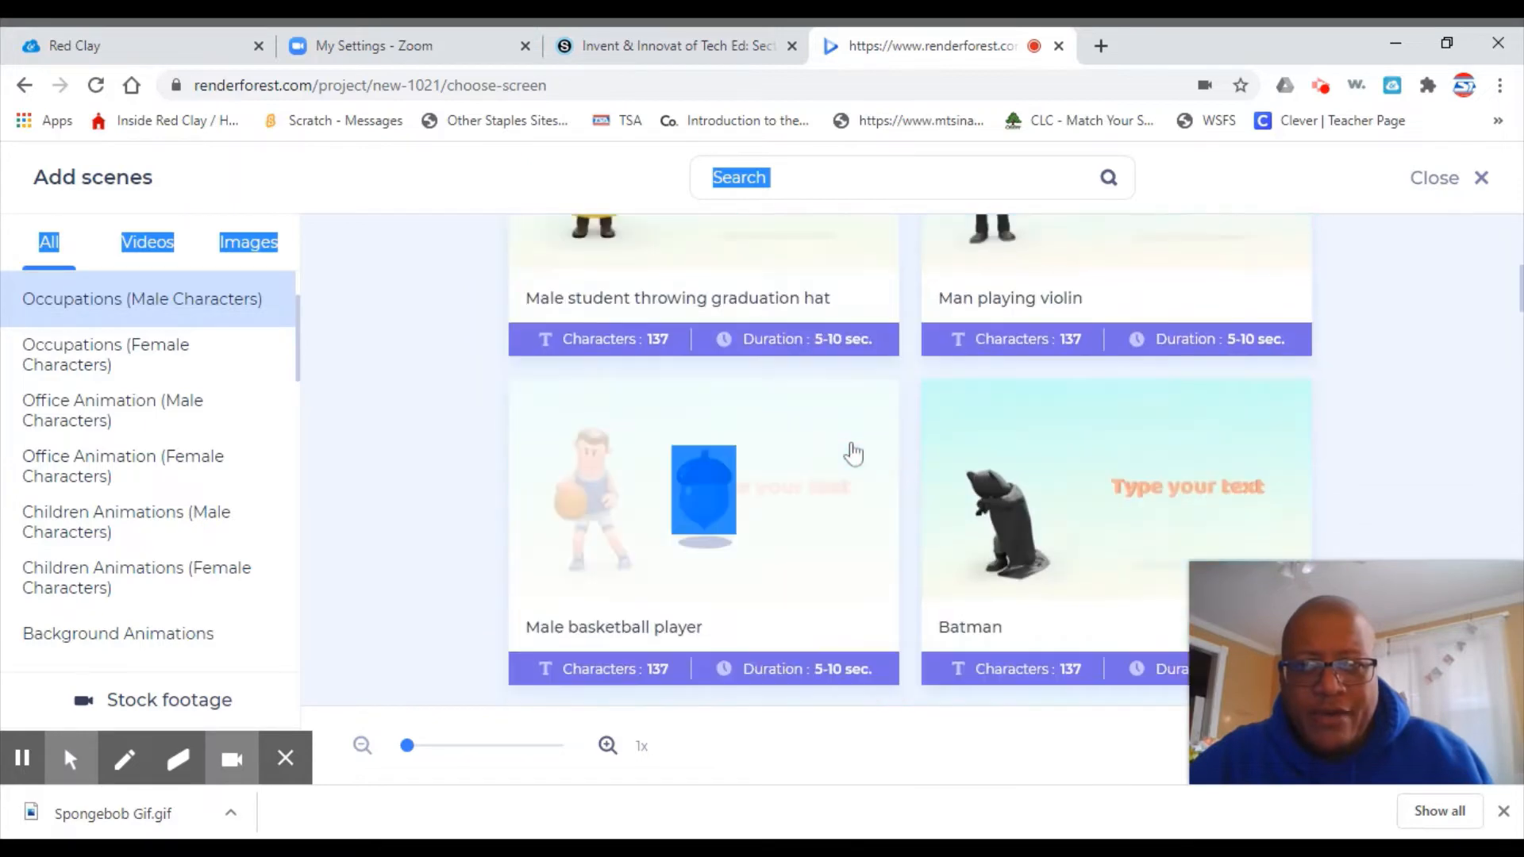
scroll(852, 453, "down", 2)
scroll(830, 455, "up", 4)
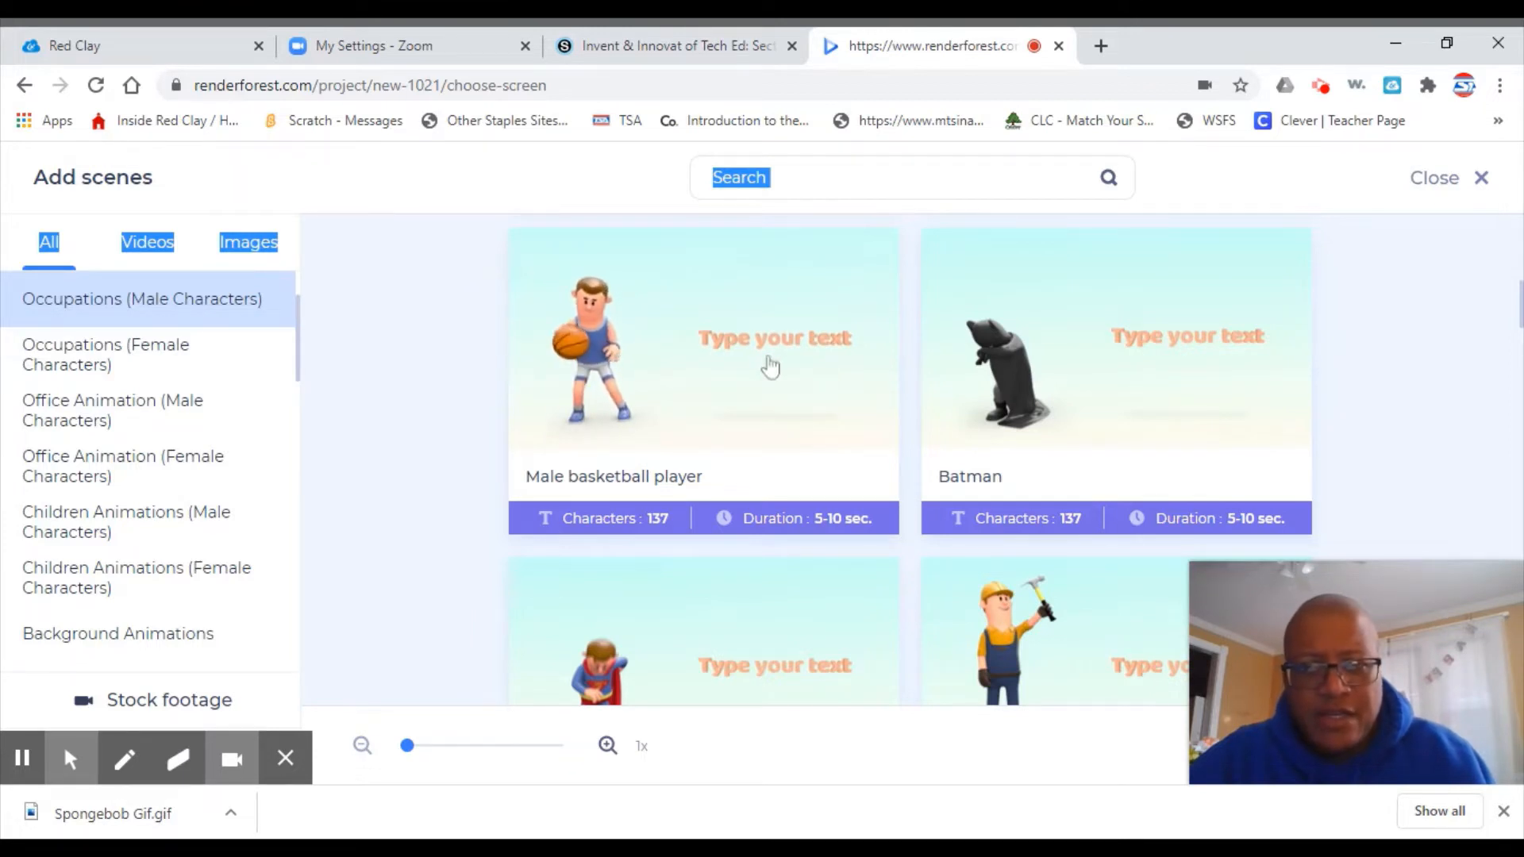
scroll(760, 381, "down", 3)
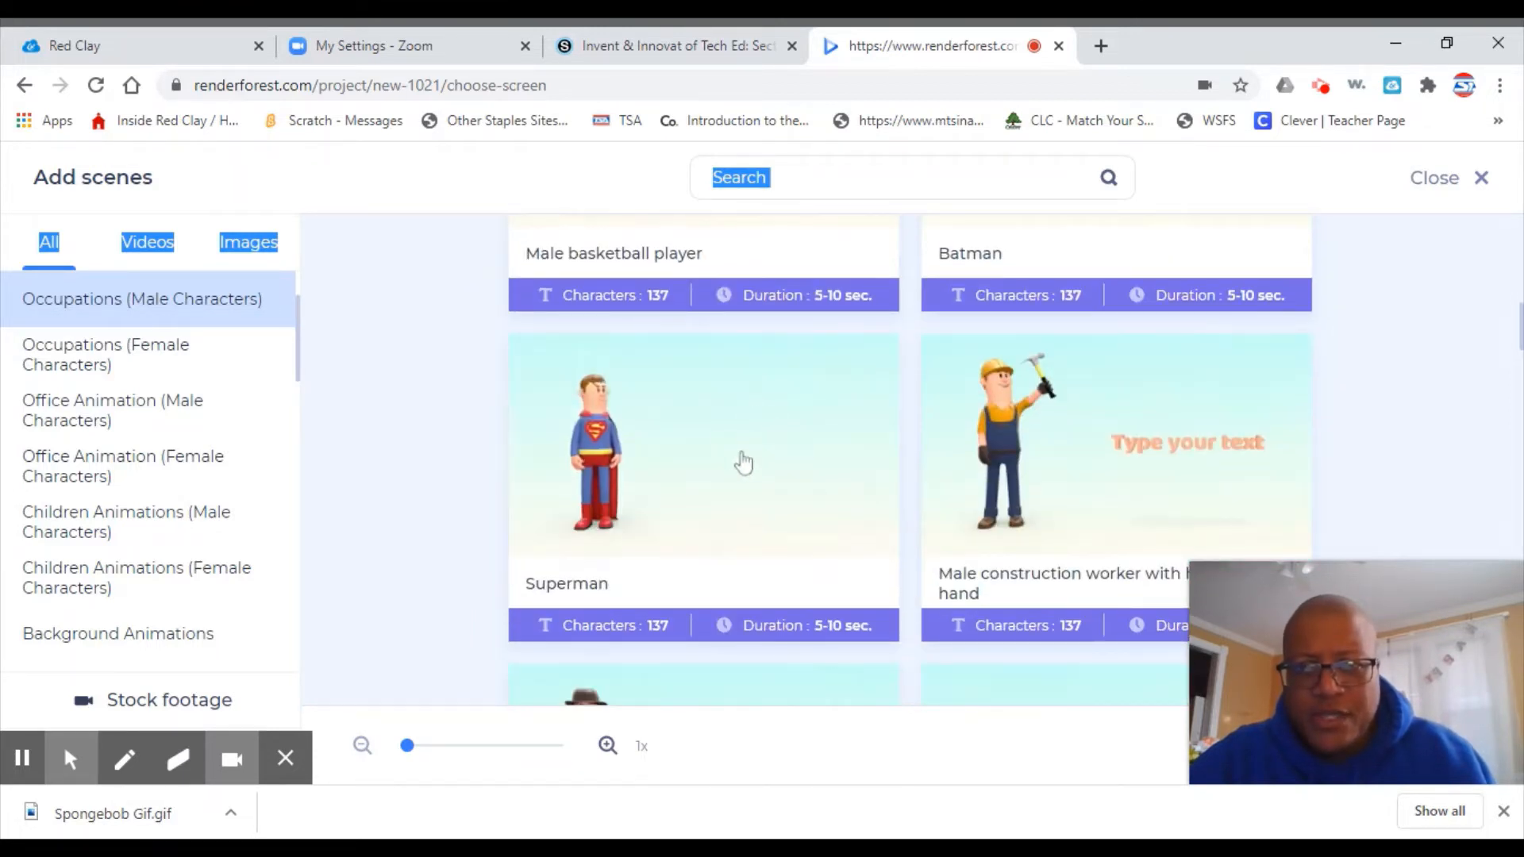
left_click(735, 477)
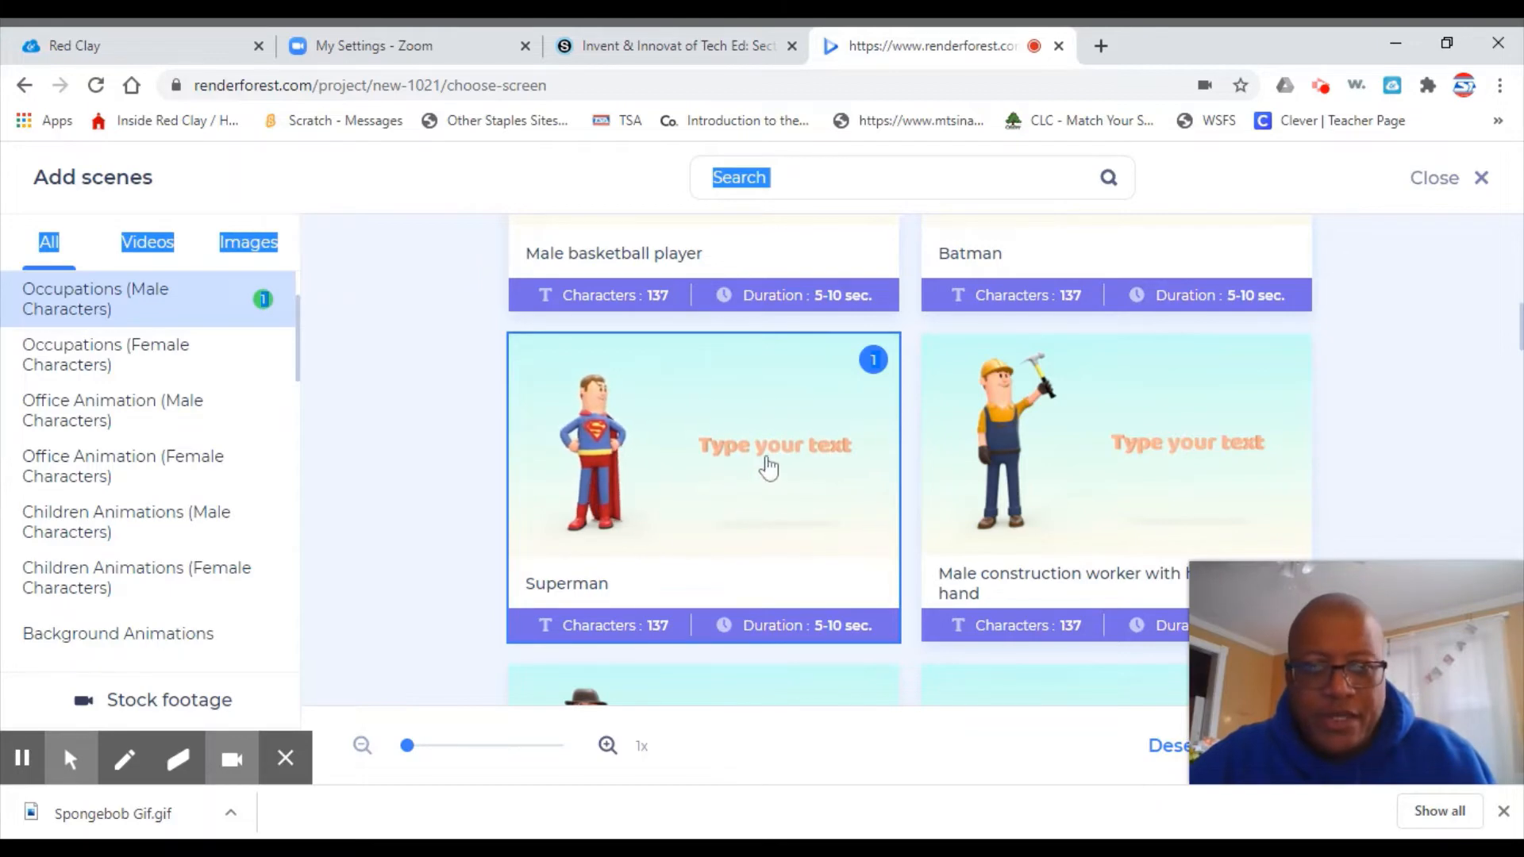
Add the Batman scene from the male occupations to the scene selection
scroll(987, 460, "up", 2)
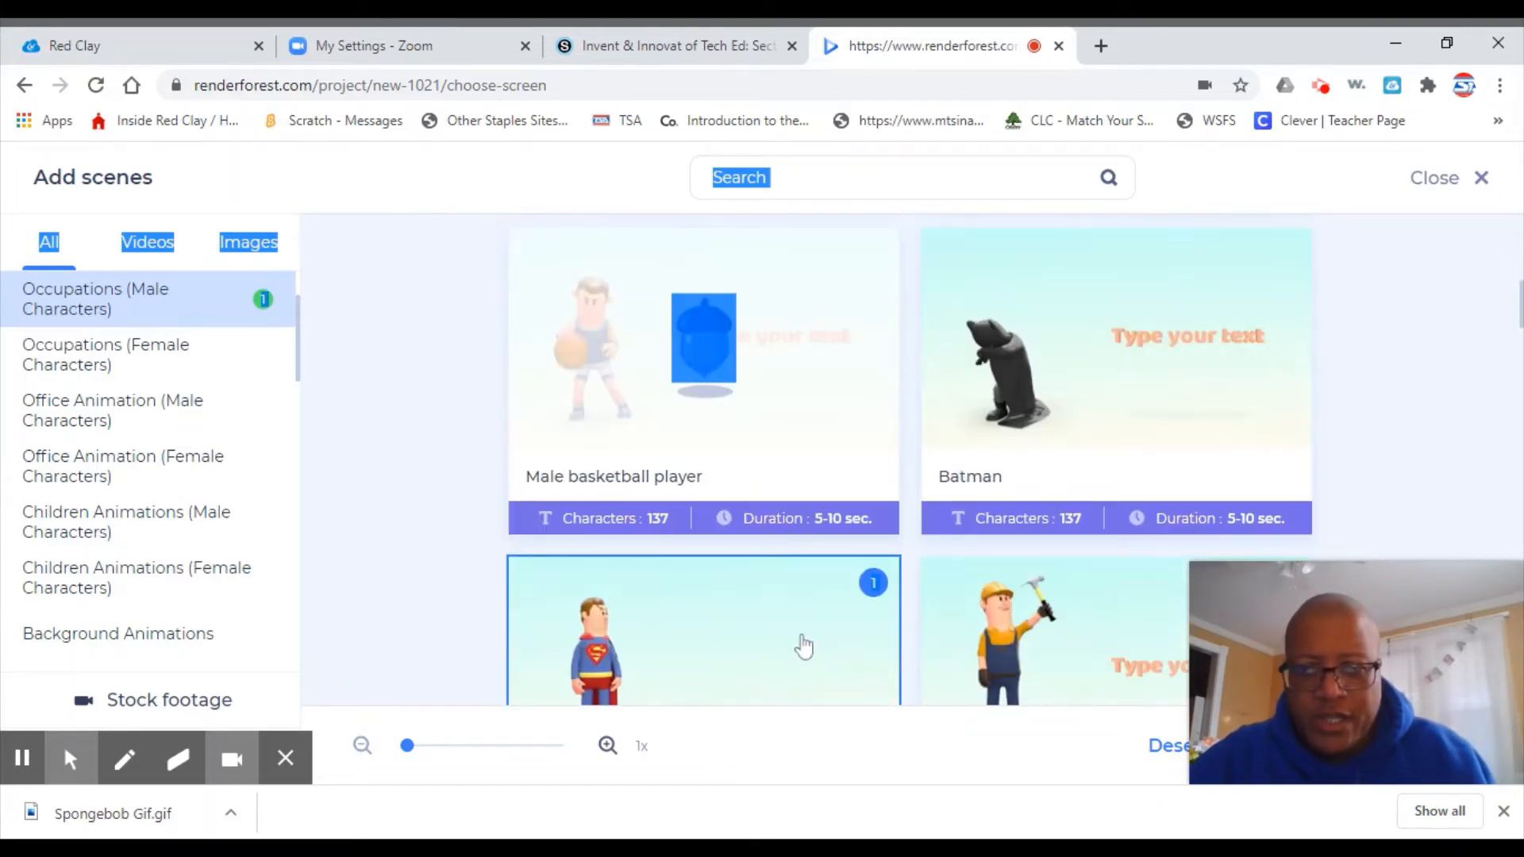
scroll(802, 643, "down", 1)
scroll(1118, 359, "up", 2)
left_click(1105, 406)
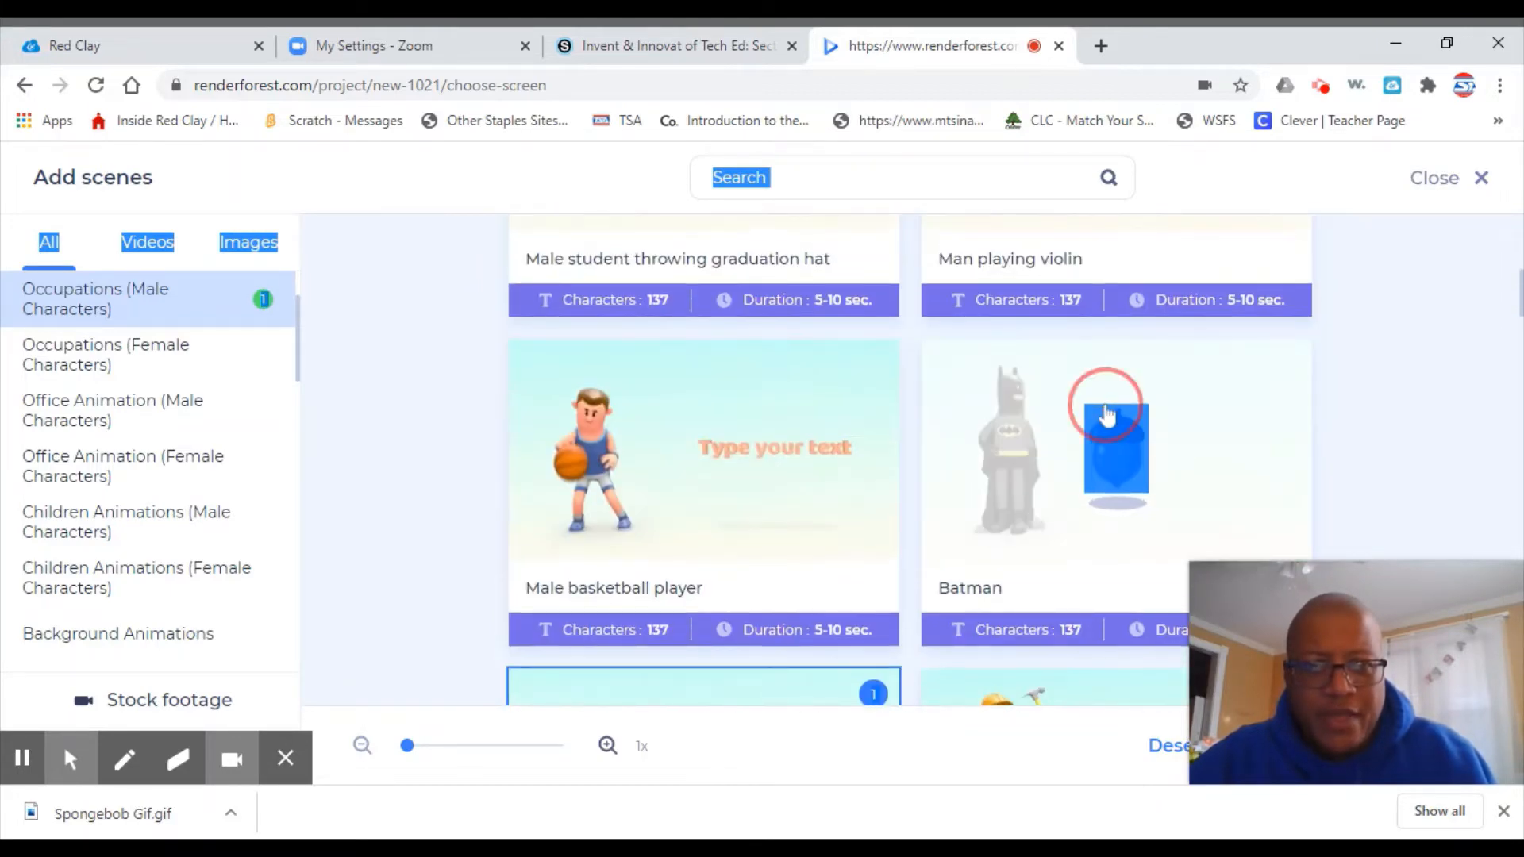
Select the Batman scene, the two male detective scenes, and the male engineer repairing the mechanism with wrench scene
left_click(1285, 367)
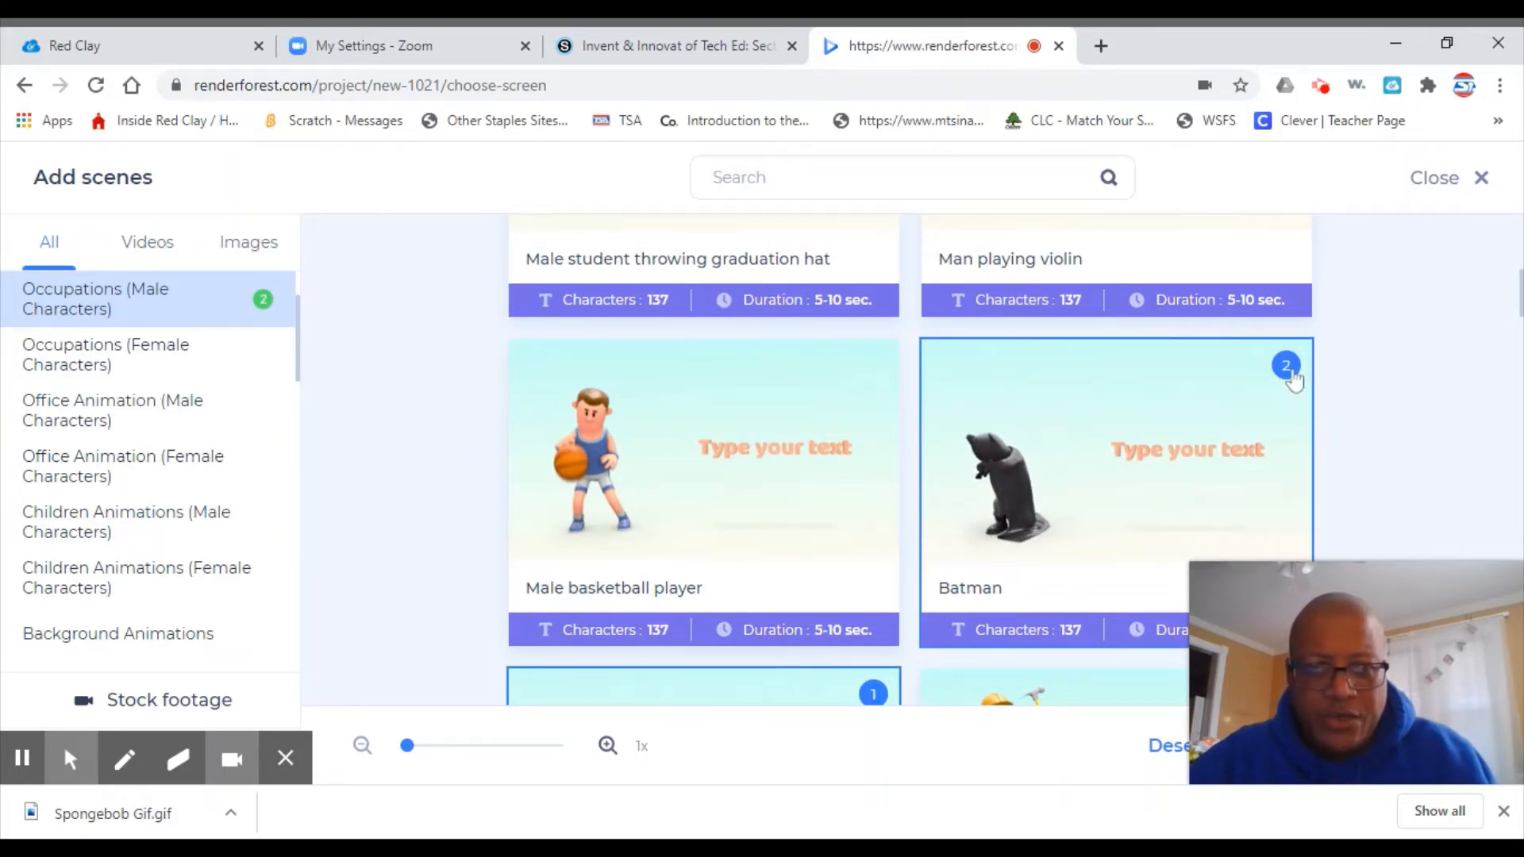
scroll(1095, 449, "down", 2)
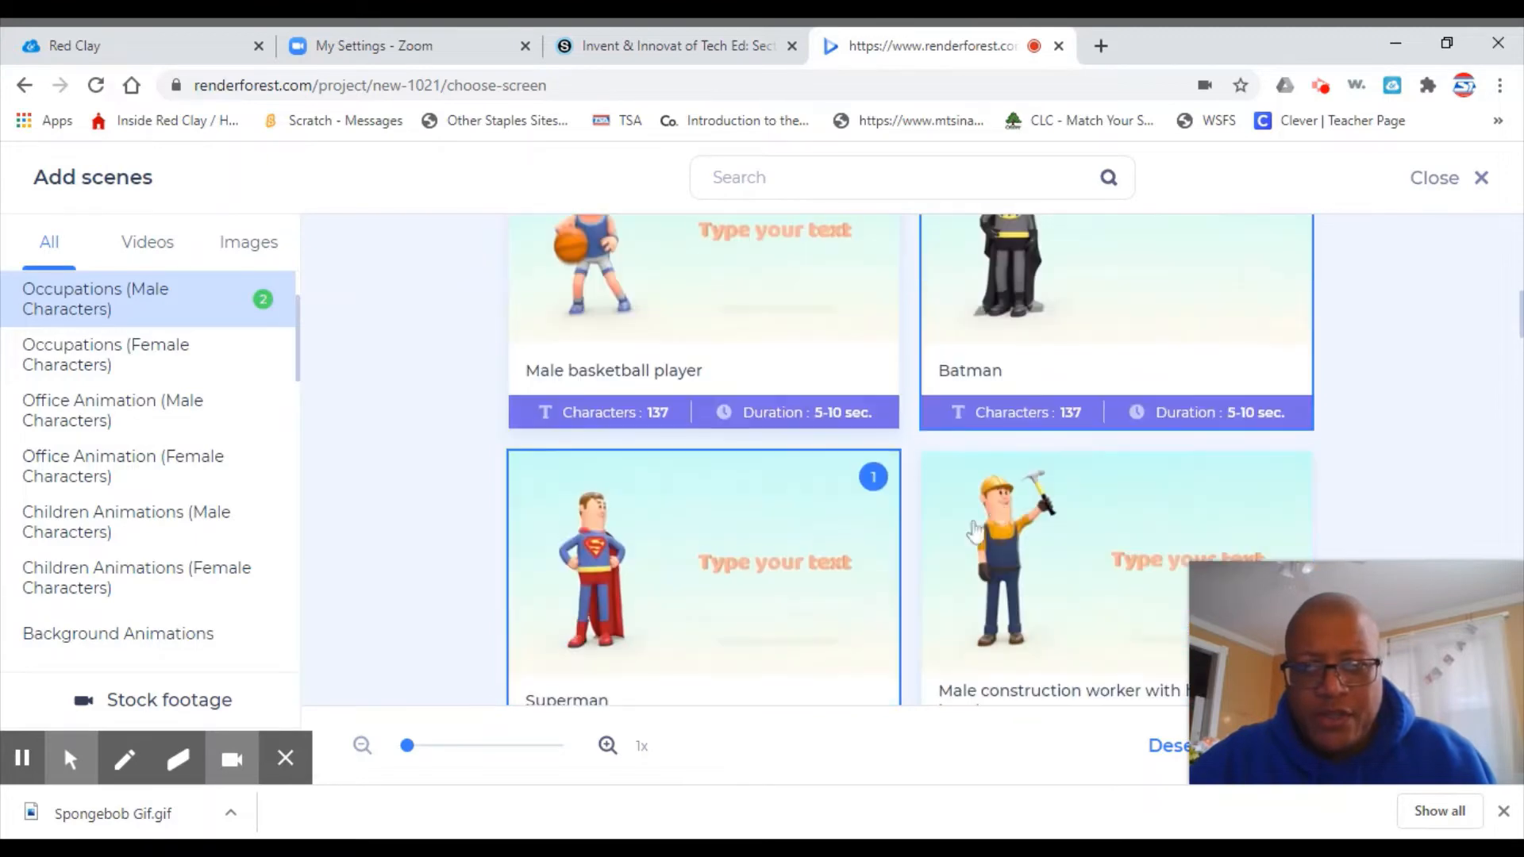
scroll(972, 520, "down", 5)
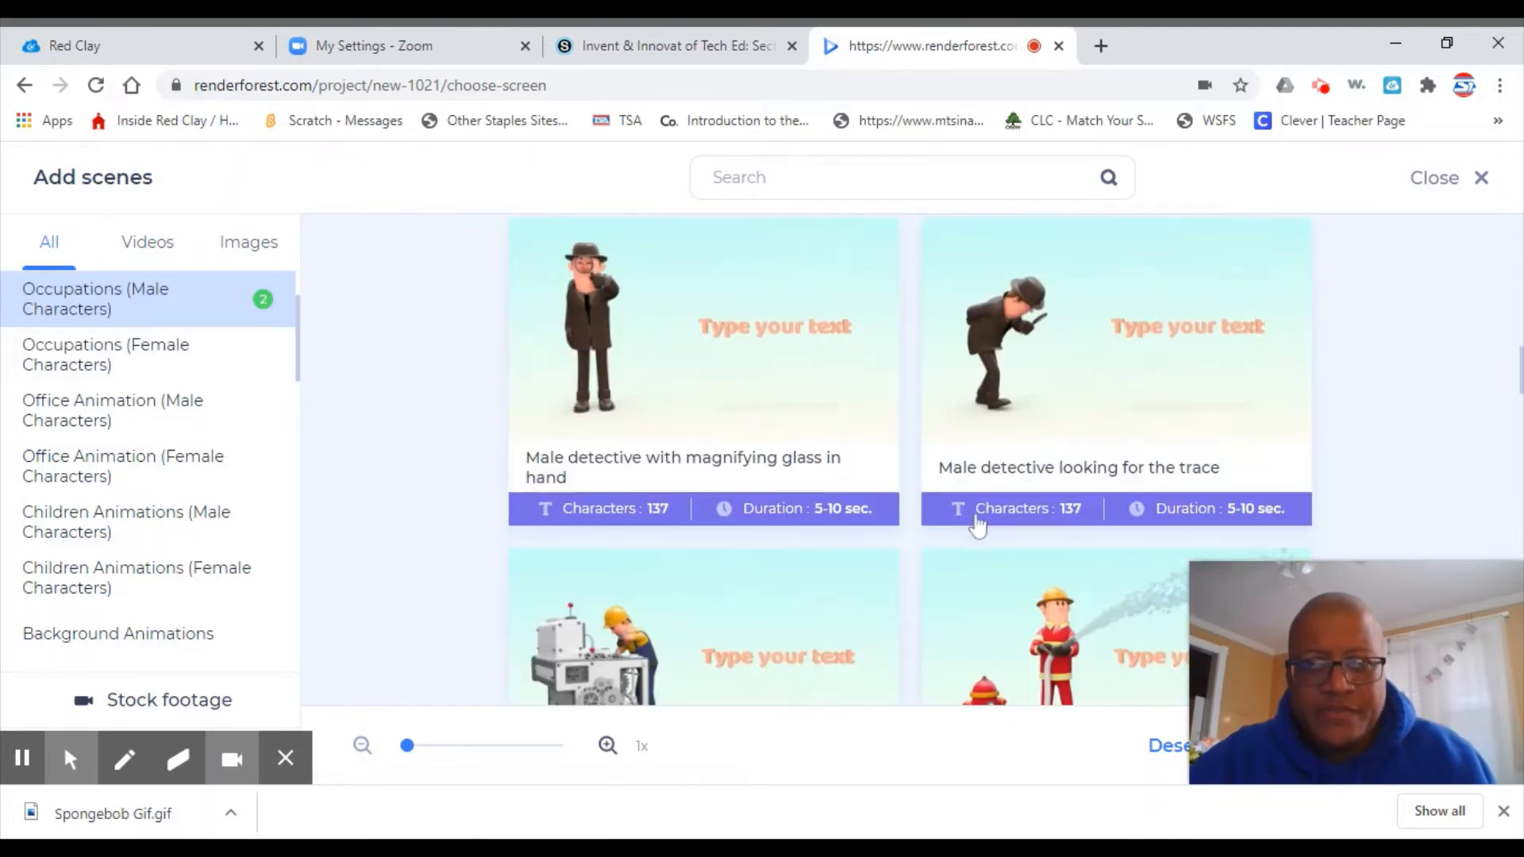
left_click(1153, 343)
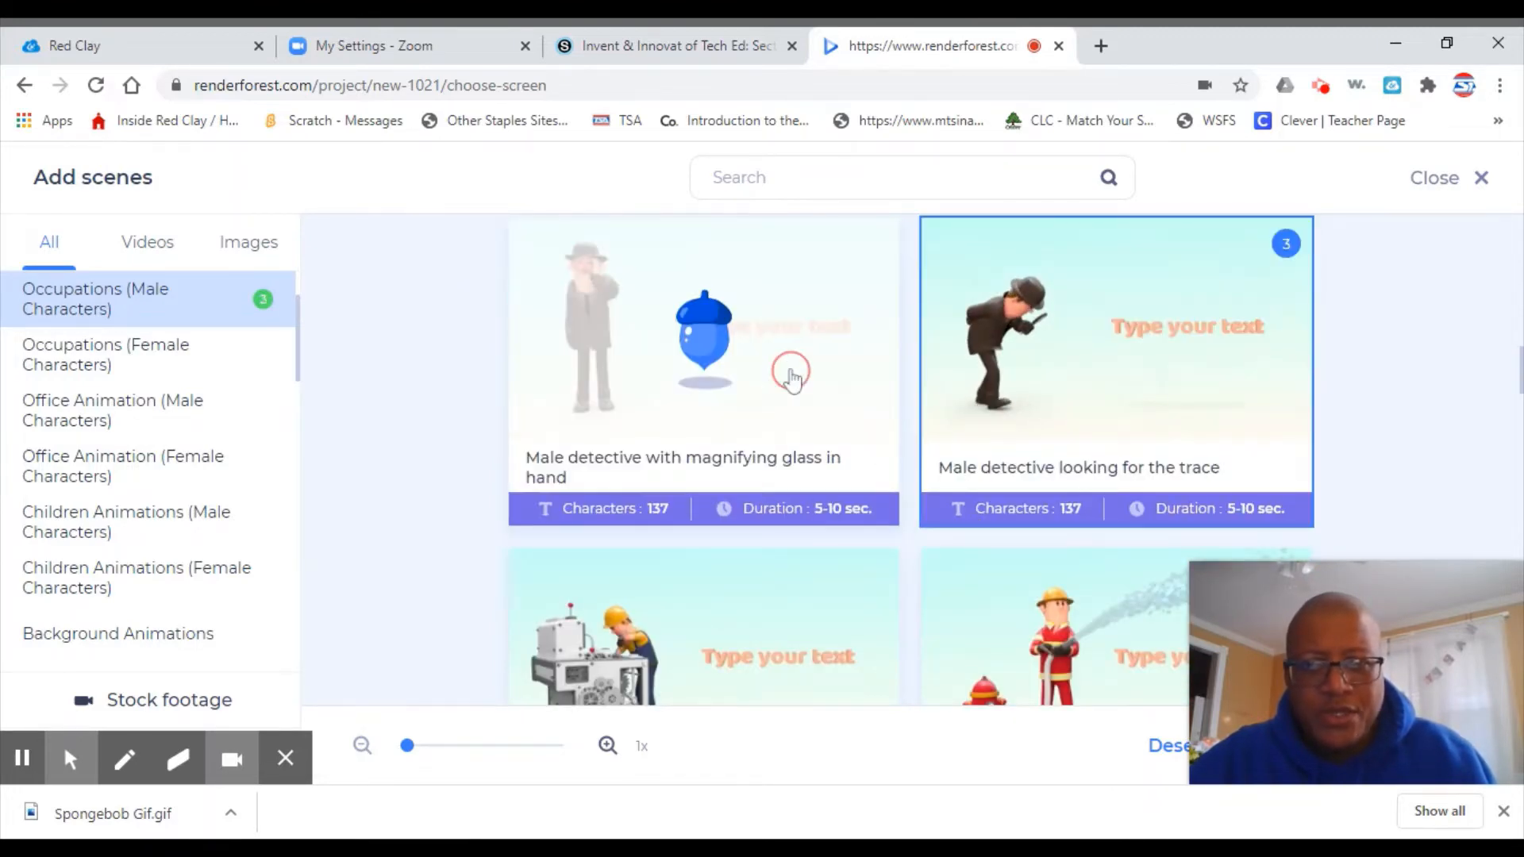
left_click(865, 408)
scroll(868, 408, "down", 2)
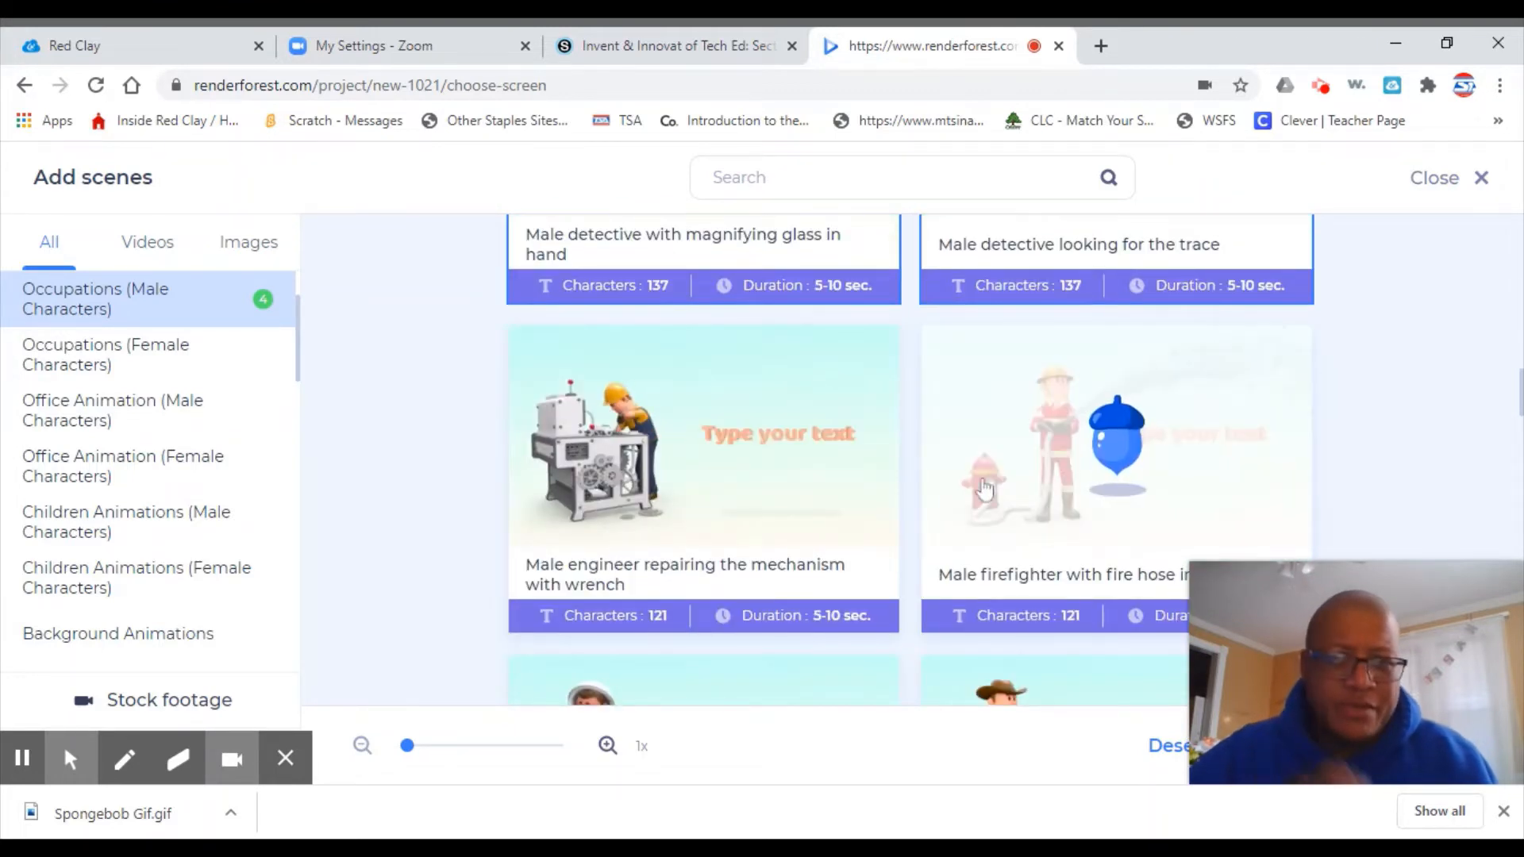
left_click(668, 467)
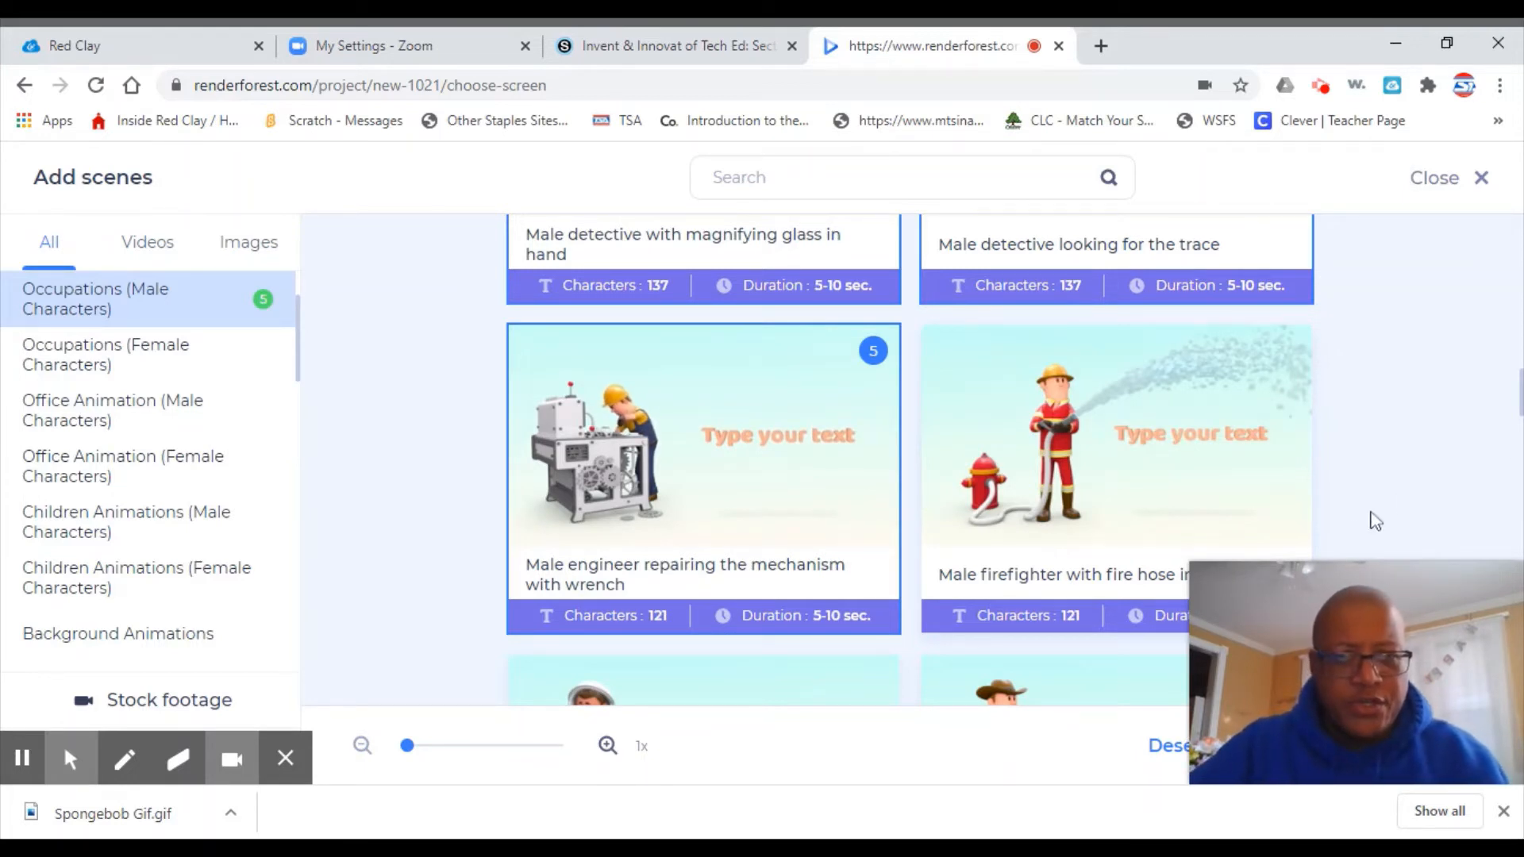
mouse_move(1340, 592)
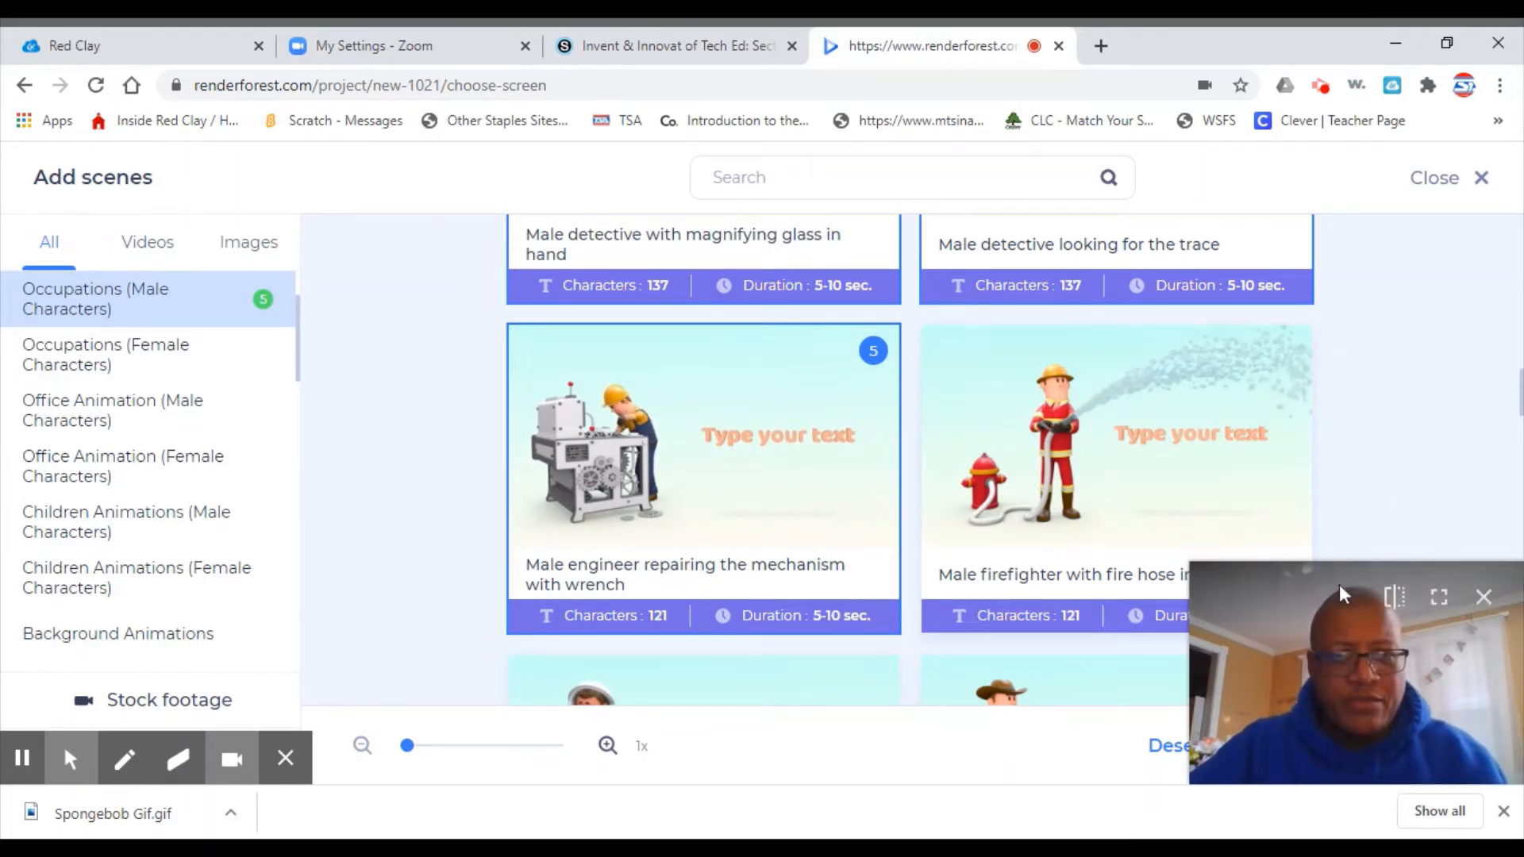
left_click(1439, 596)
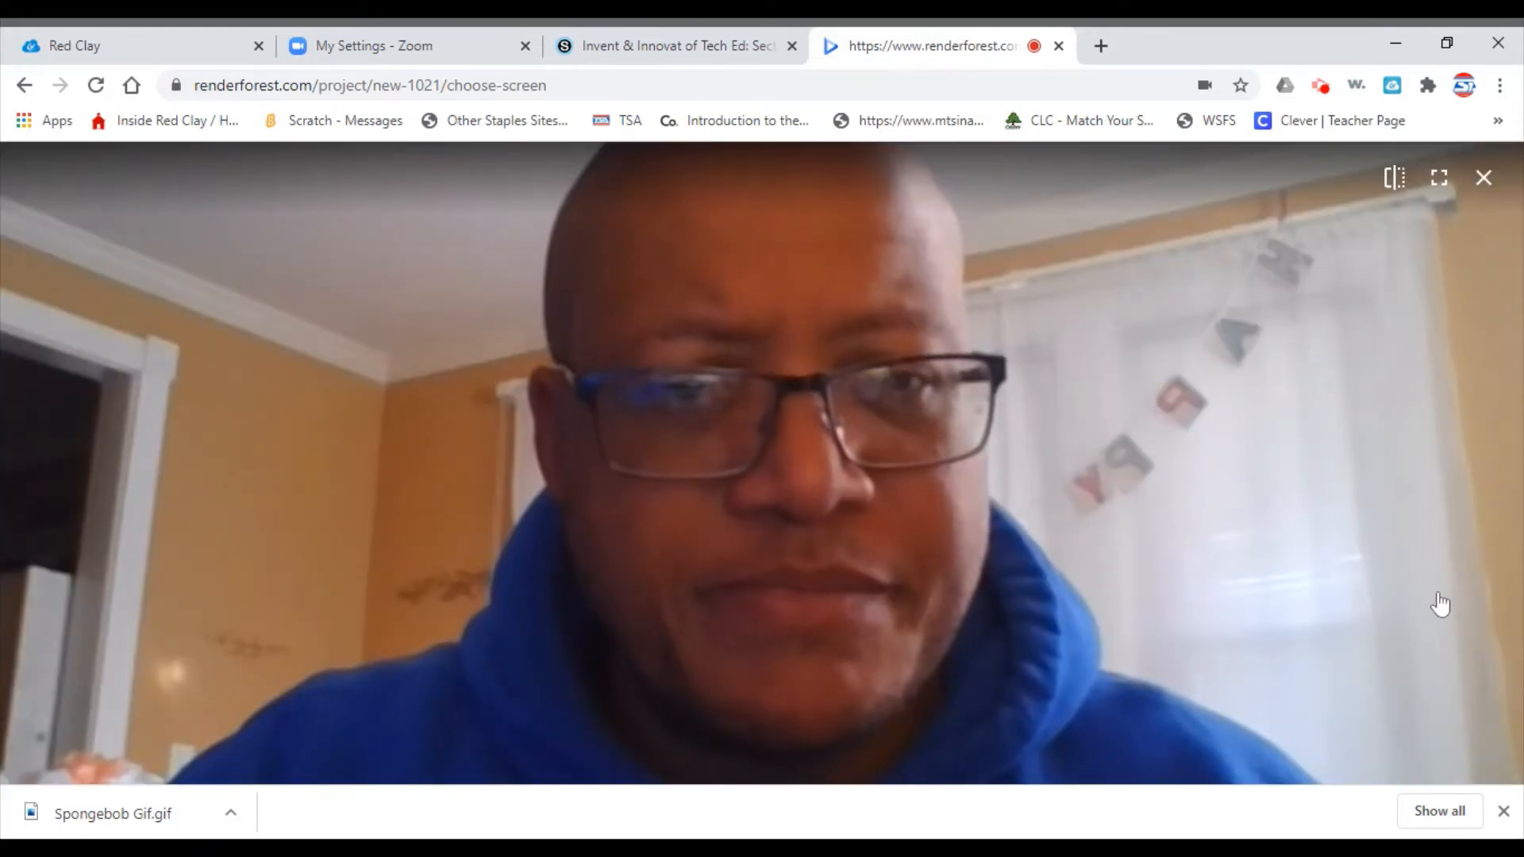
left_click(1438, 179)
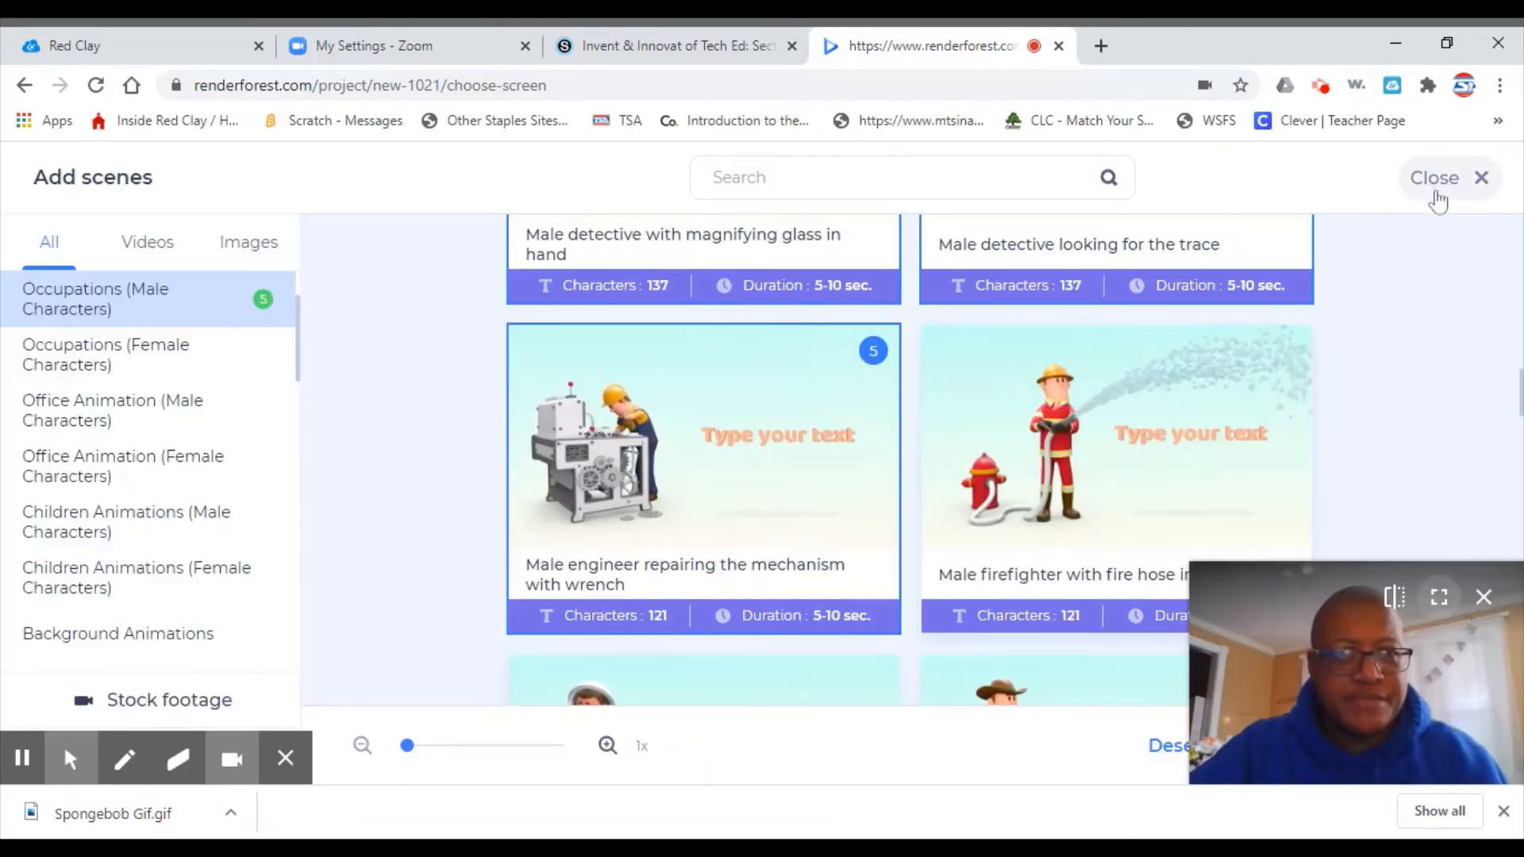
Close the webcam overlay and insert the selected scenes into the video project
left_click(1483, 599)
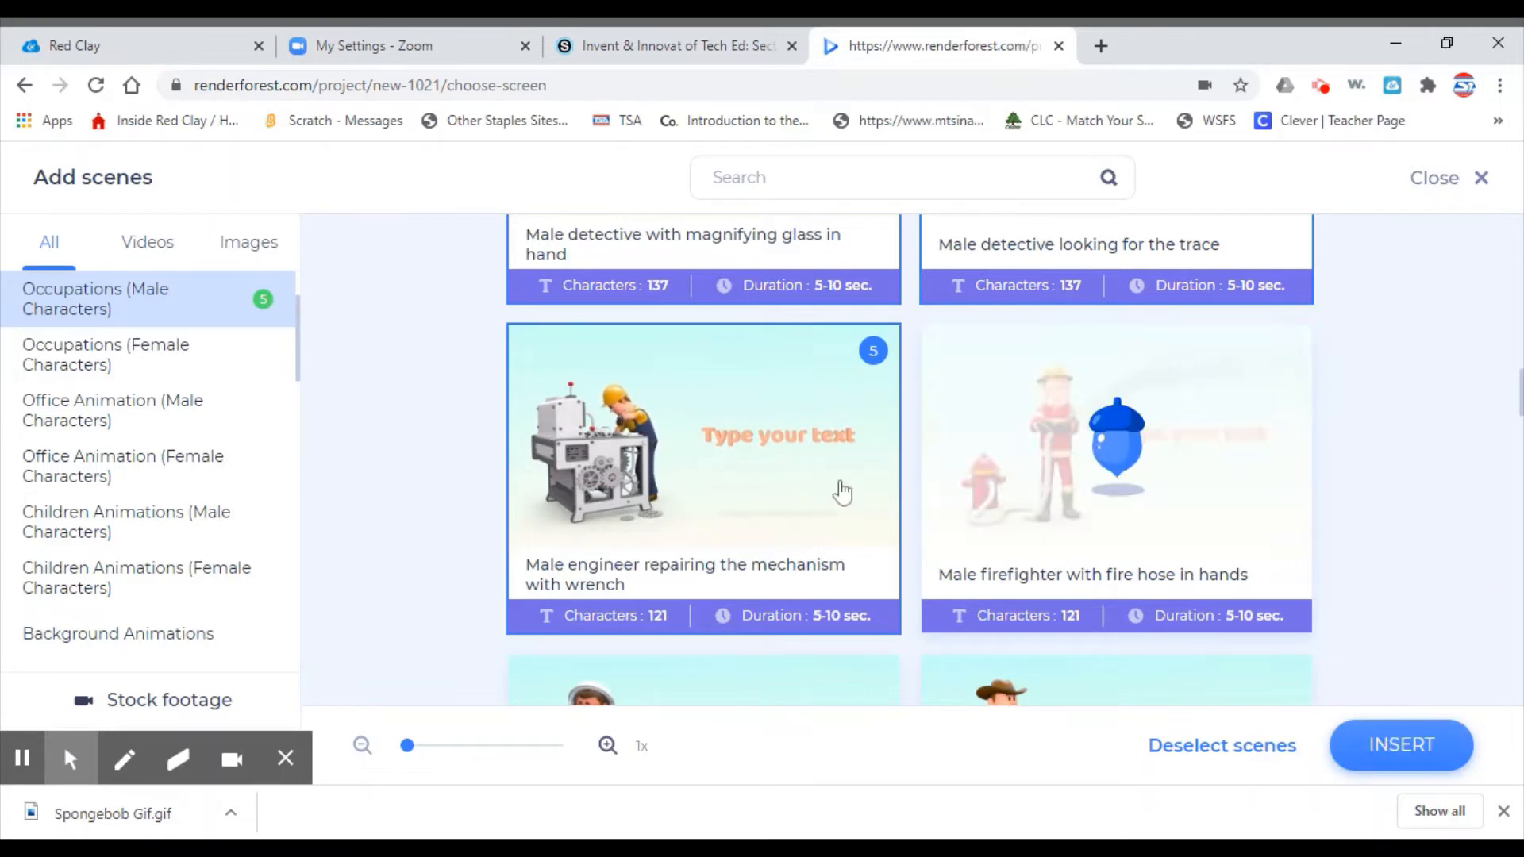
left_click(1412, 750)
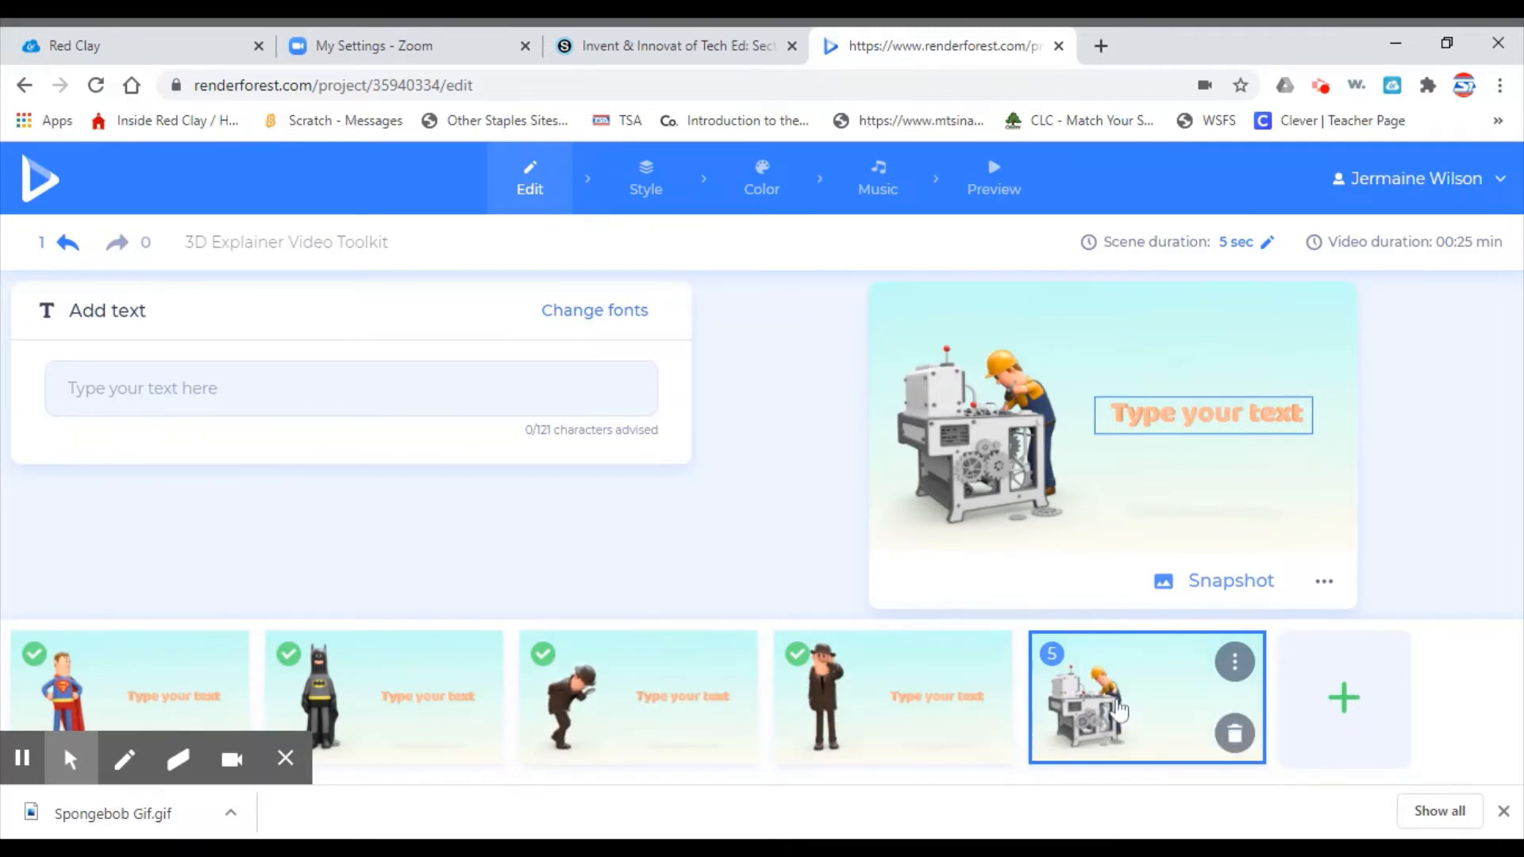
Reorder the scenes so the engineer scene comes first, directly before the Superman scene
left_click_drag(1118, 681, 445, 667)
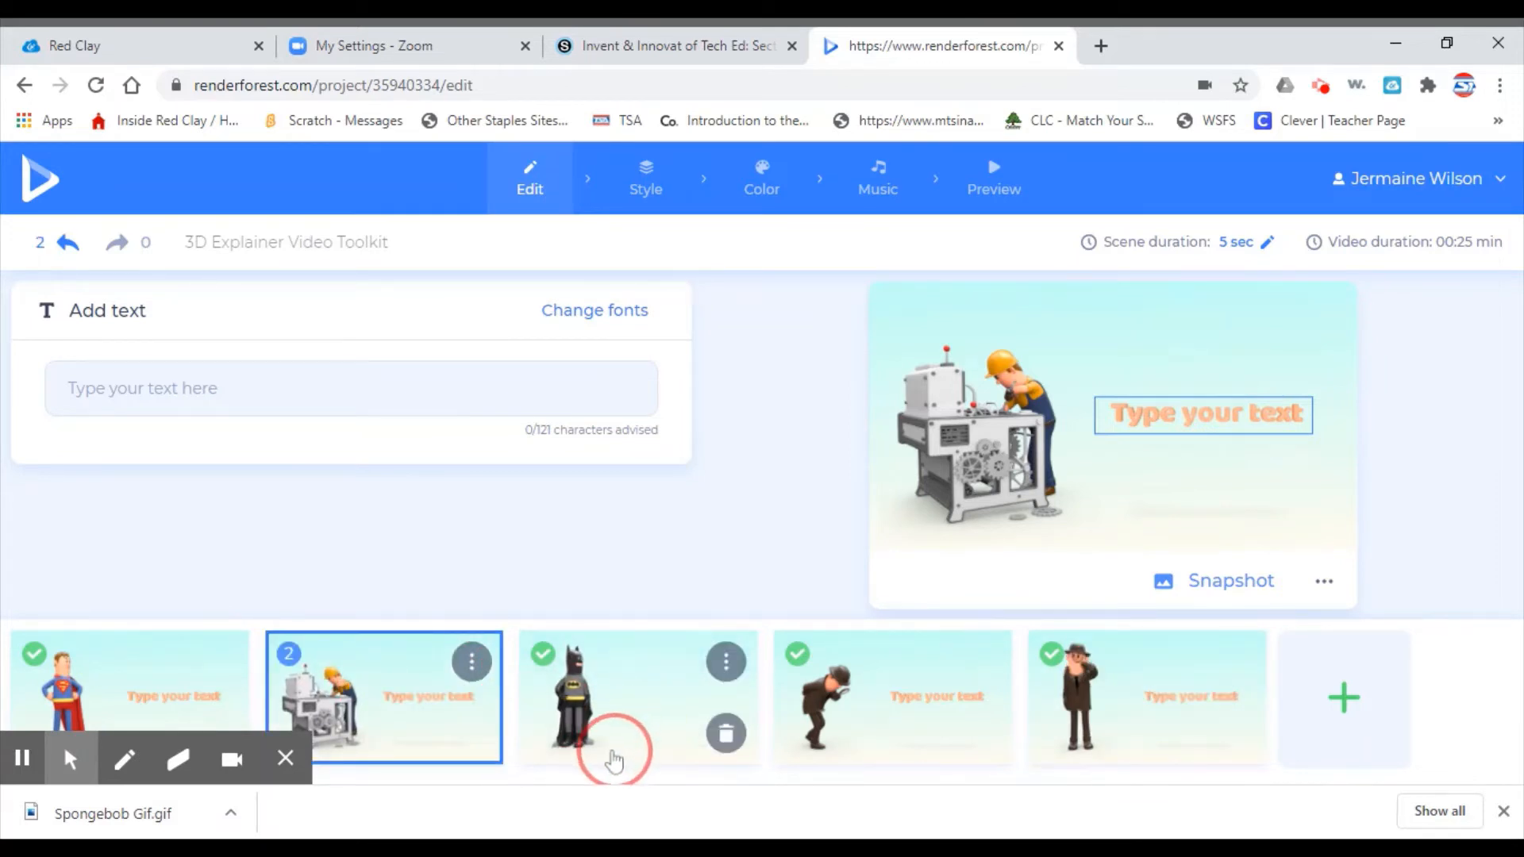
left_click_drag(393, 603, 468, 656)
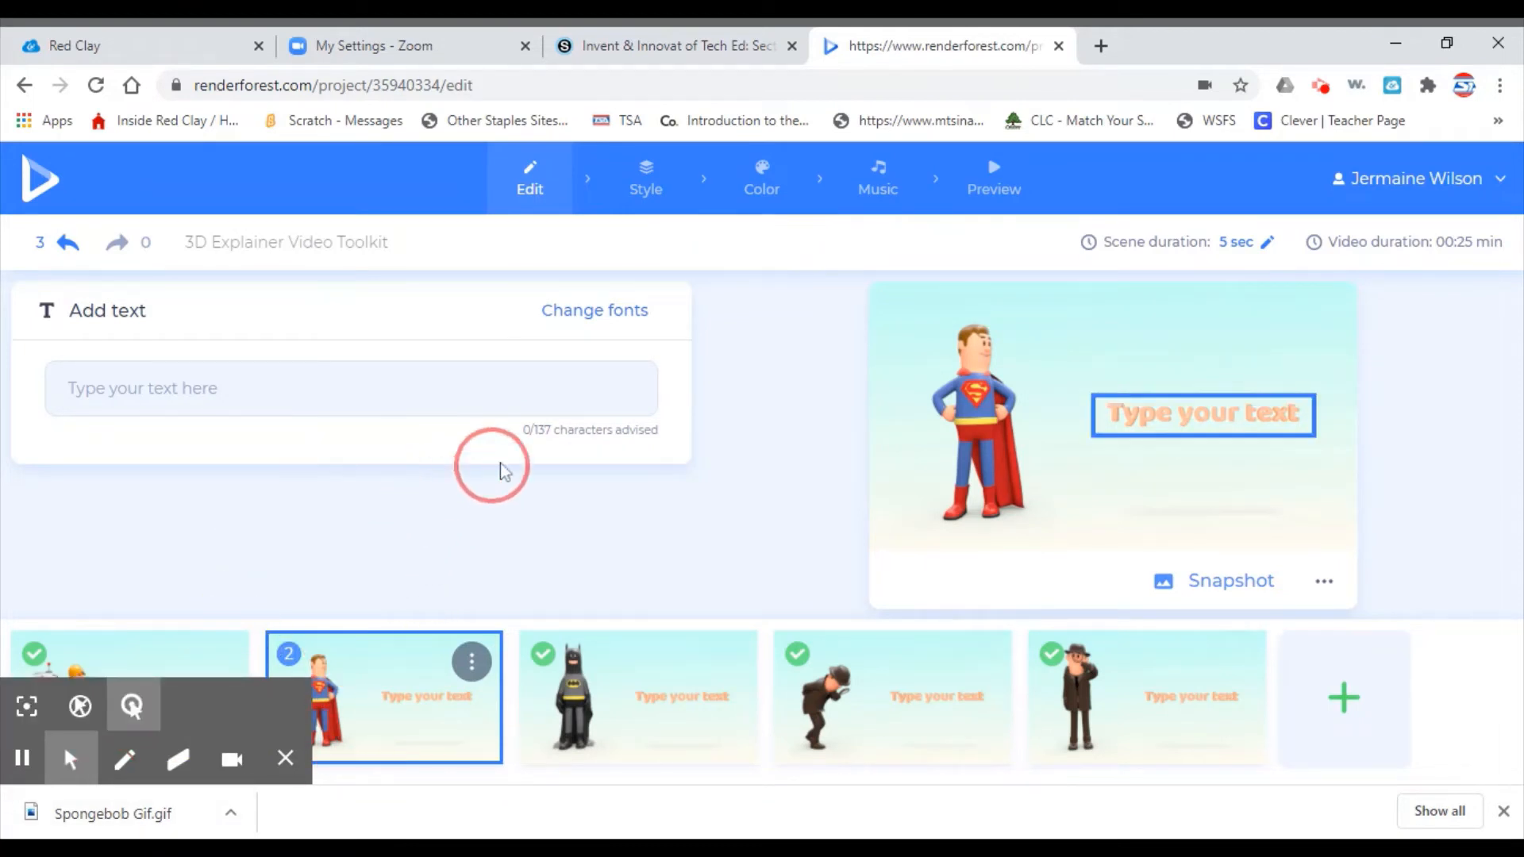
Set the engineer scene's text to "The secret agent was working on a machine....." and save it
left_click(182, 684)
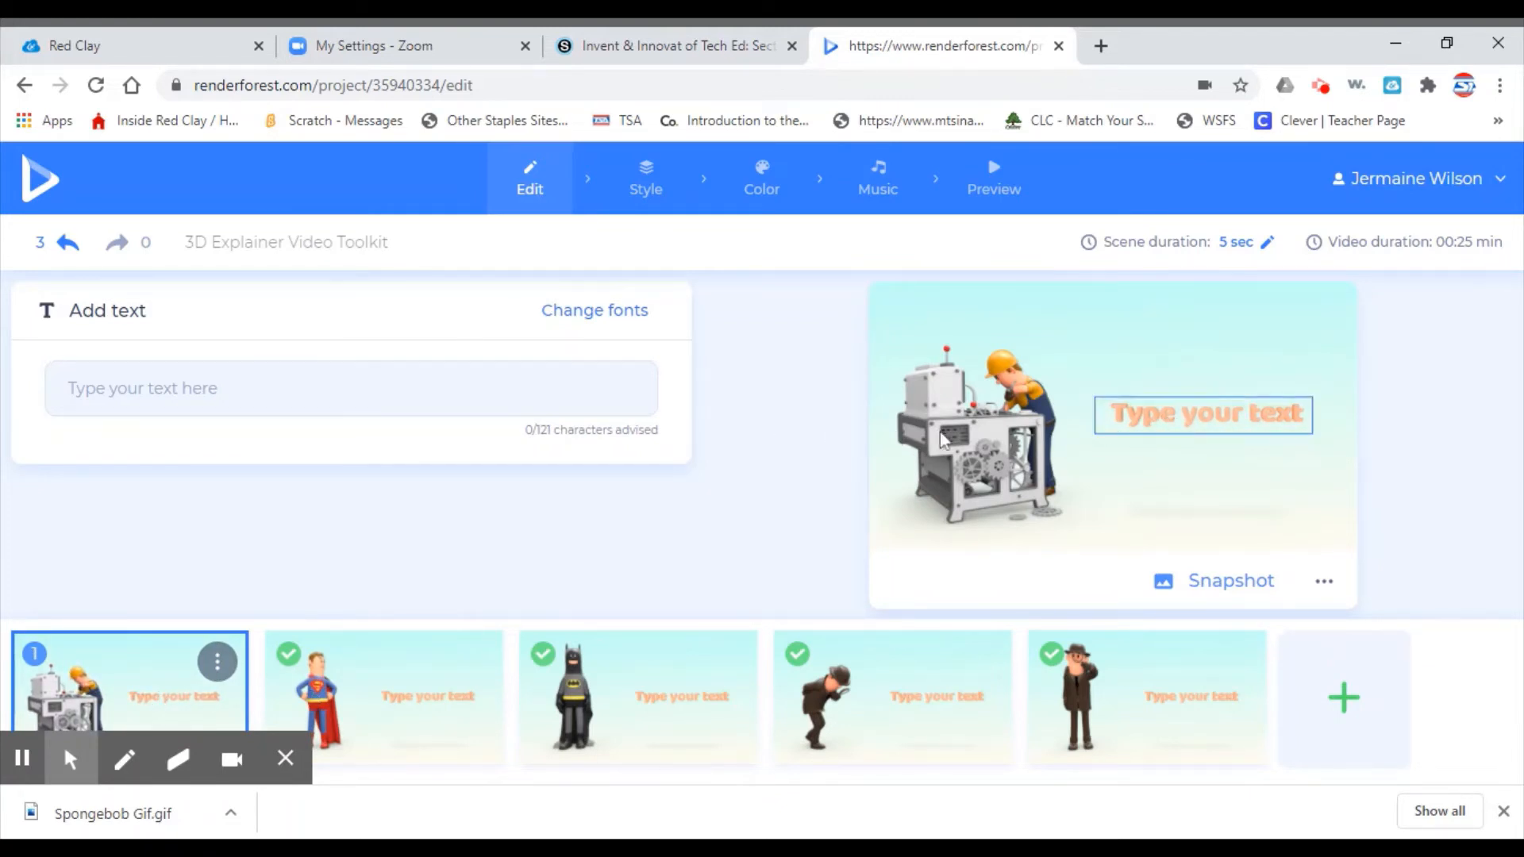
left_click(1146, 427)
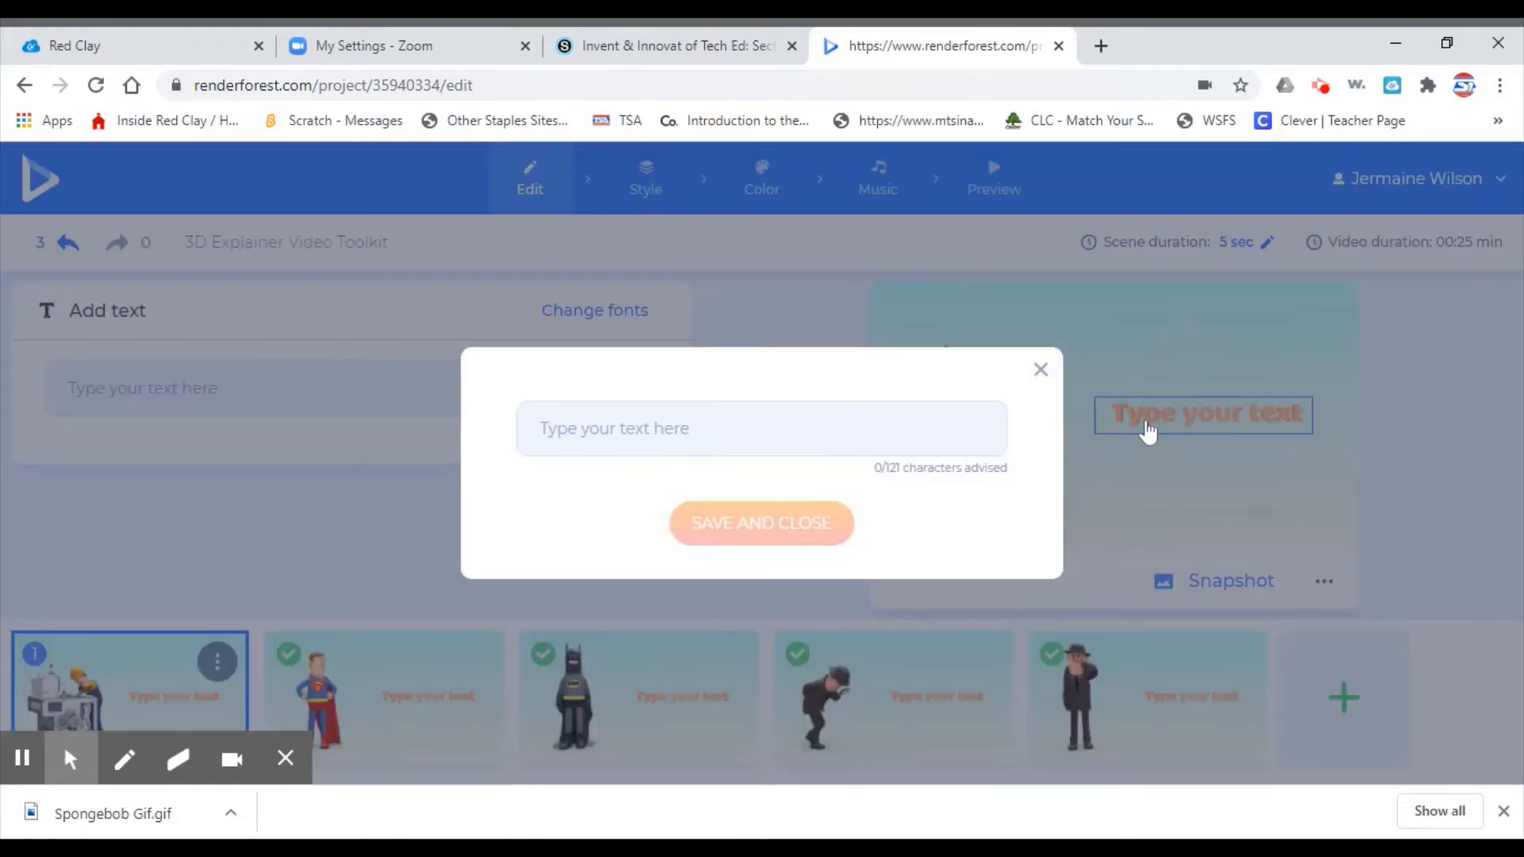
left_click(718, 431)
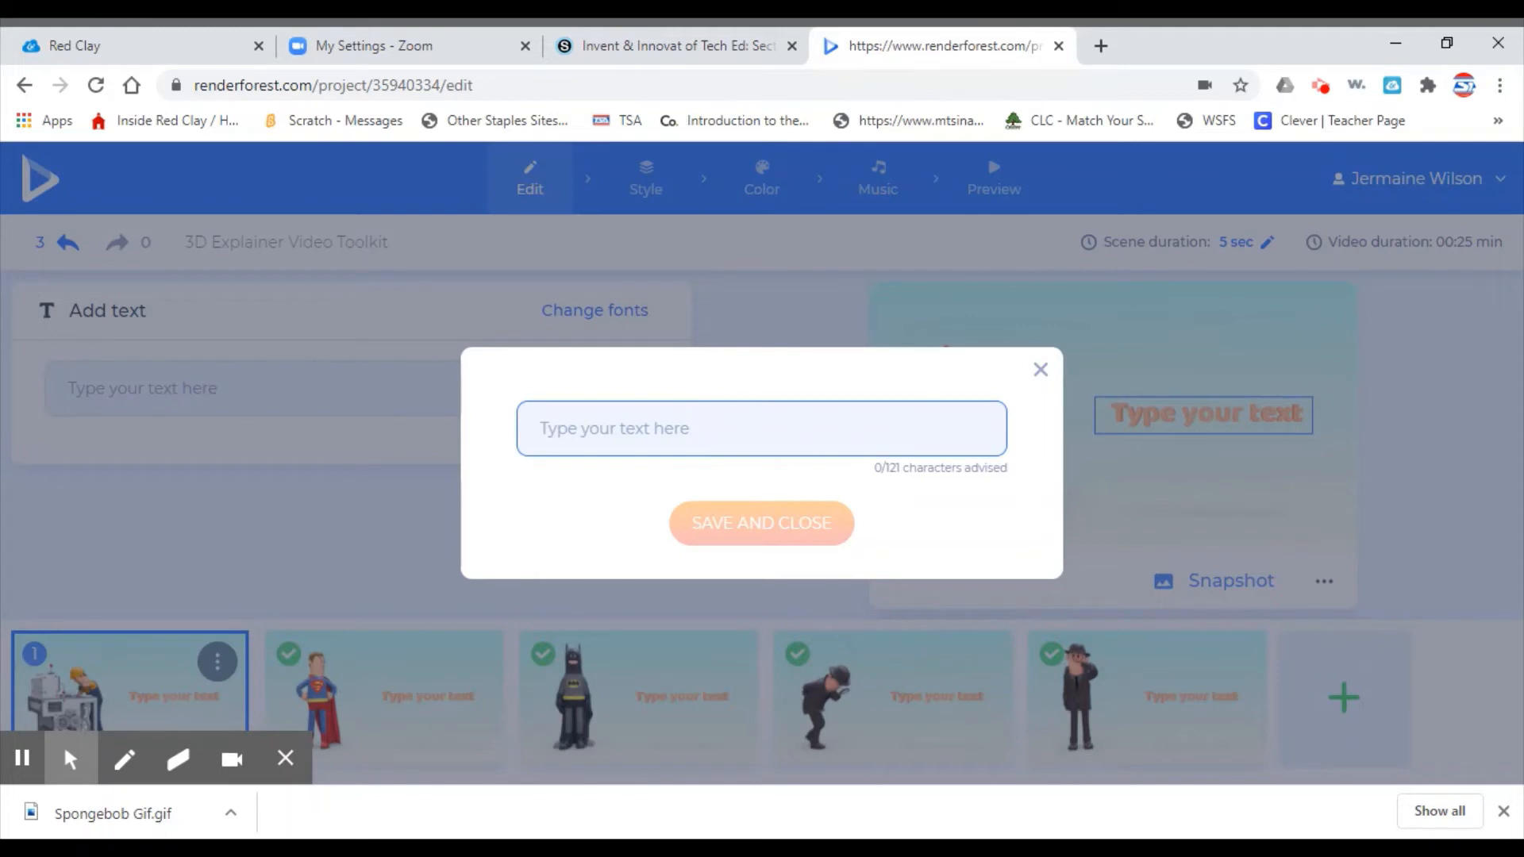
type("T")
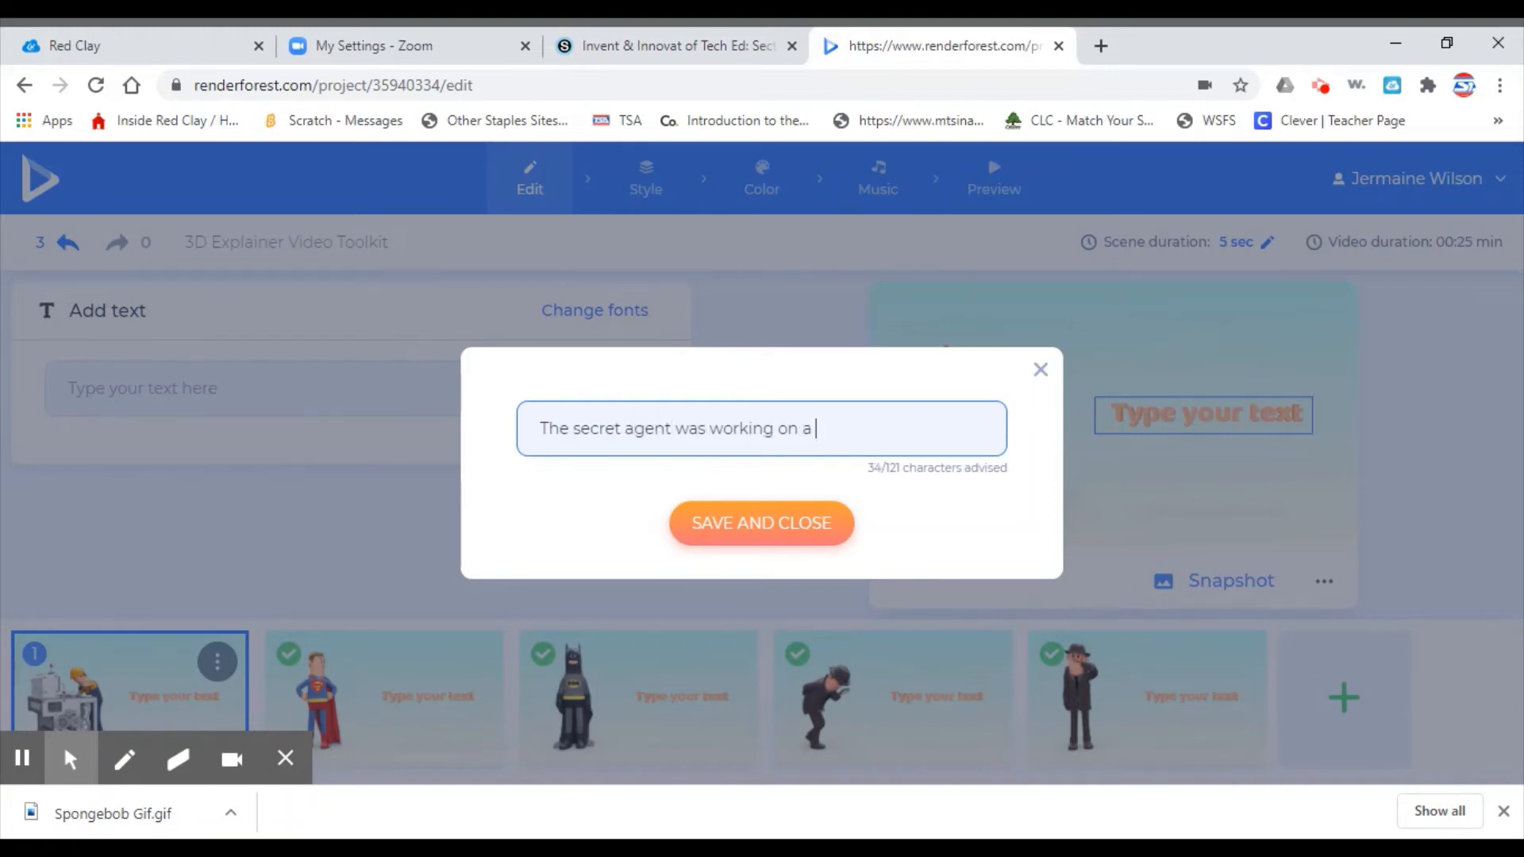
left_click(790, 521)
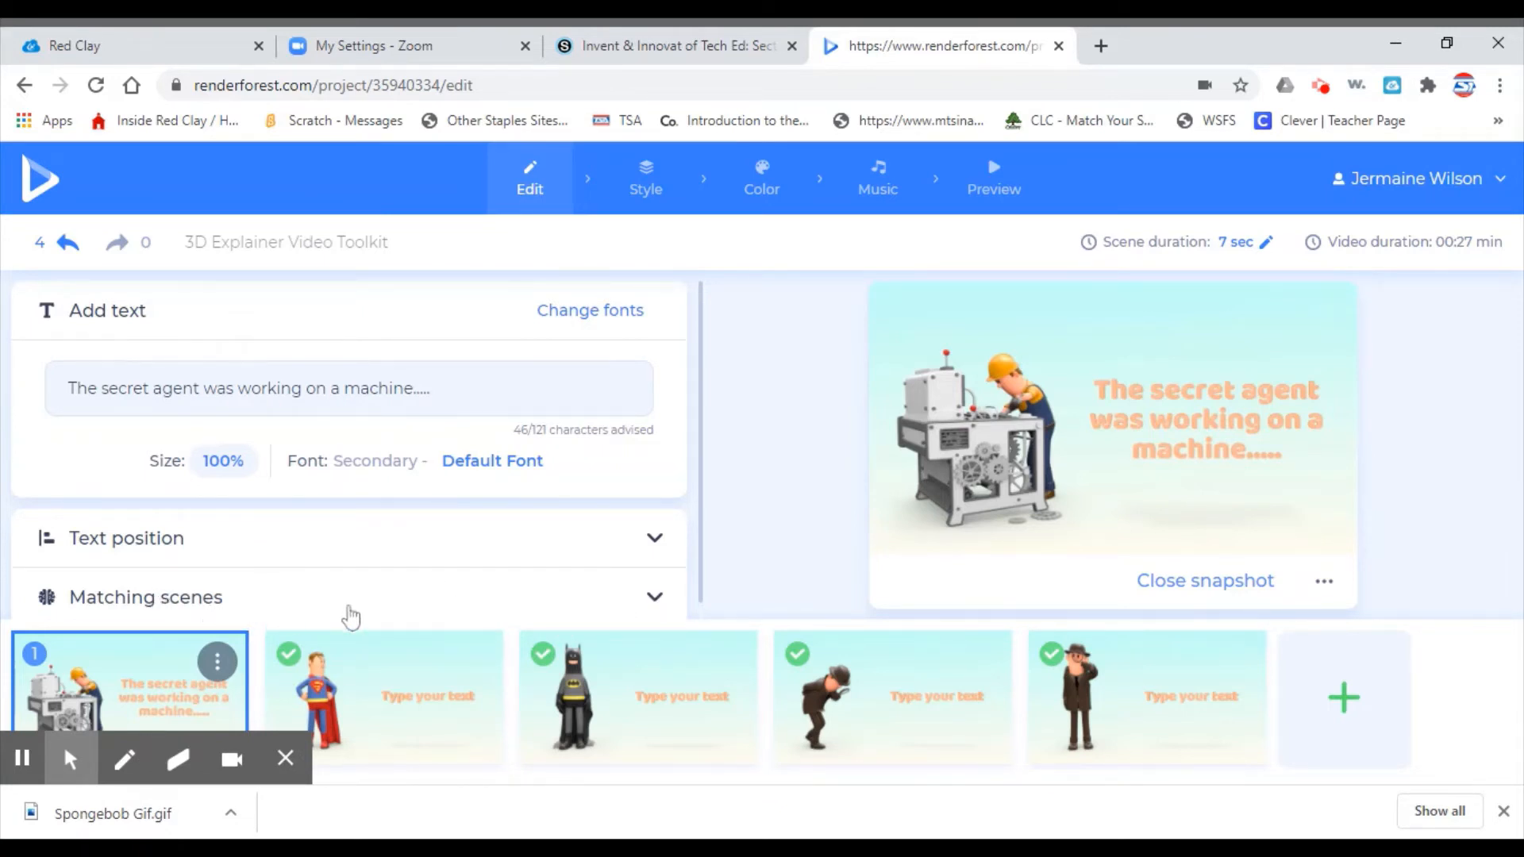
Look through the matching scenes suggested for the engineer scene
left_click(654, 603)
left_click(656, 600)
left_click(654, 583)
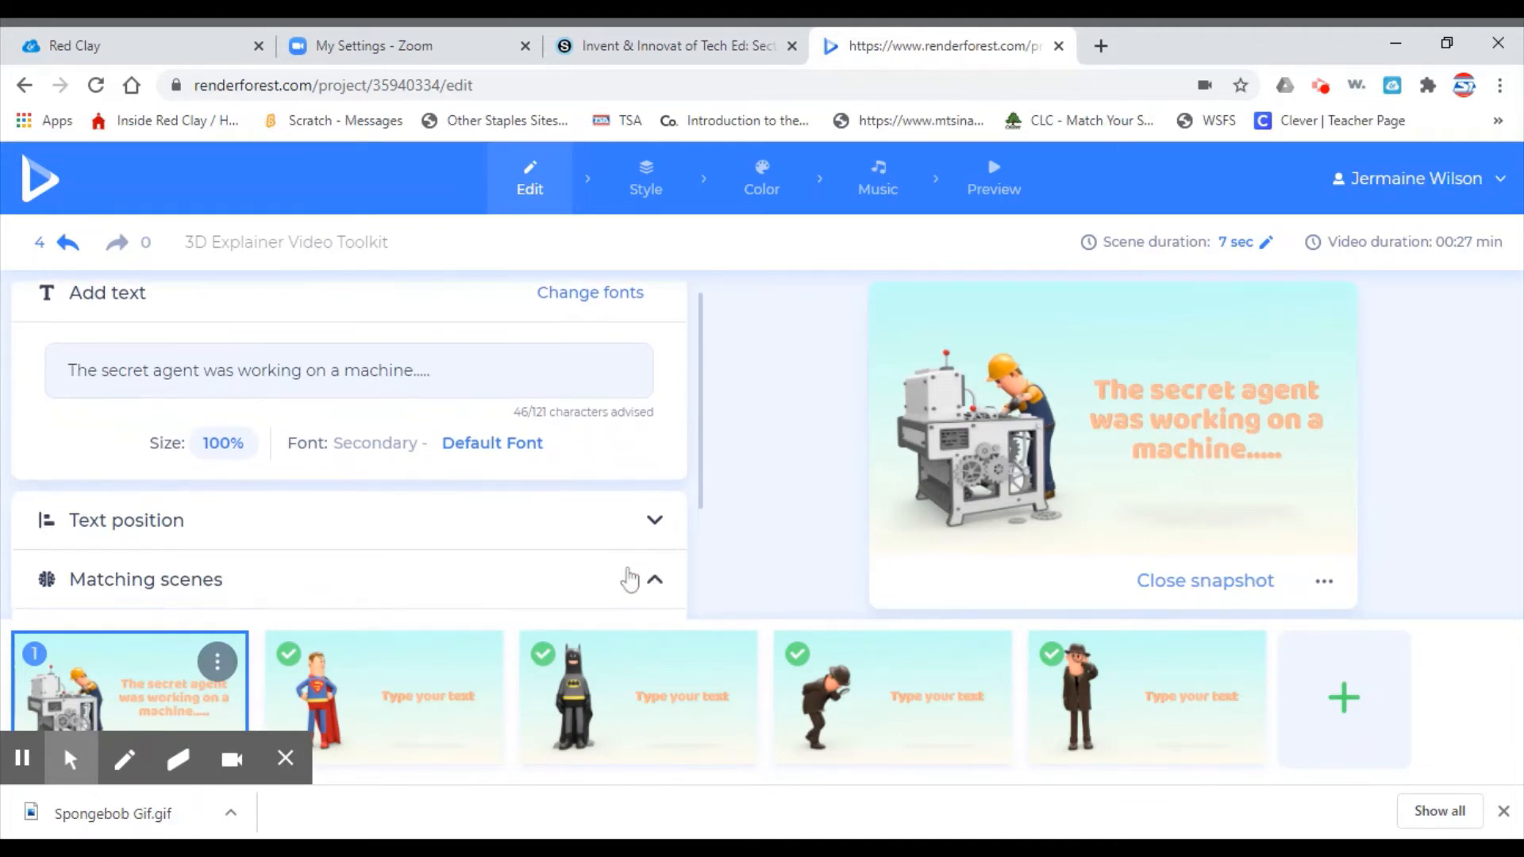
scroll(487, 466, "down", 2)
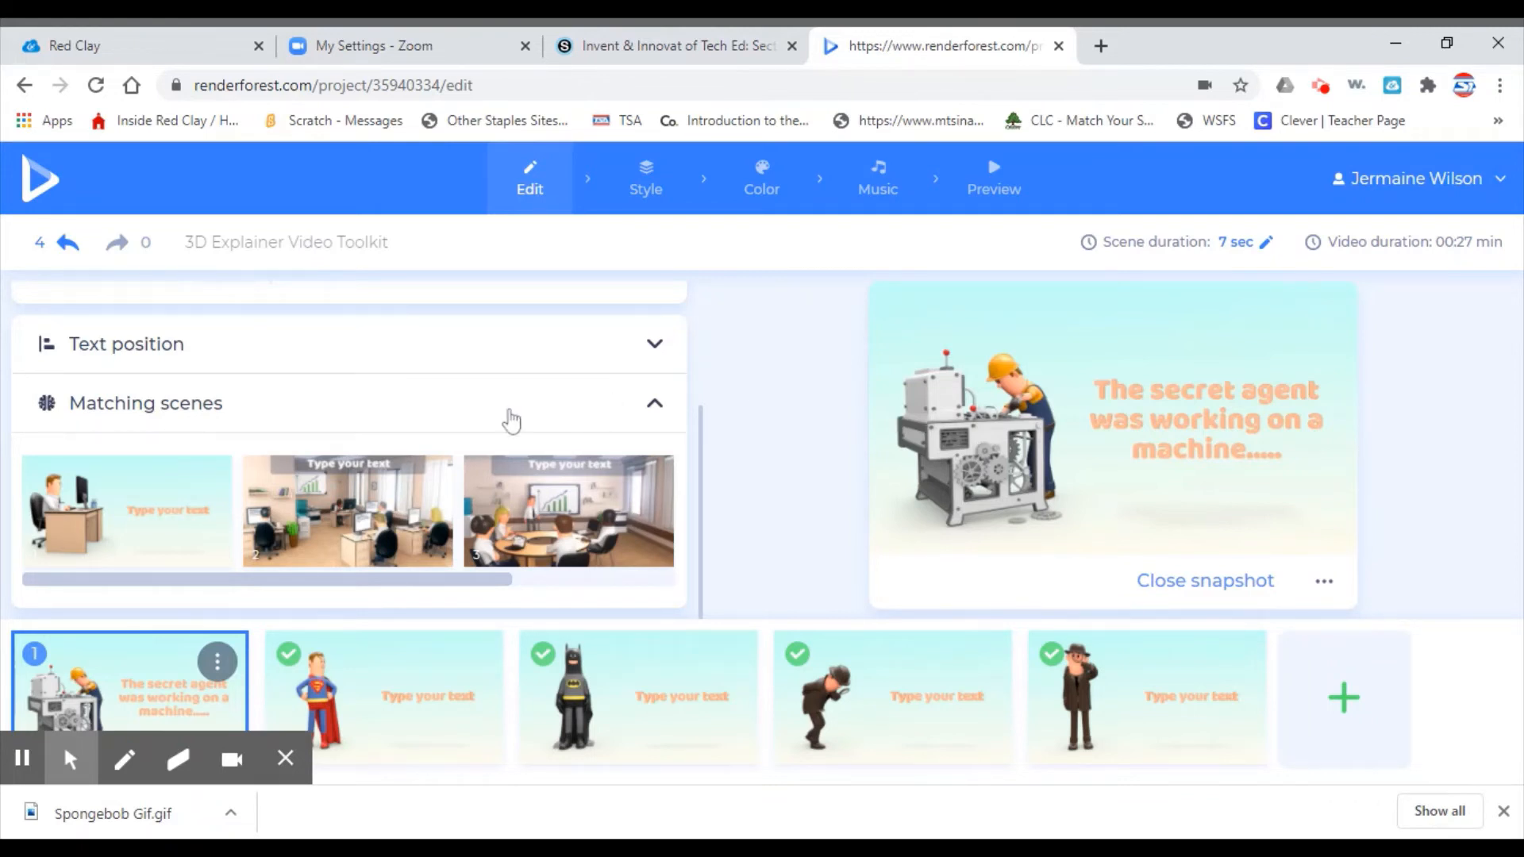
Try the engineer scene with the text on the left, and return the text to the right
left_click(659, 350)
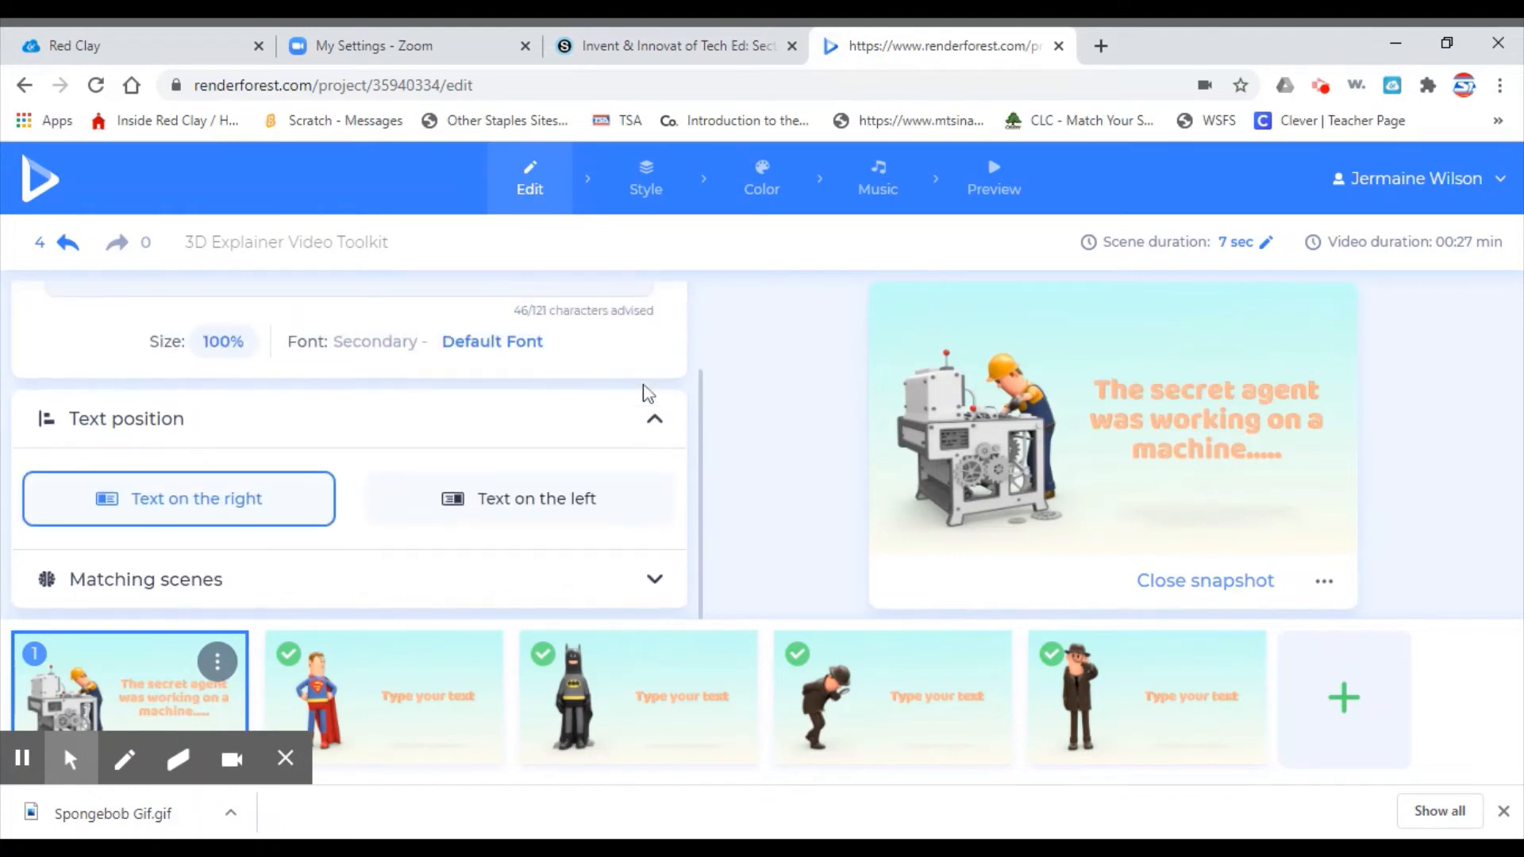
left_click(580, 512)
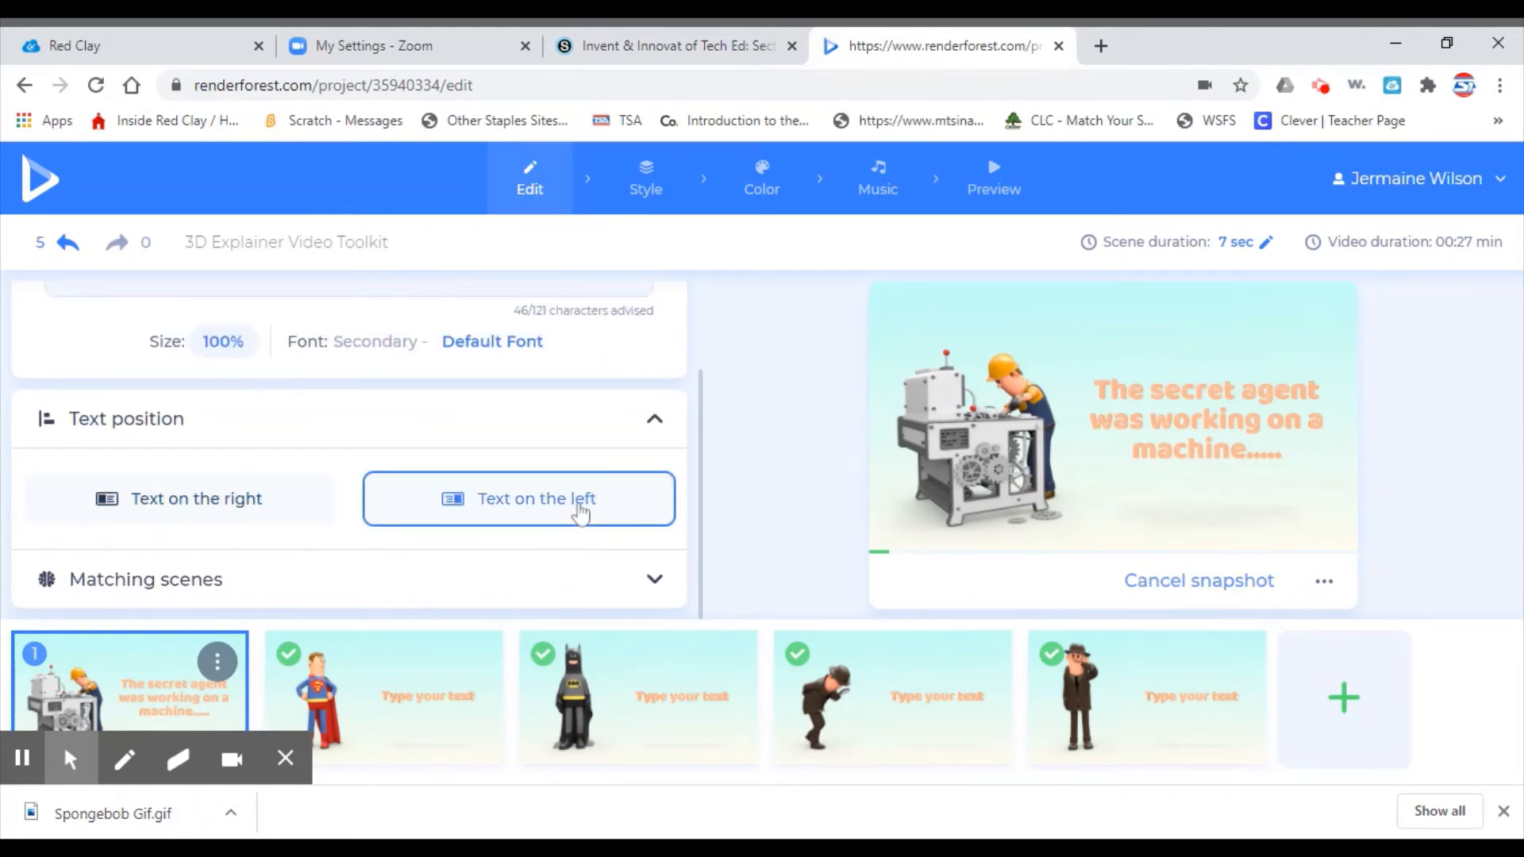
left_click(186, 506)
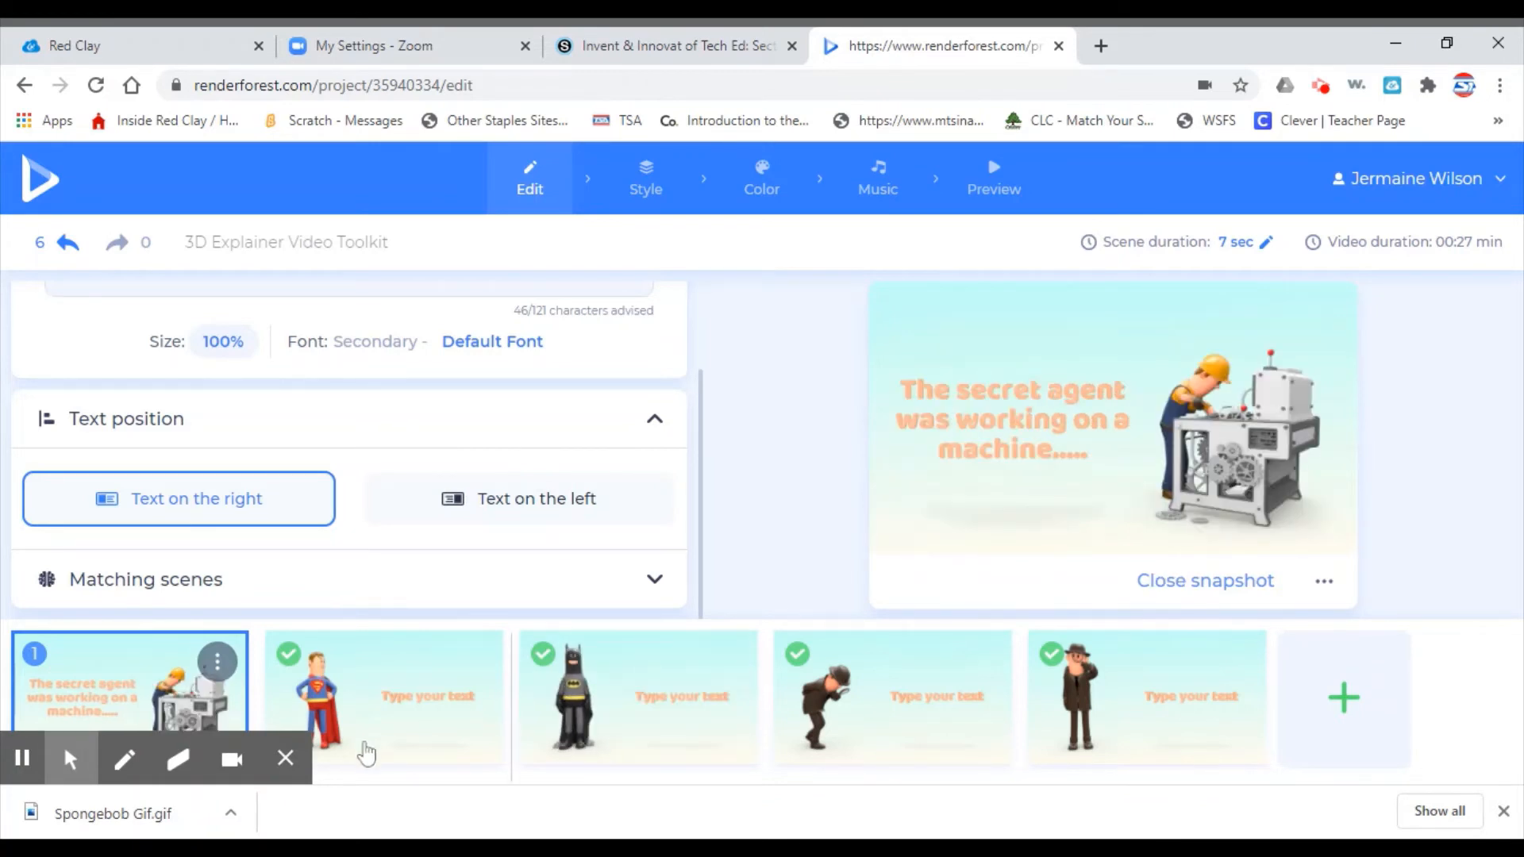
Set the Superman scene's text to "Here I come to save the day"
mouse_move(397, 718)
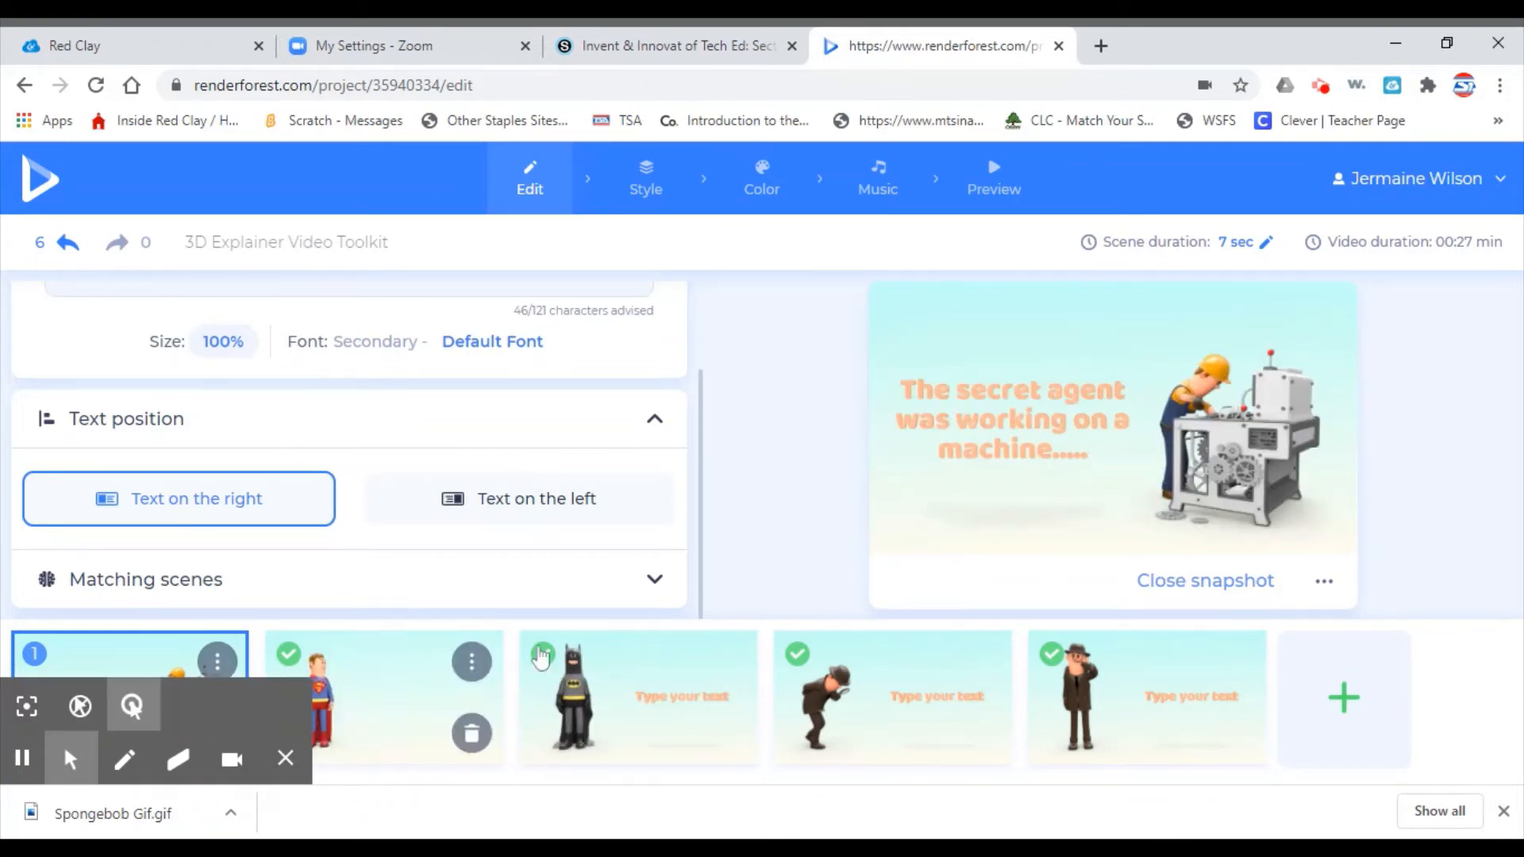
left_click(399, 716)
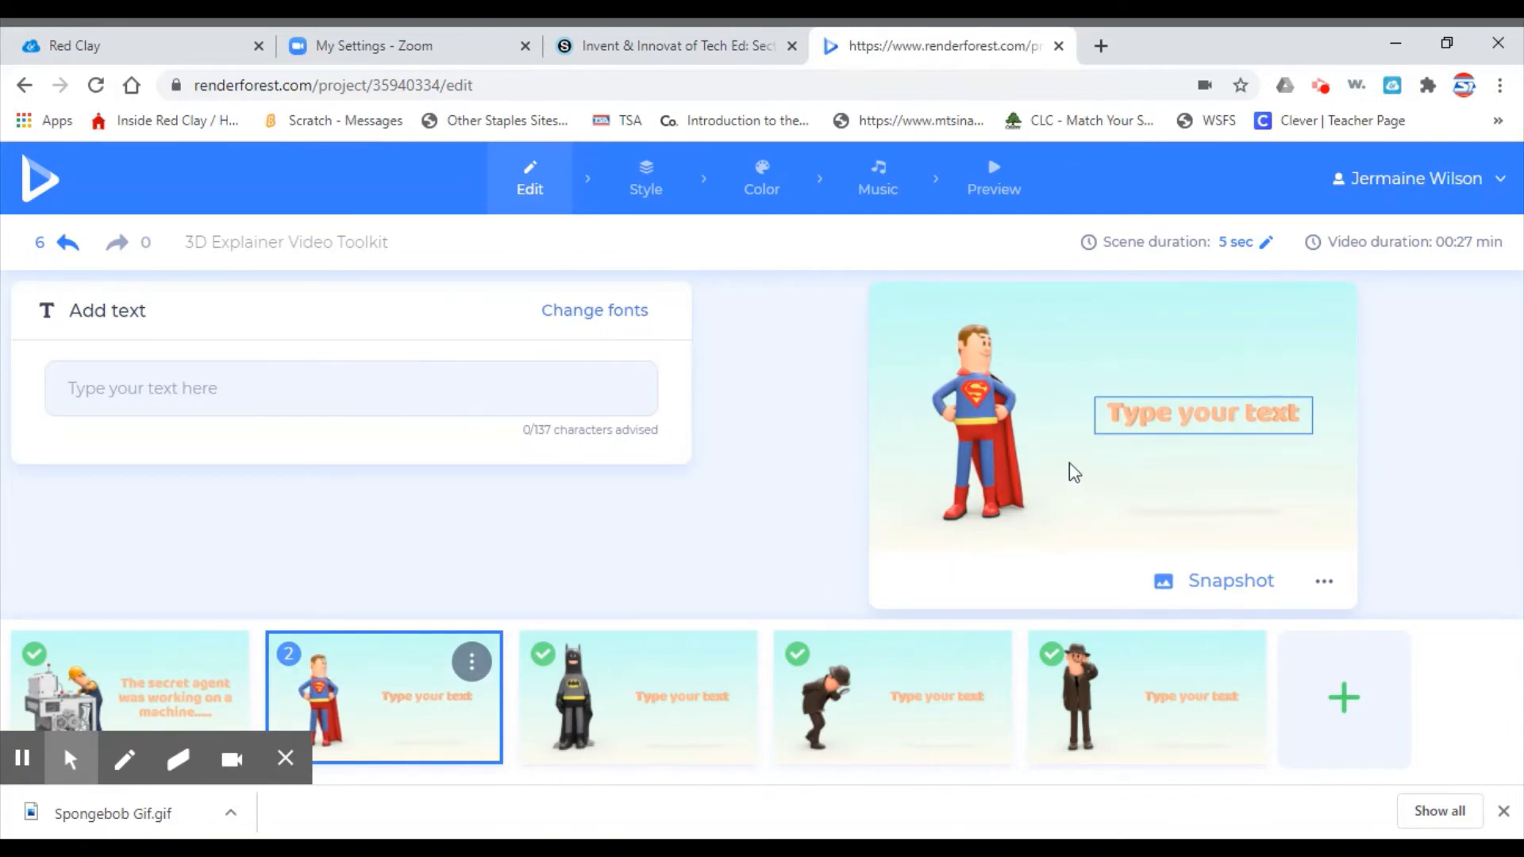
left_click(1151, 414)
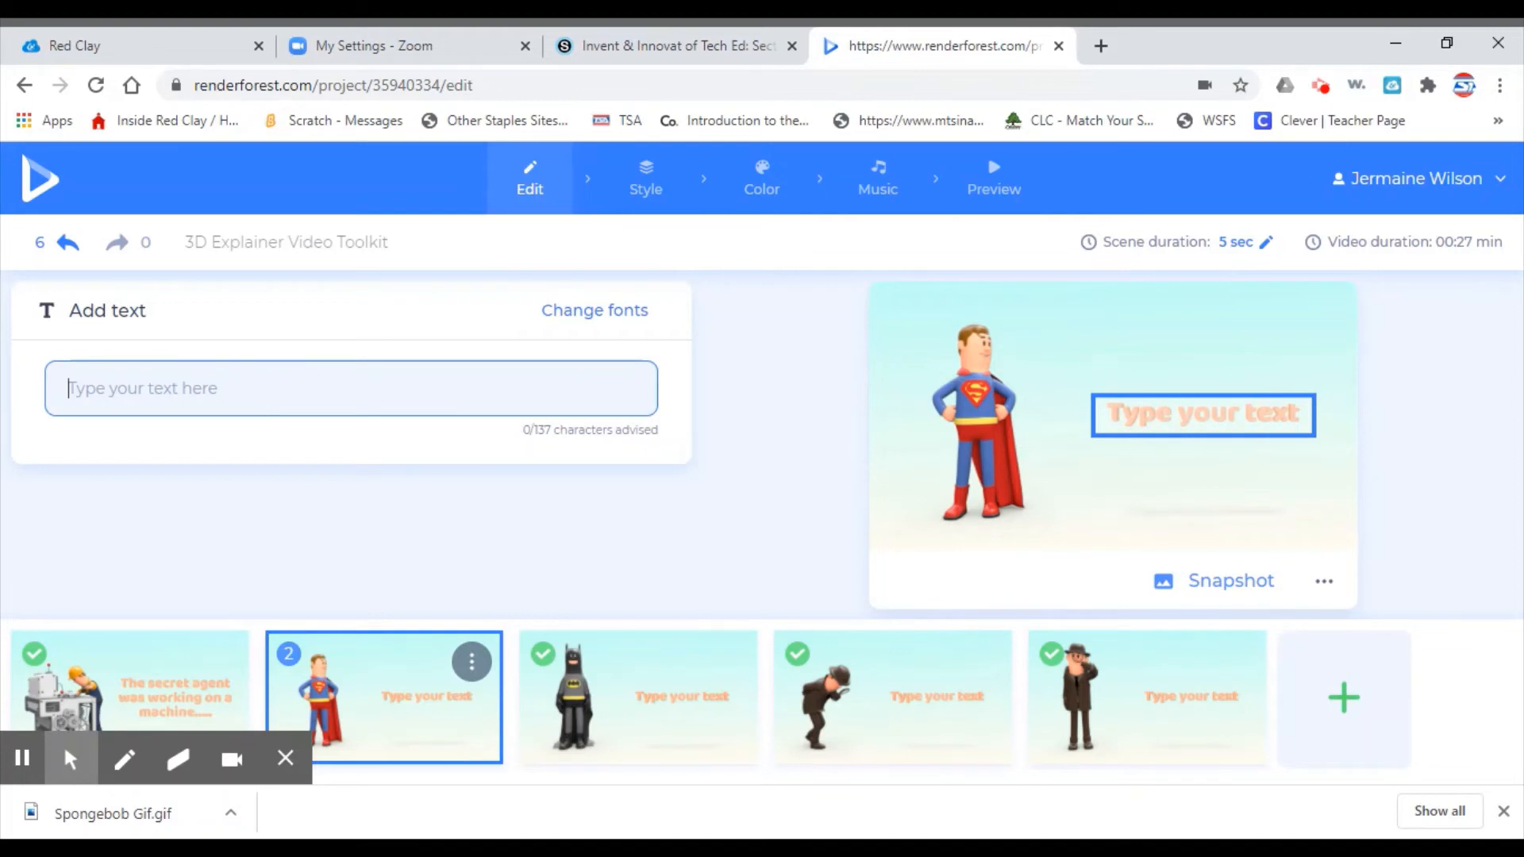
type("Here ")
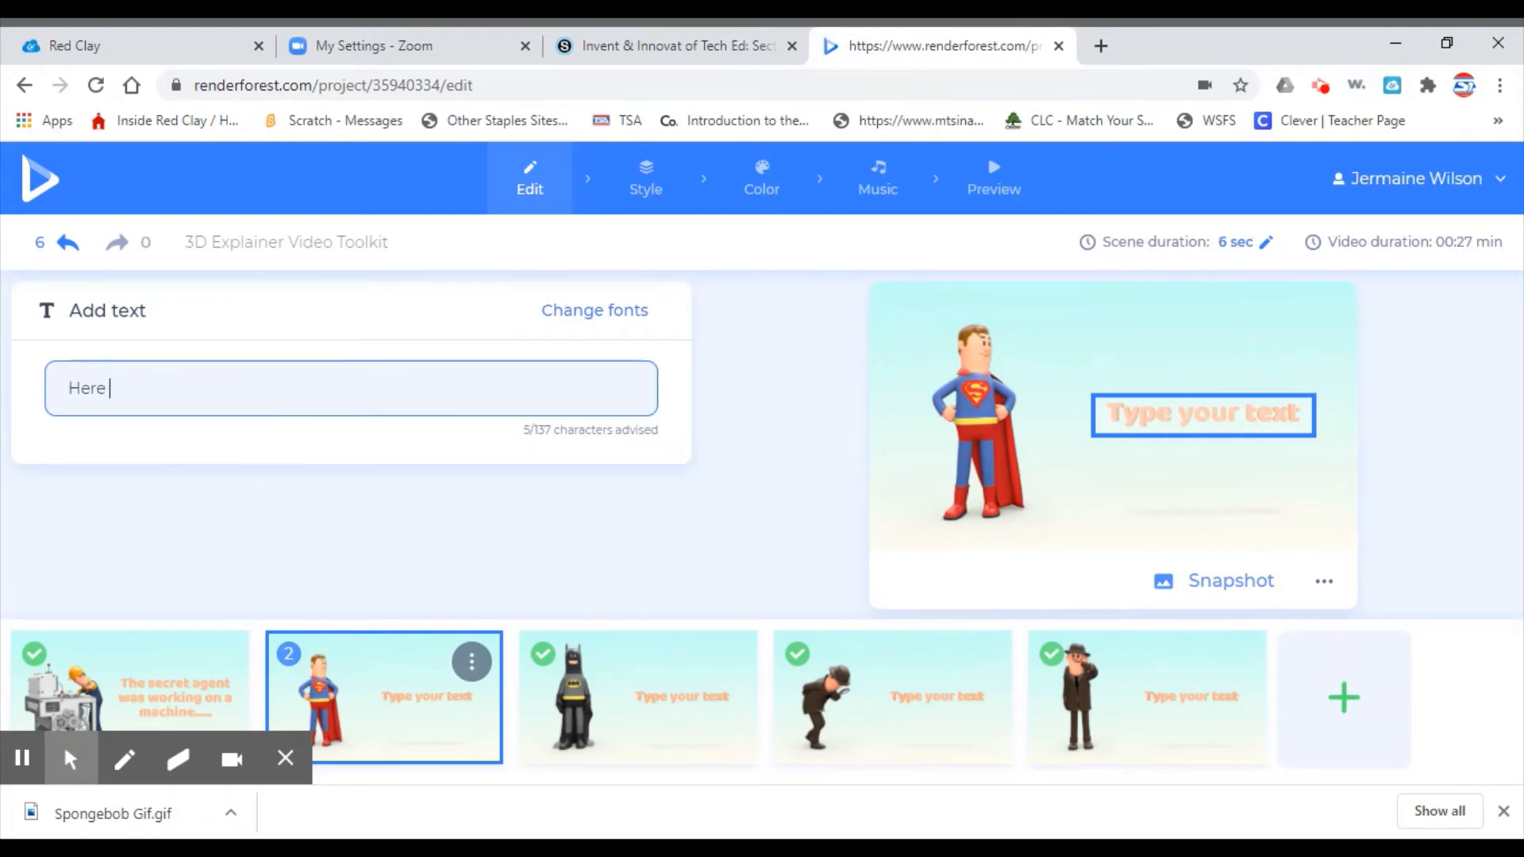
type("I come to save the day")
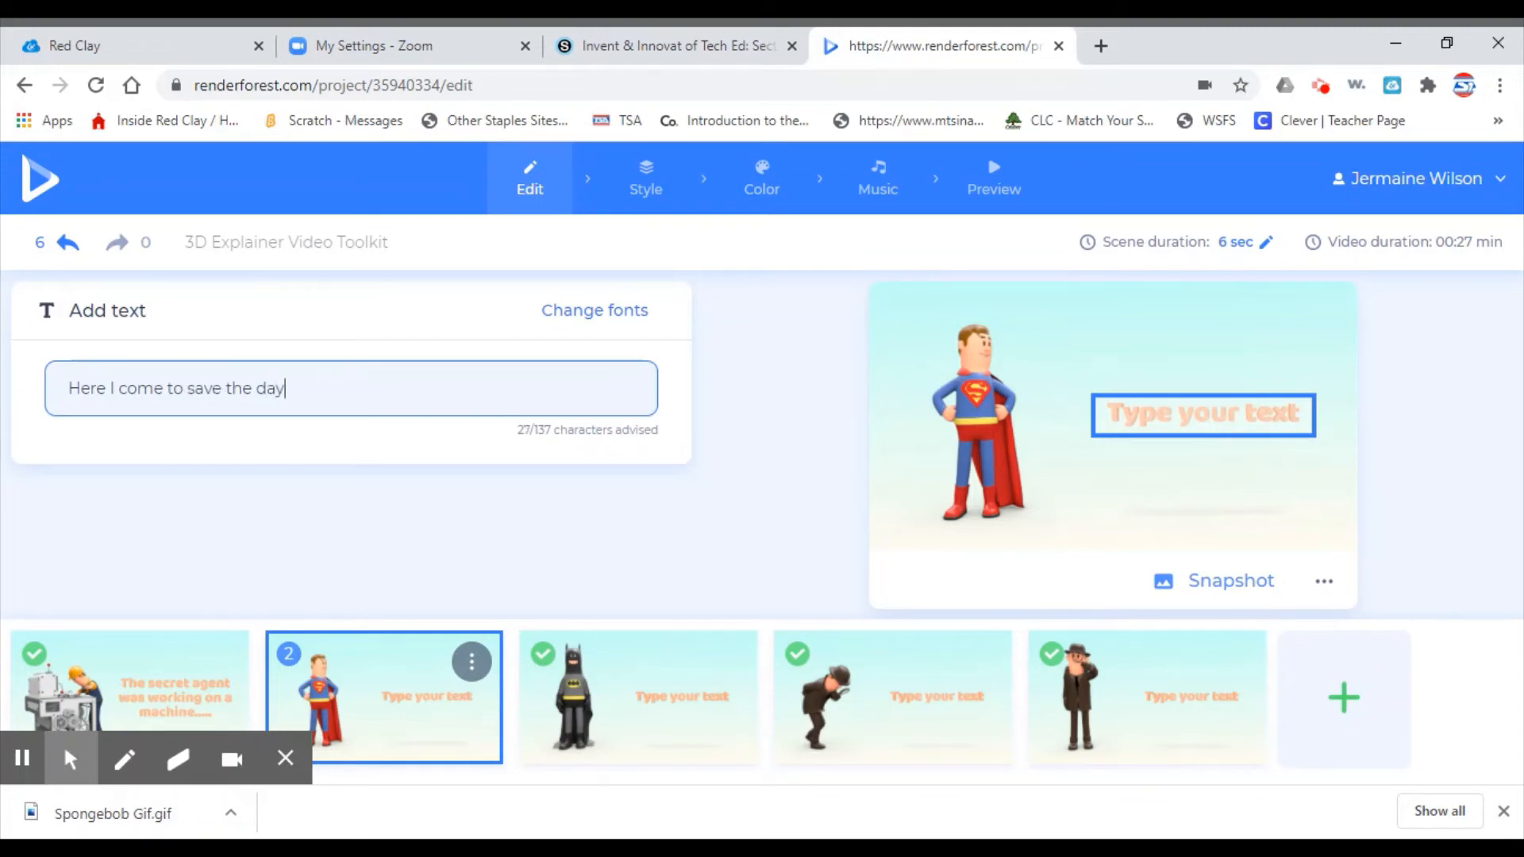
key("Return")
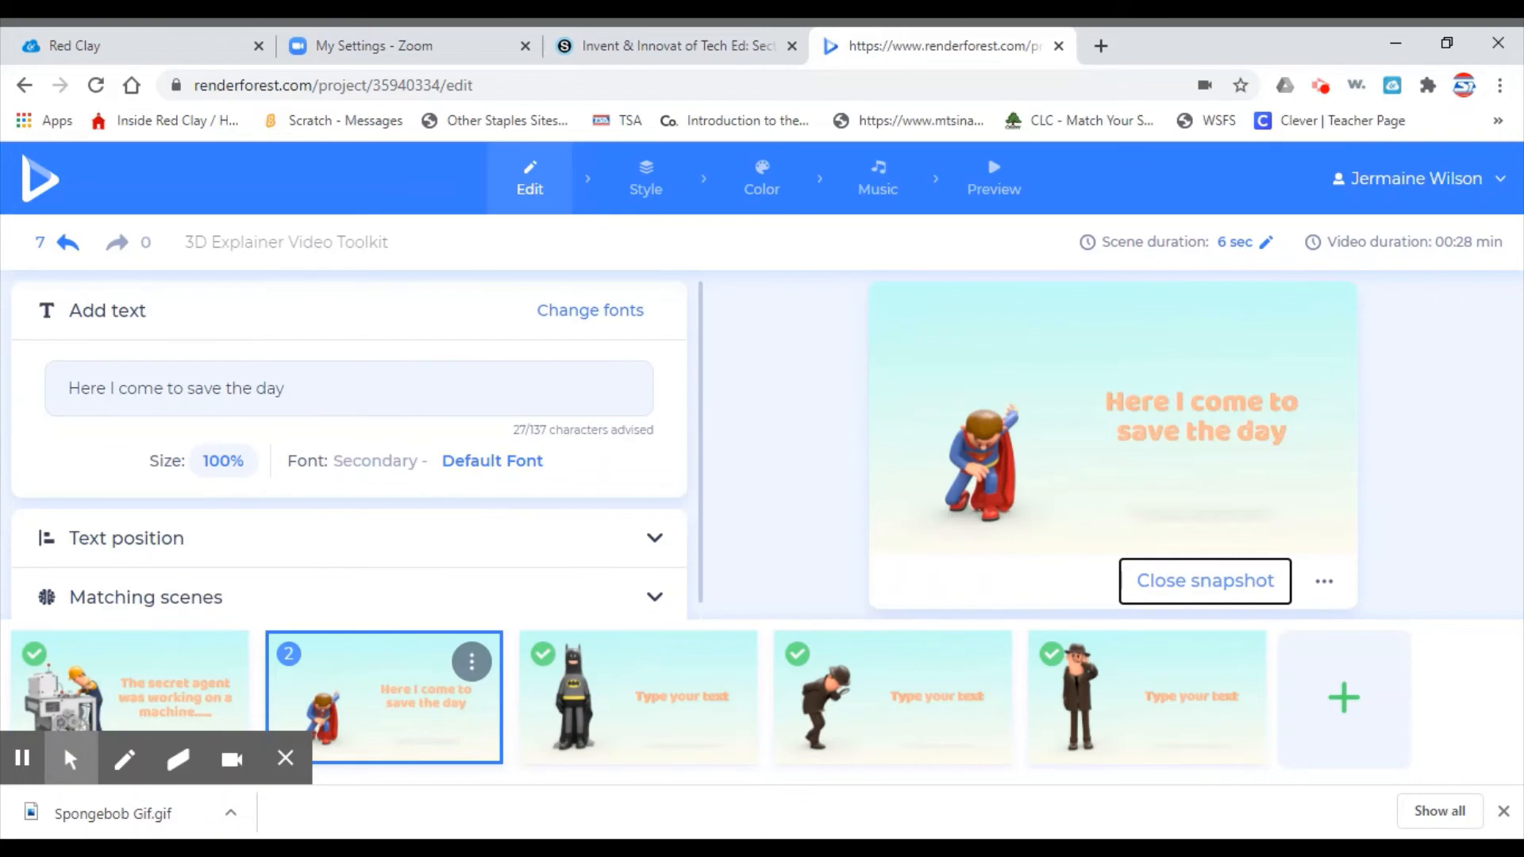
Look through the matching scenes suggested for the Superman scene
left_click(257, 389)
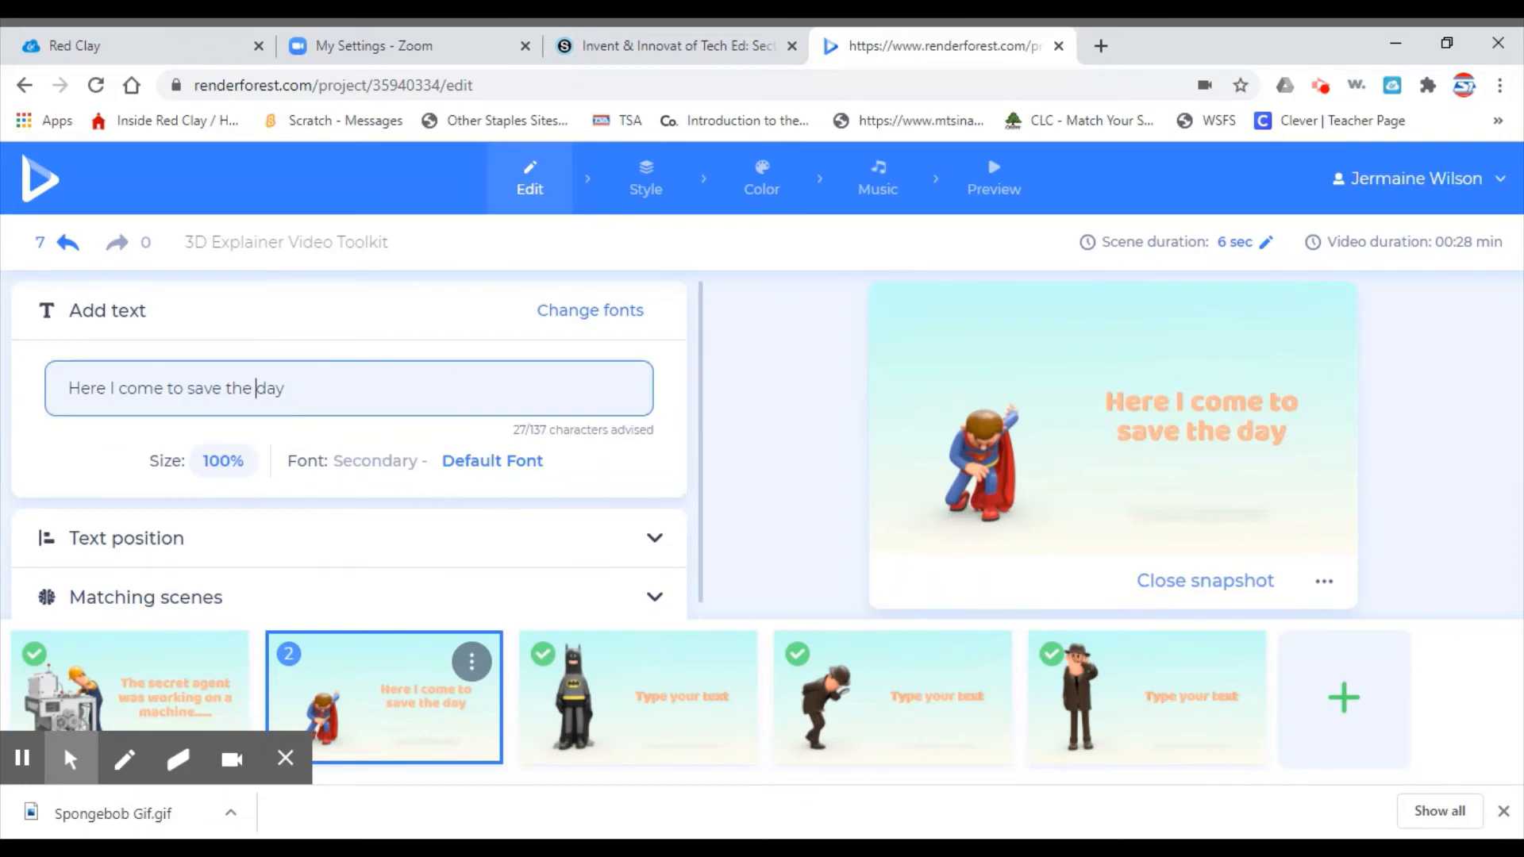
left_click(653, 599)
left_click(653, 601)
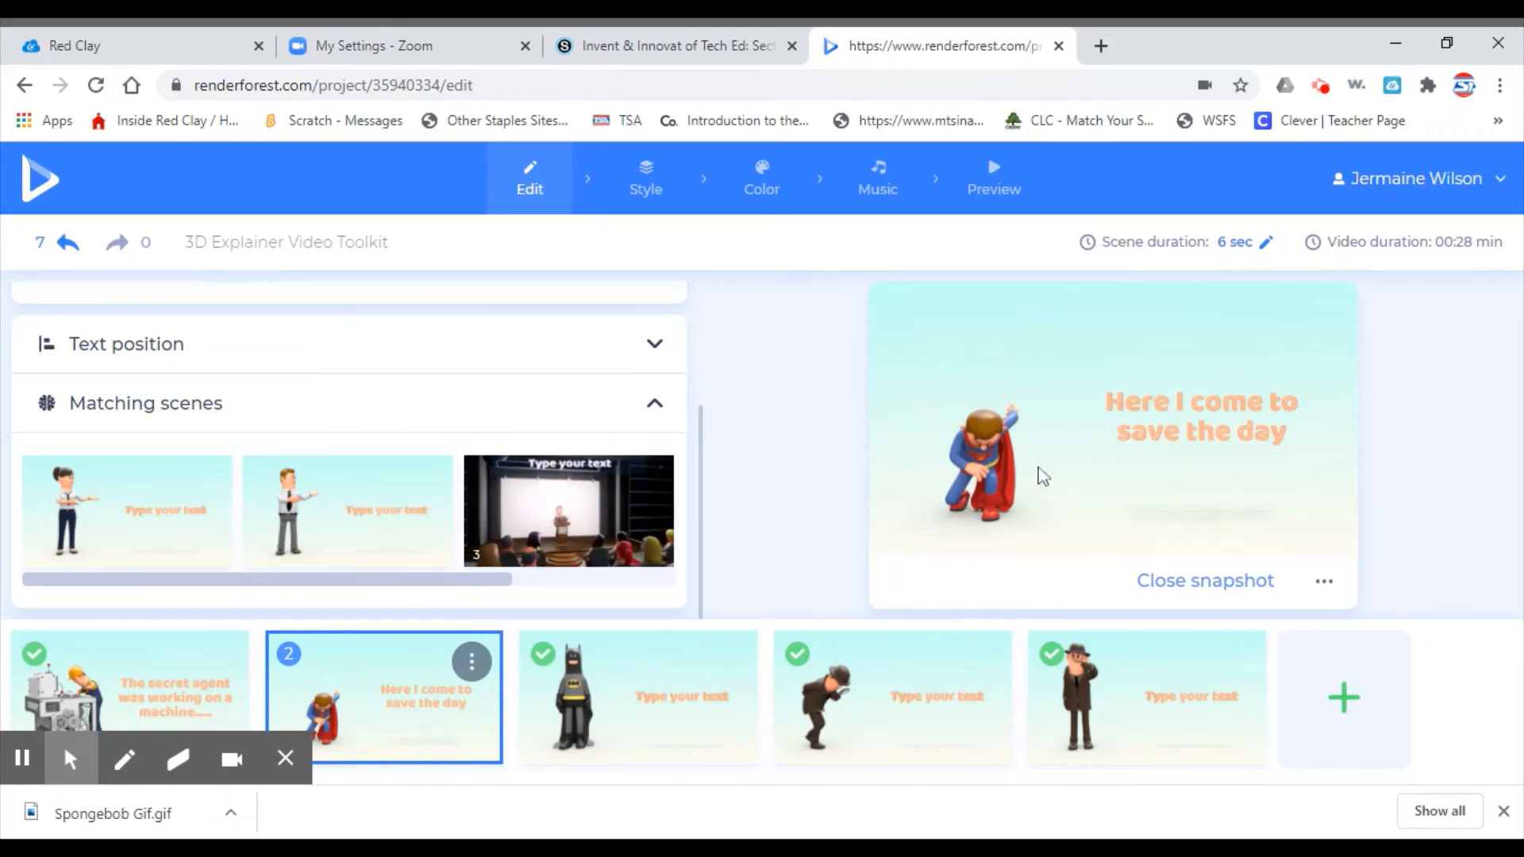
Set the Batman scene's text to "Hello Superman. How are you feeling?"
left_click(597, 737)
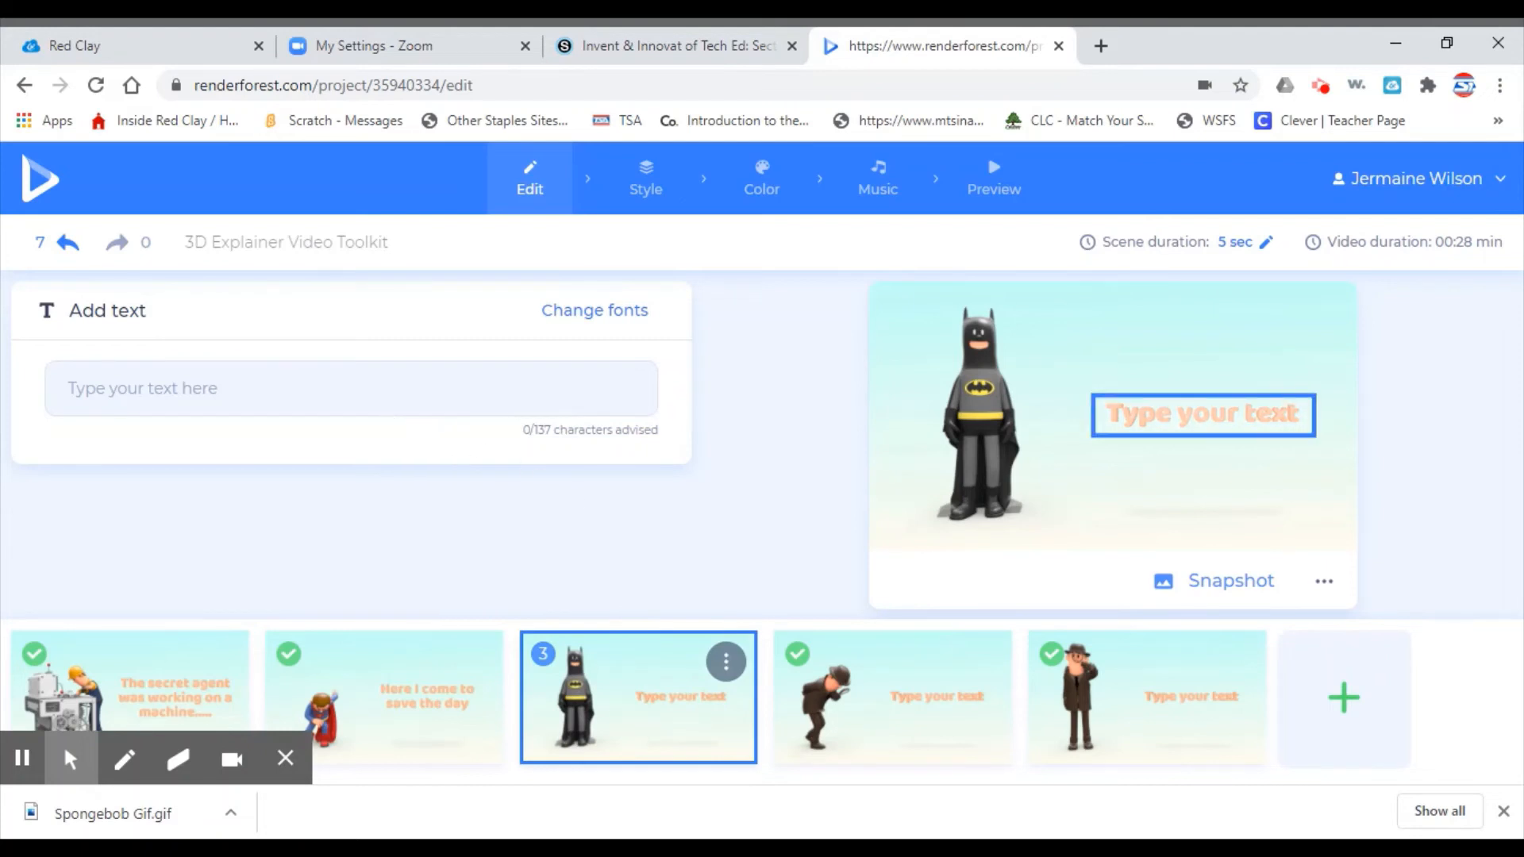
left_click(340, 387)
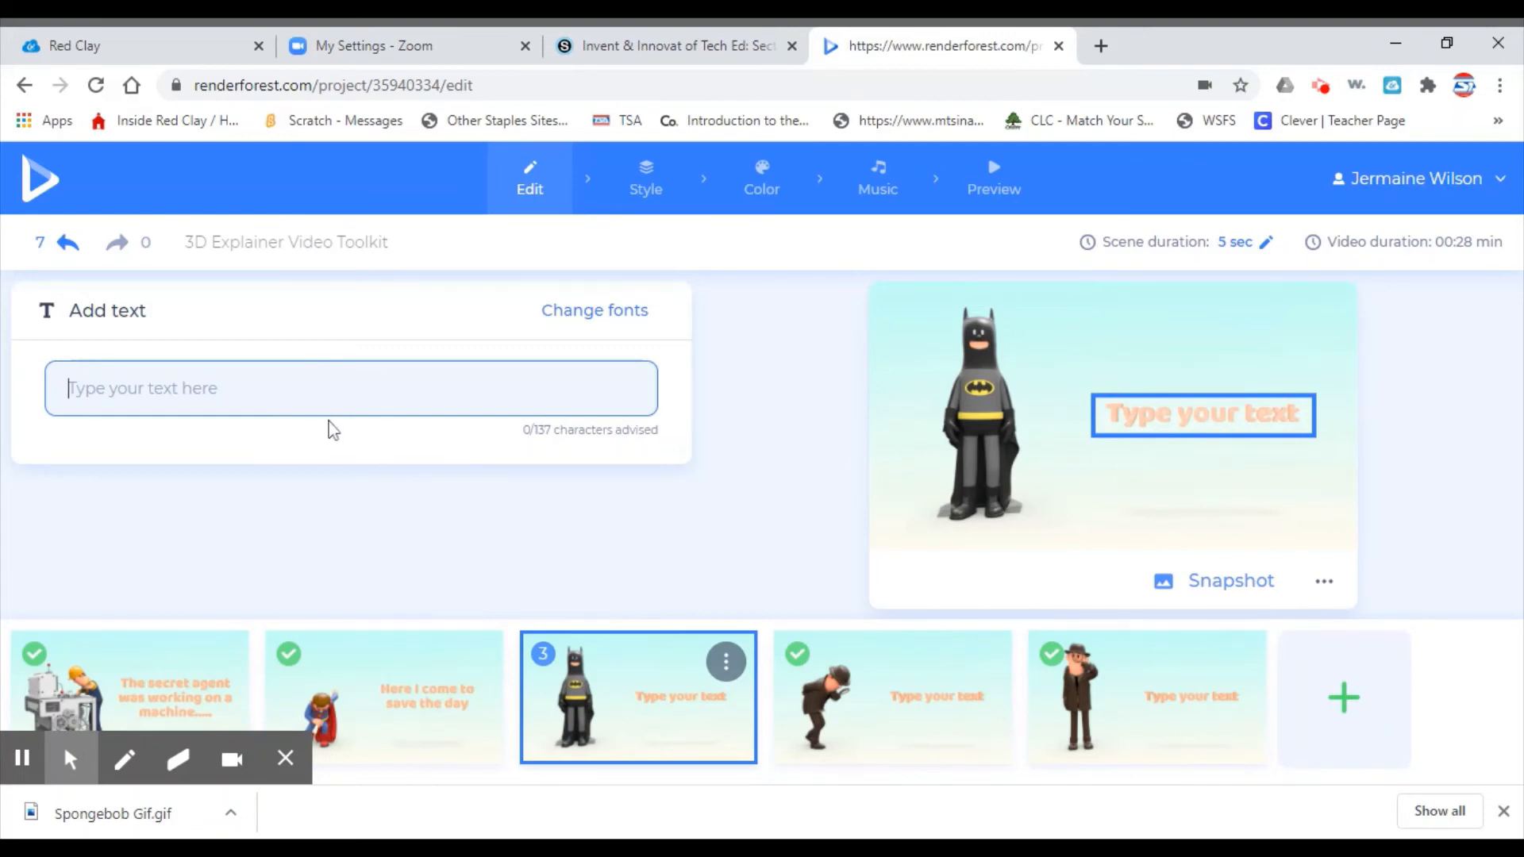
type("Hel")
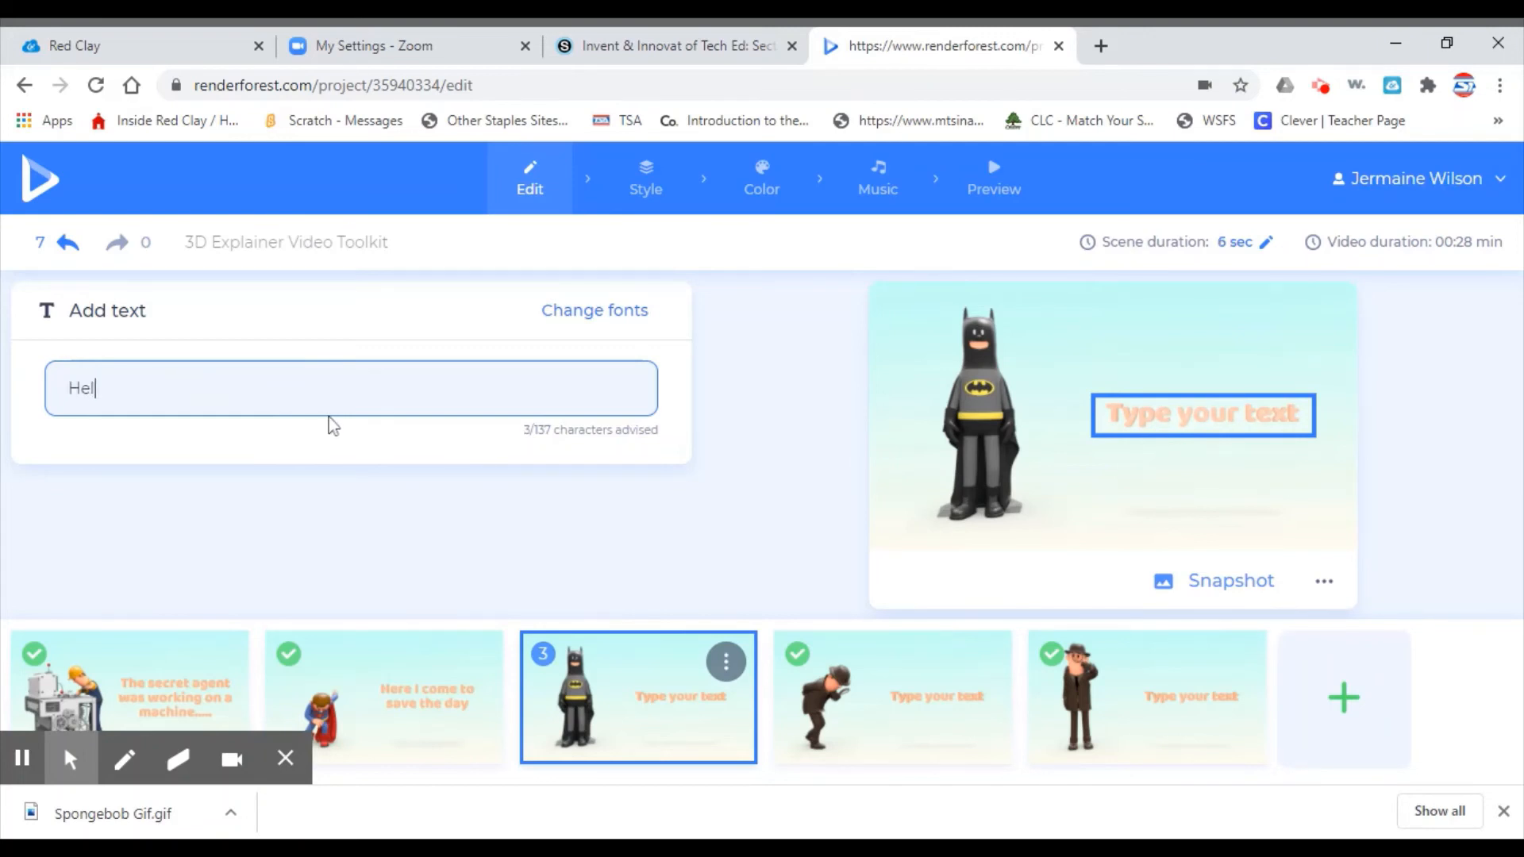
type("lo Superman.  Ho")
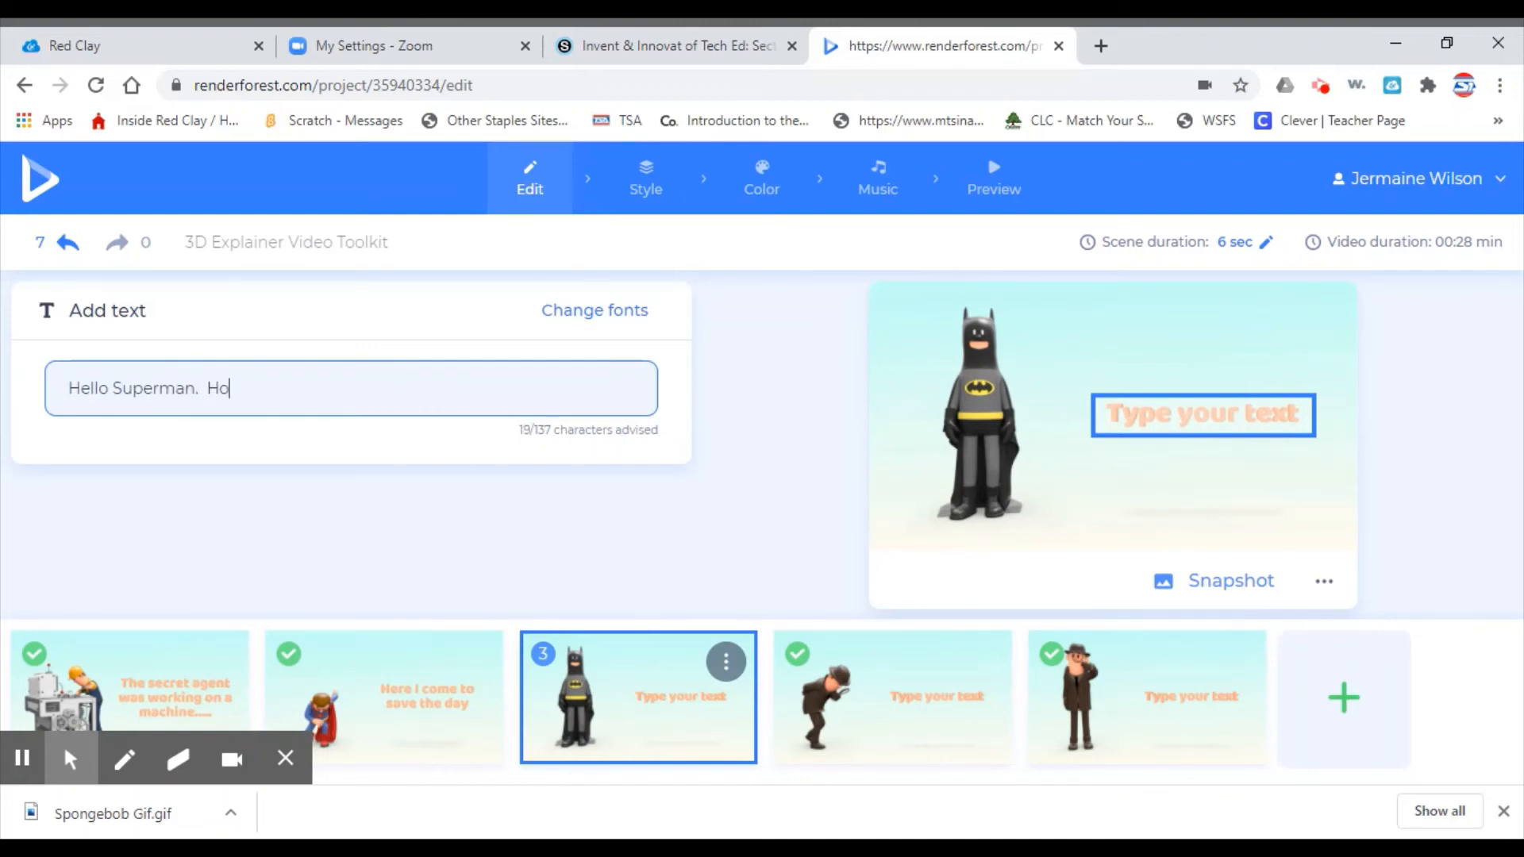
type("w are you feeling?")
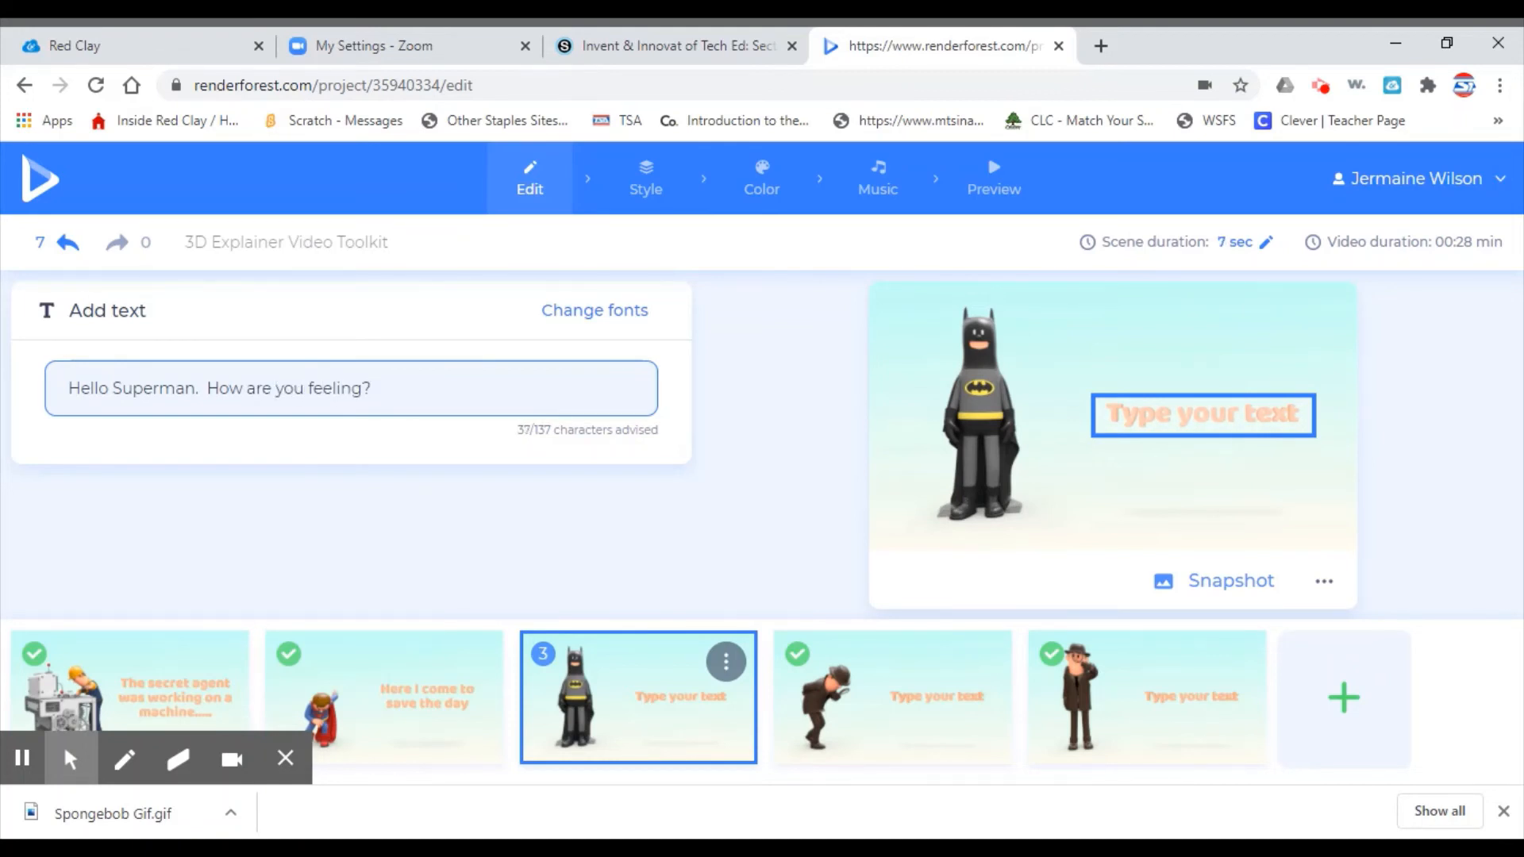
left_click(435, 495)
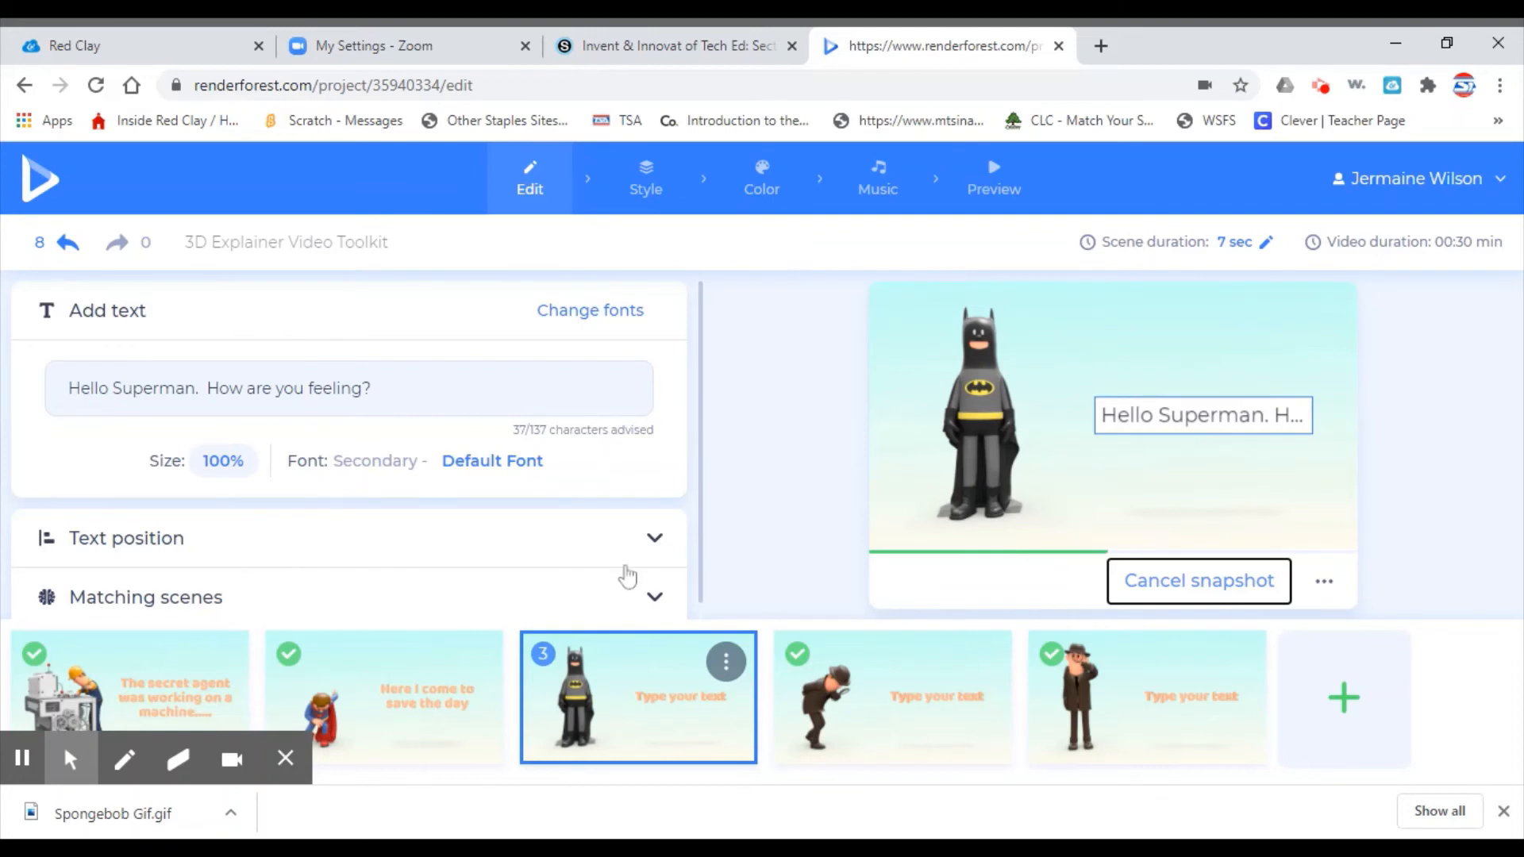
Position the text on the left in the Batman scene
left_click(655, 547)
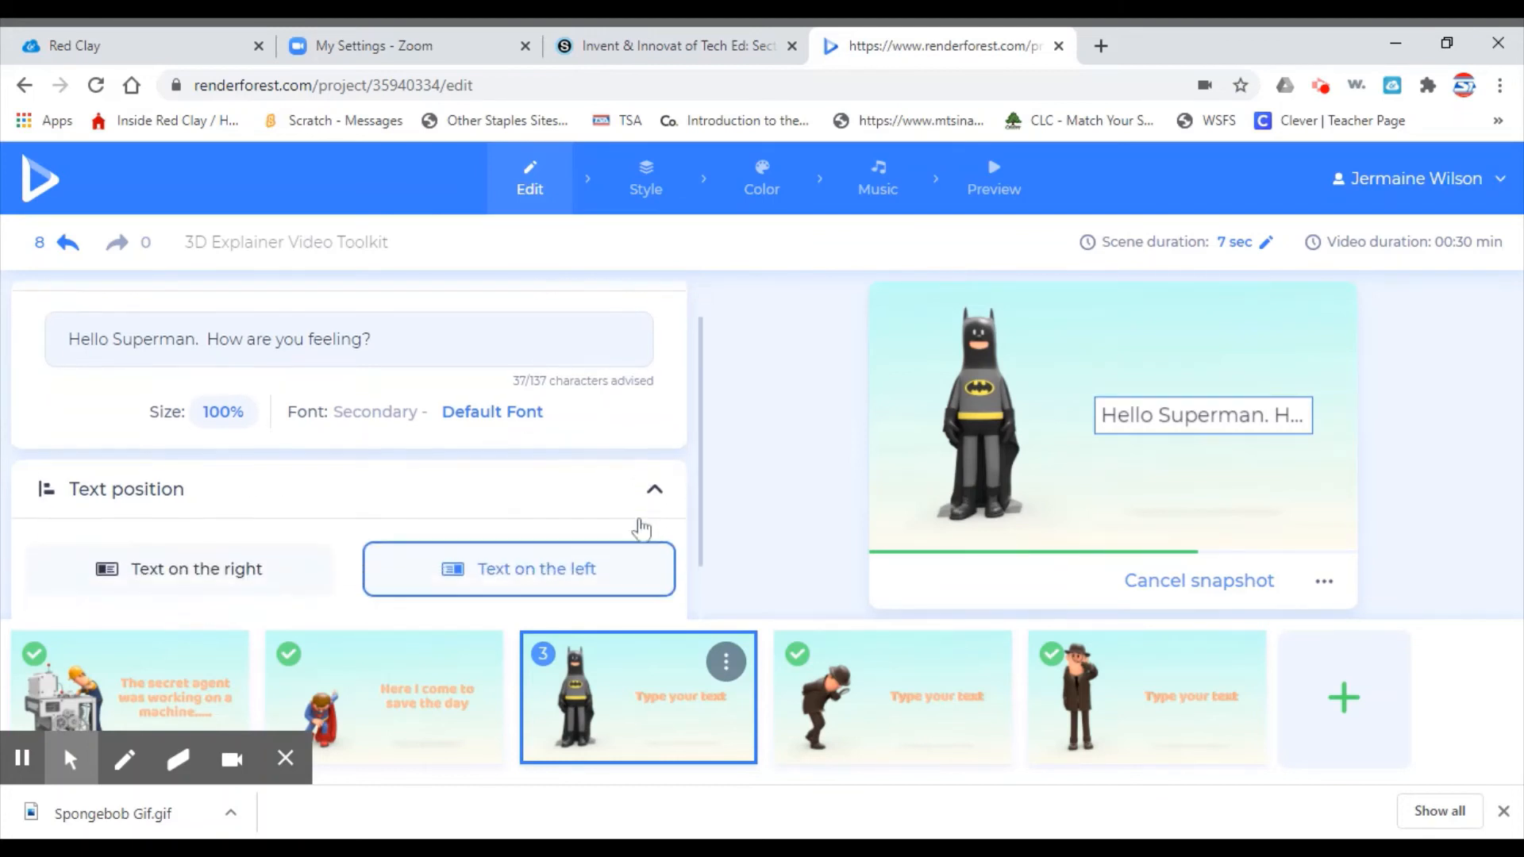
left_click(501, 503)
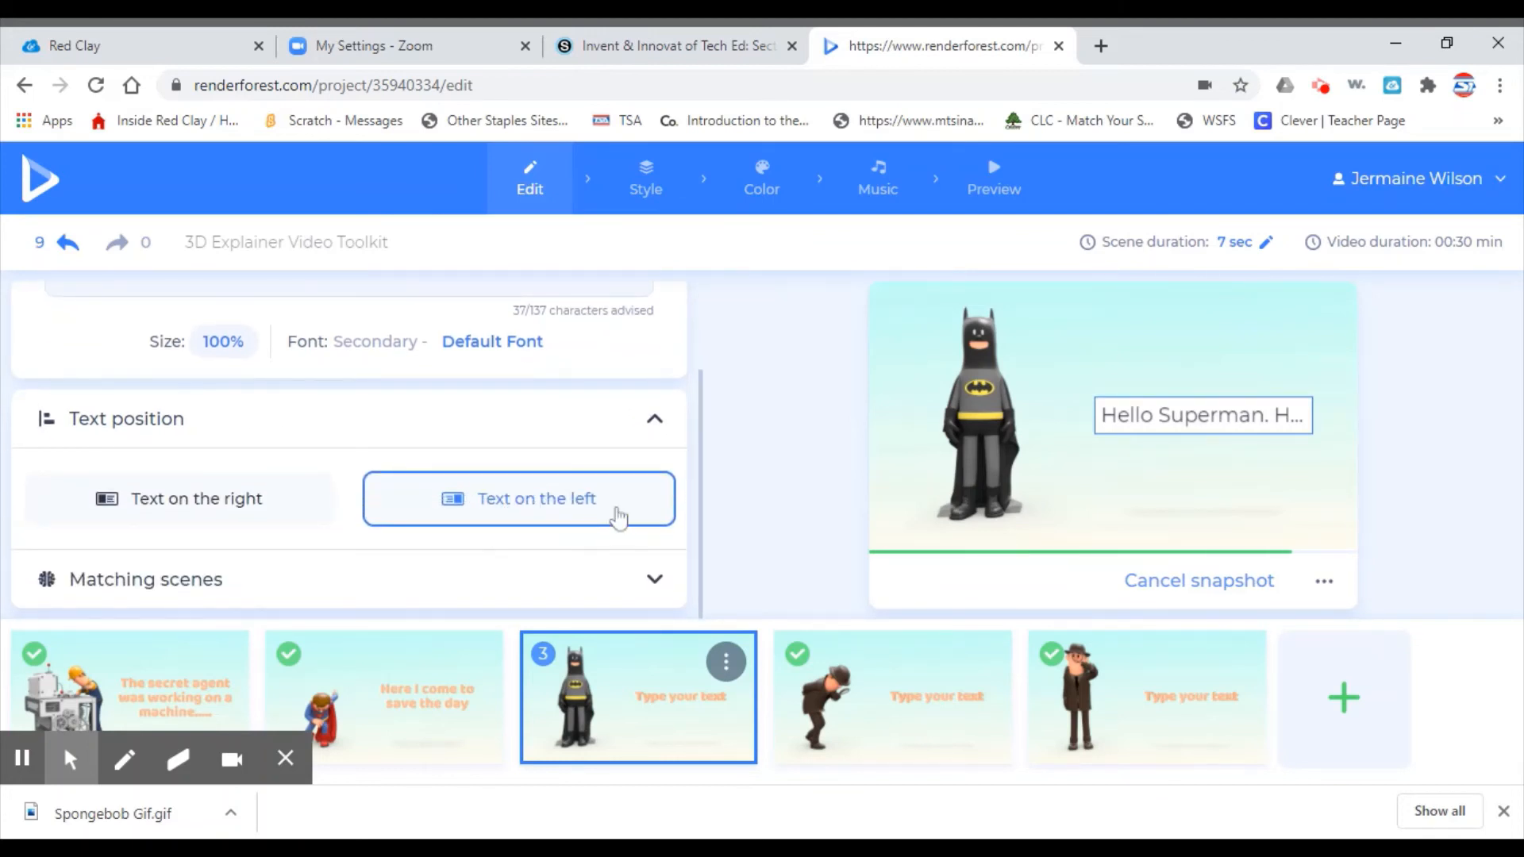
left_click(567, 504)
mouse_move(923, 696)
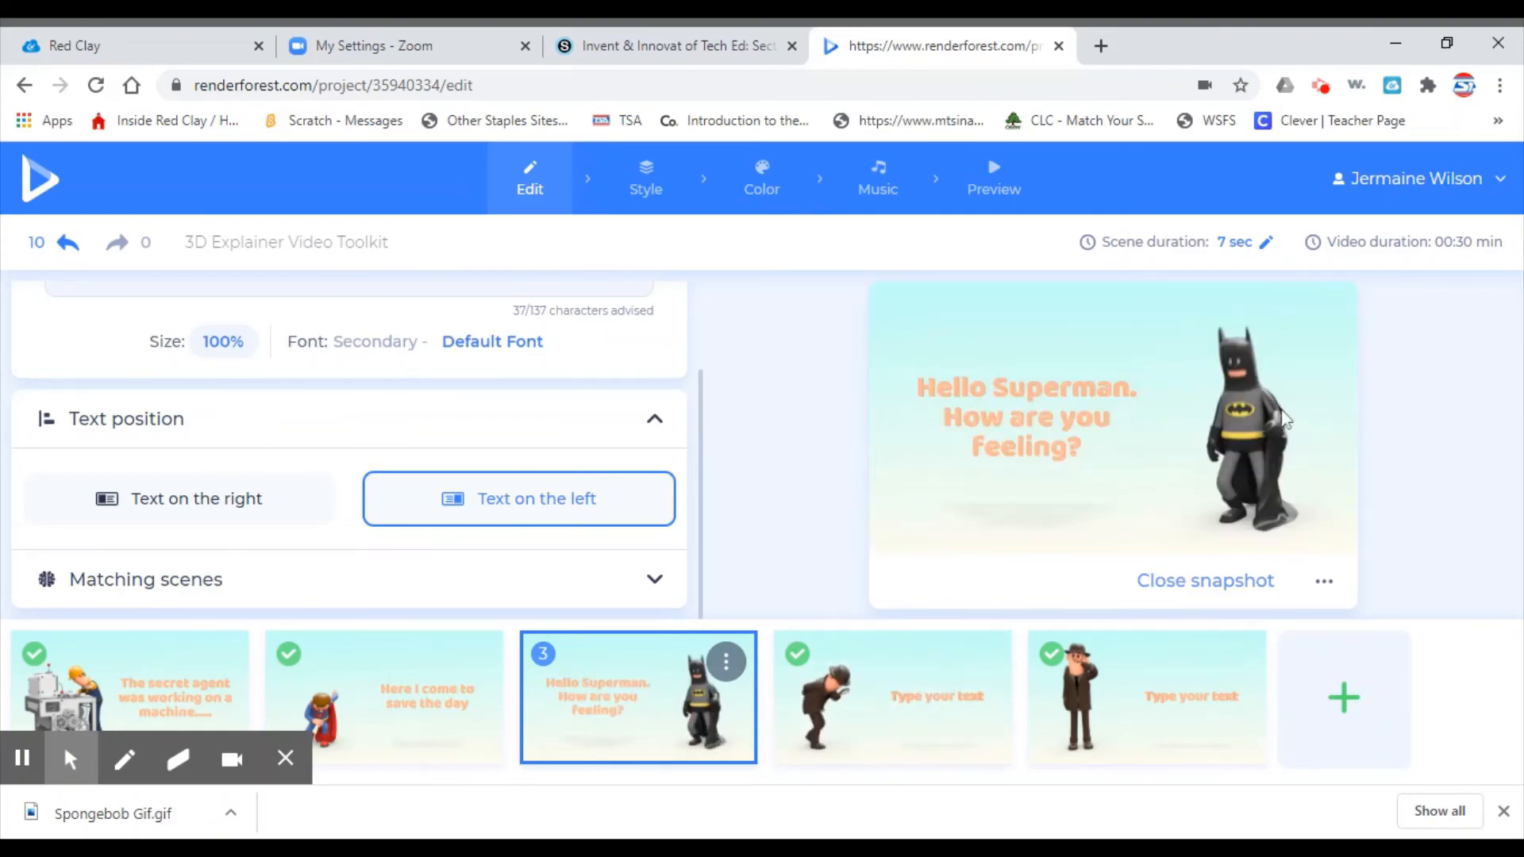
Look through the matching scenes suggested for the Batman scene, and open that scene's duplicate and replace options
left_click(653, 582)
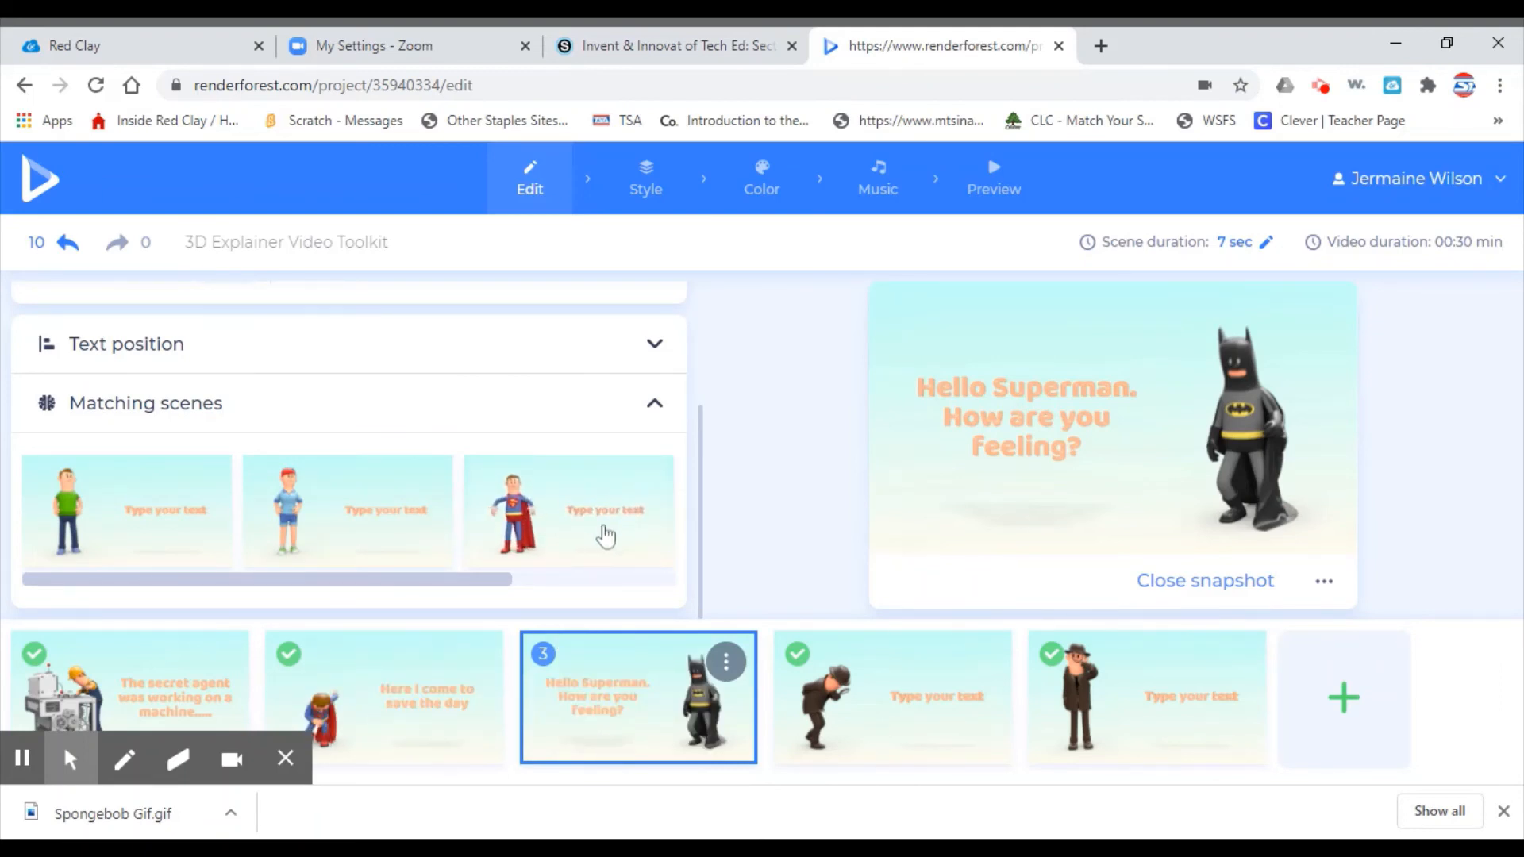
left_click_drag(486, 578, 422, 581)
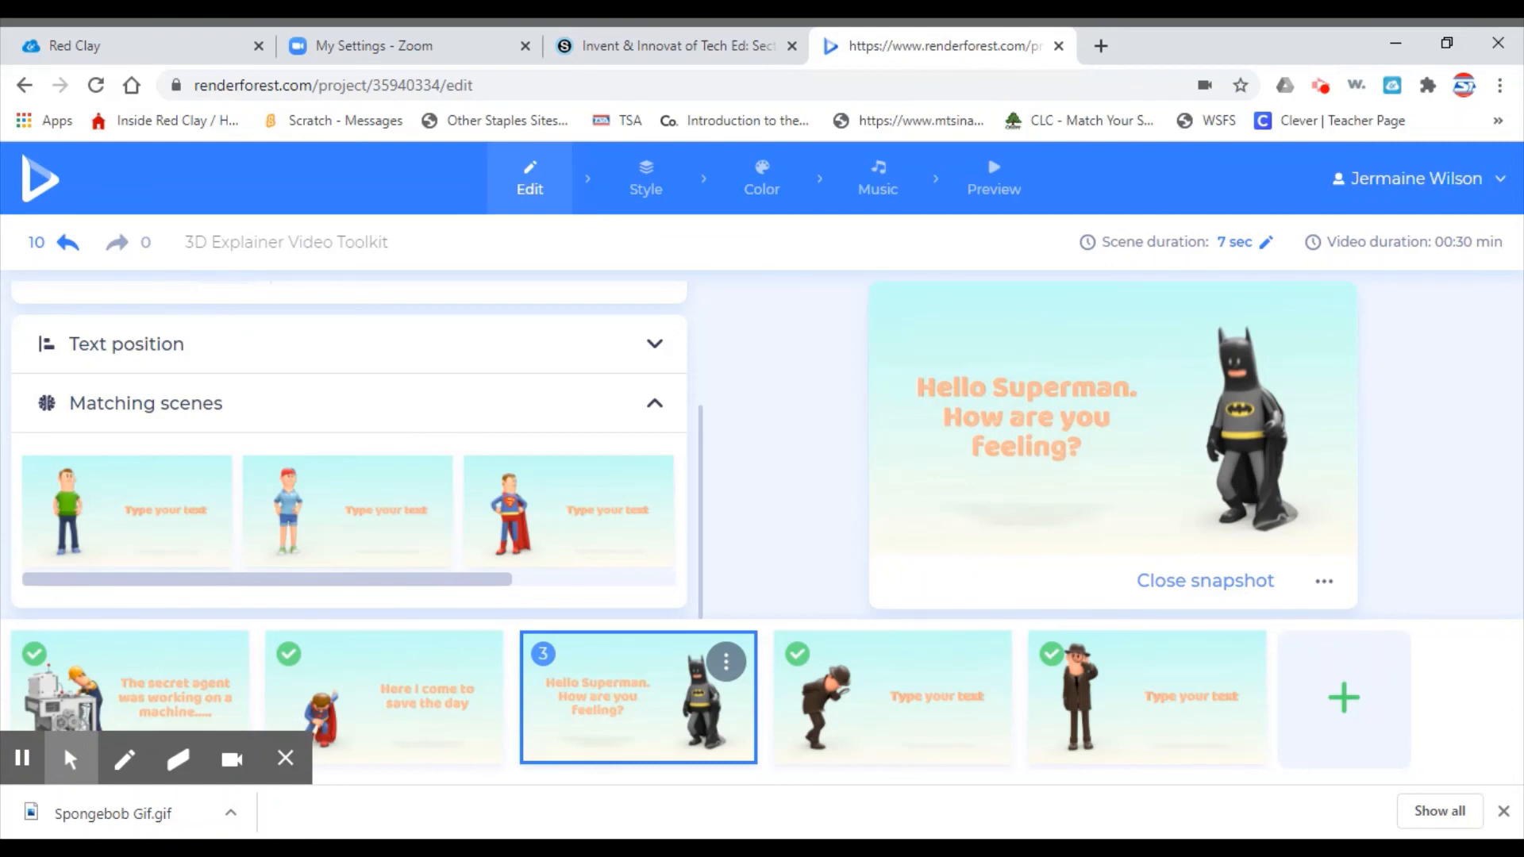
left_click(726, 661)
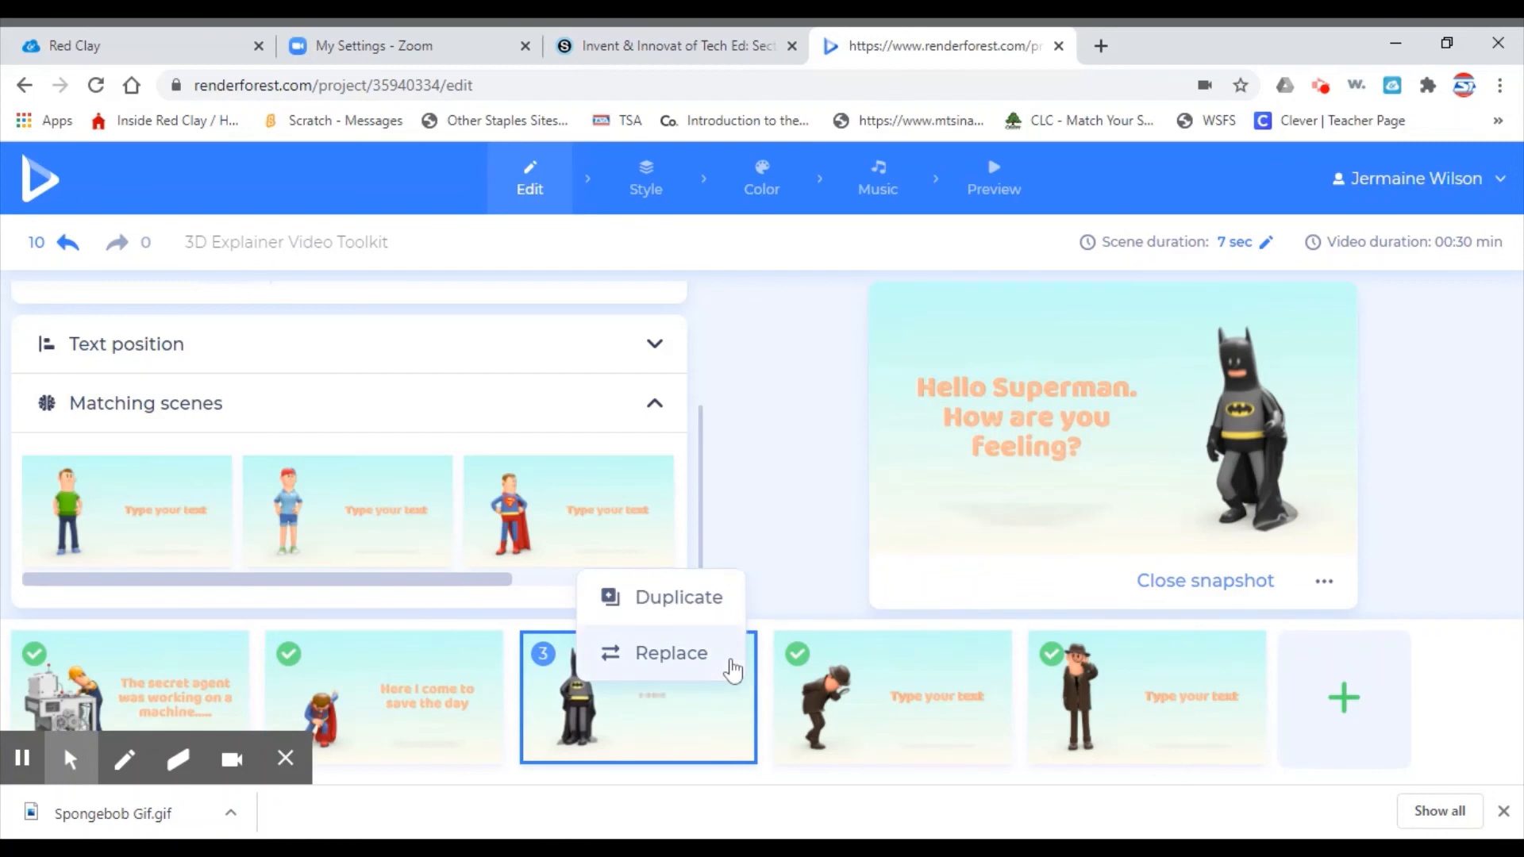